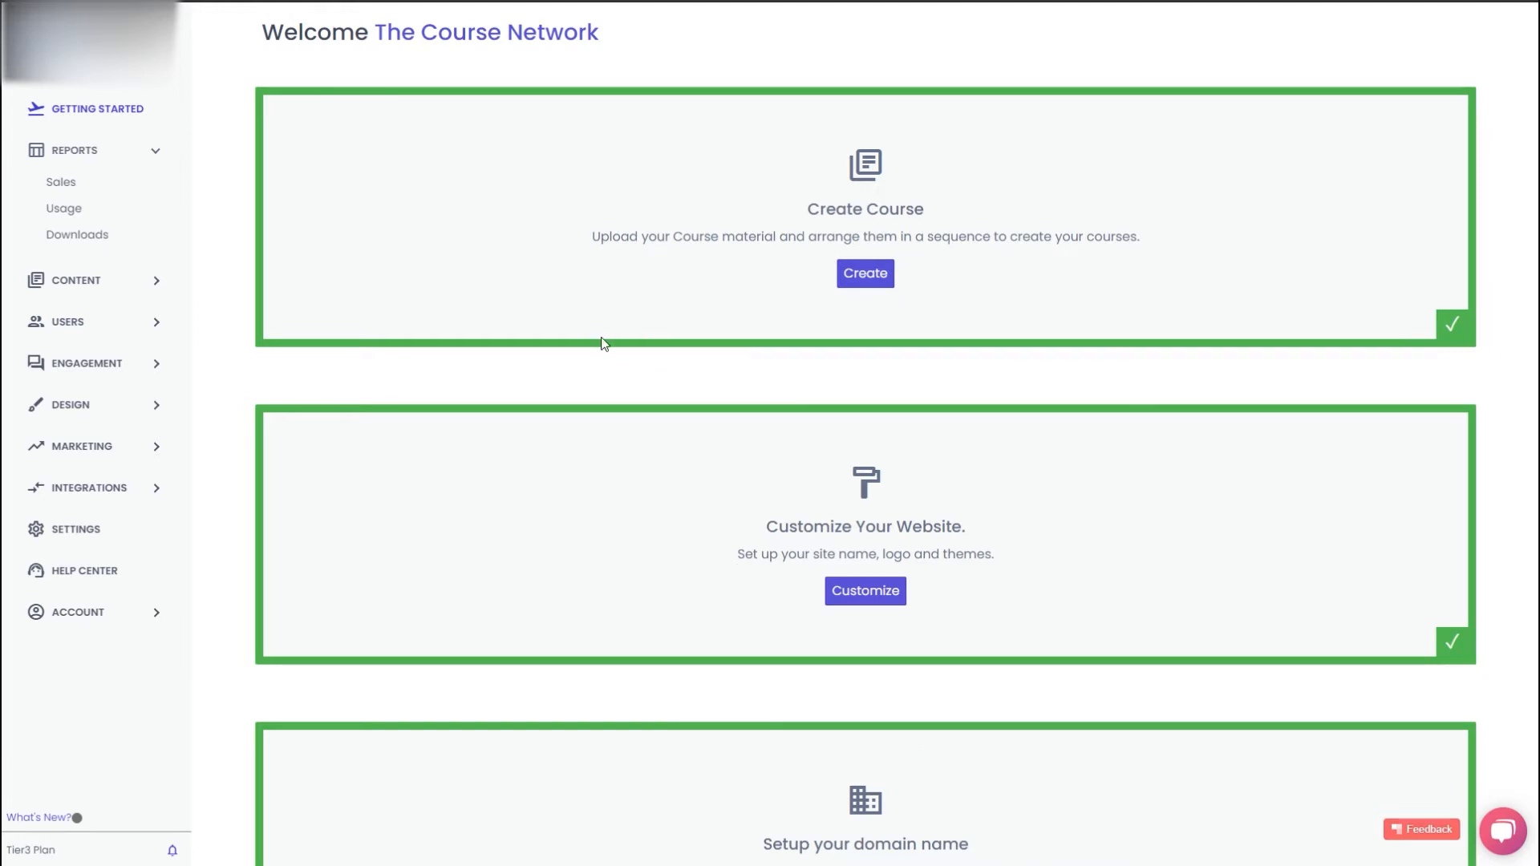
# - Open the reports overview and examine the sales and new signups charts for the last 7 days
pyautogui.click(78, 182)
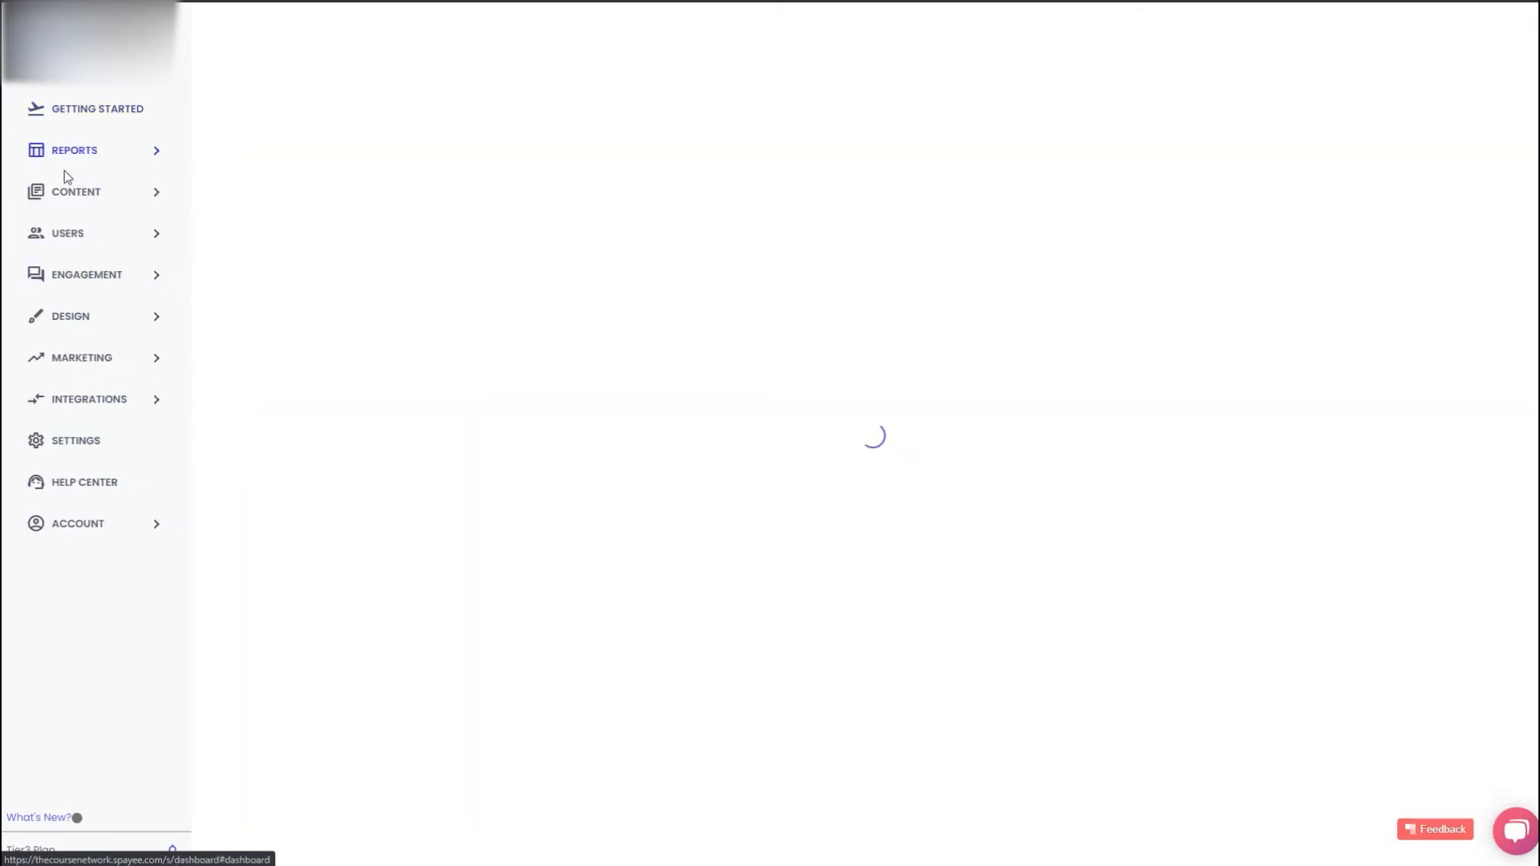
pyautogui.click(74, 181)
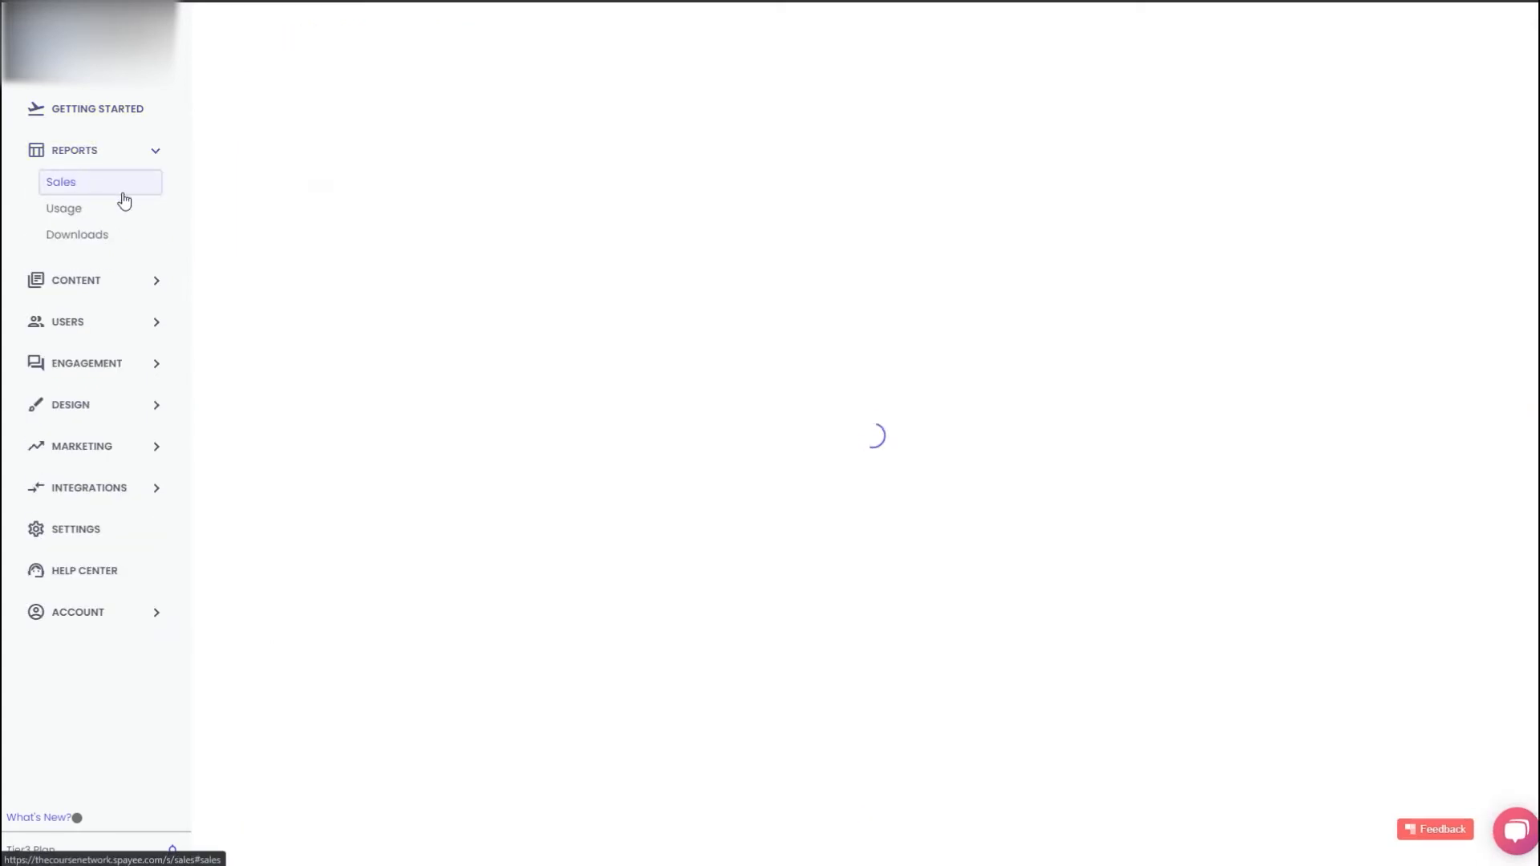
pyautogui.click(78, 152)
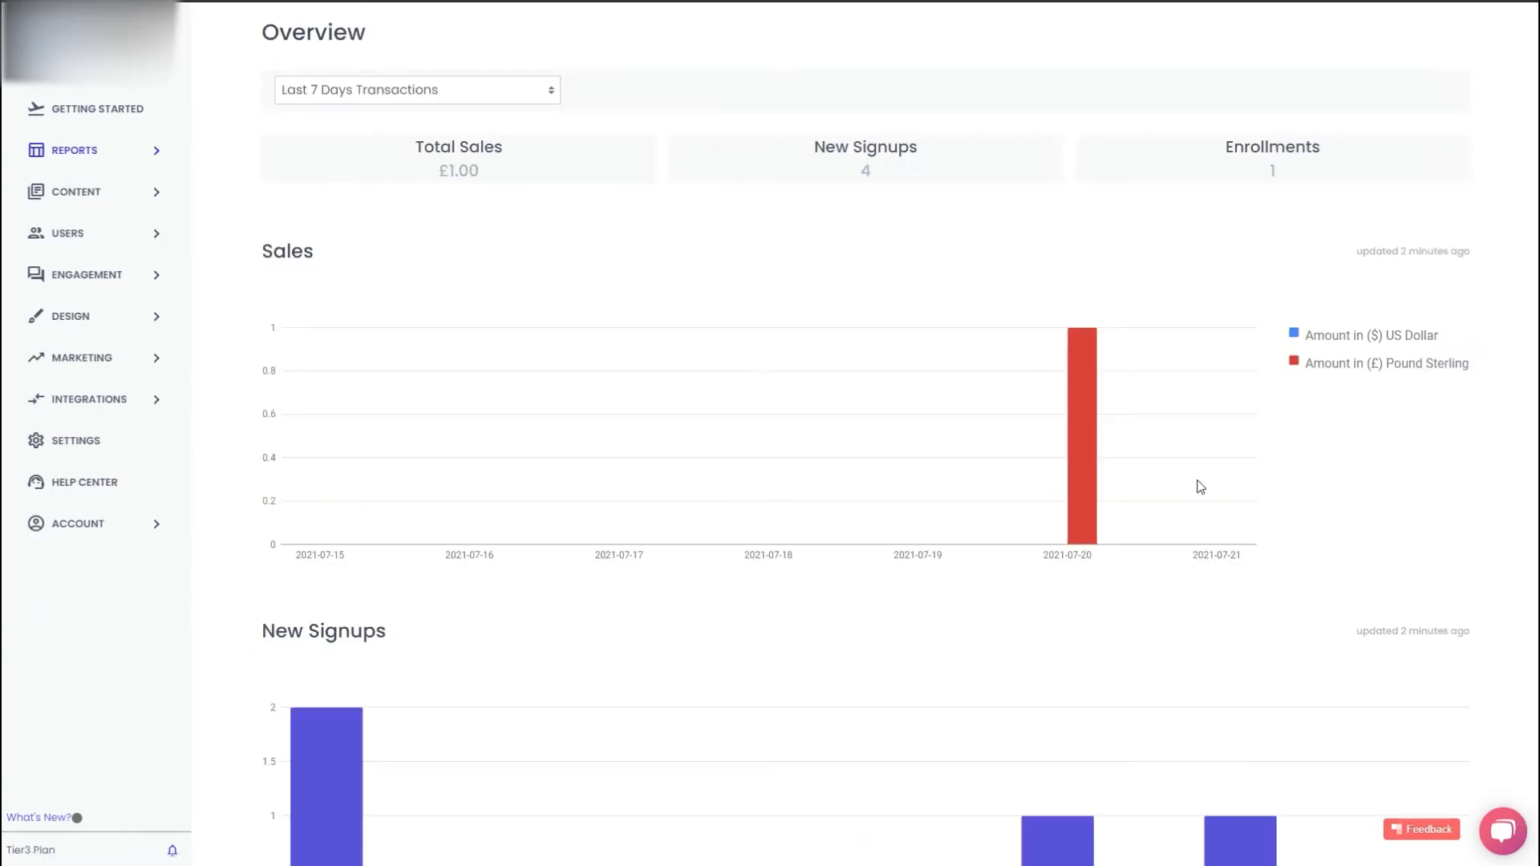
pyautogui.scroll(-5, 533, 526)
pyautogui.scroll(3, 254, 411)
pyautogui.scroll(2, 255, 411)
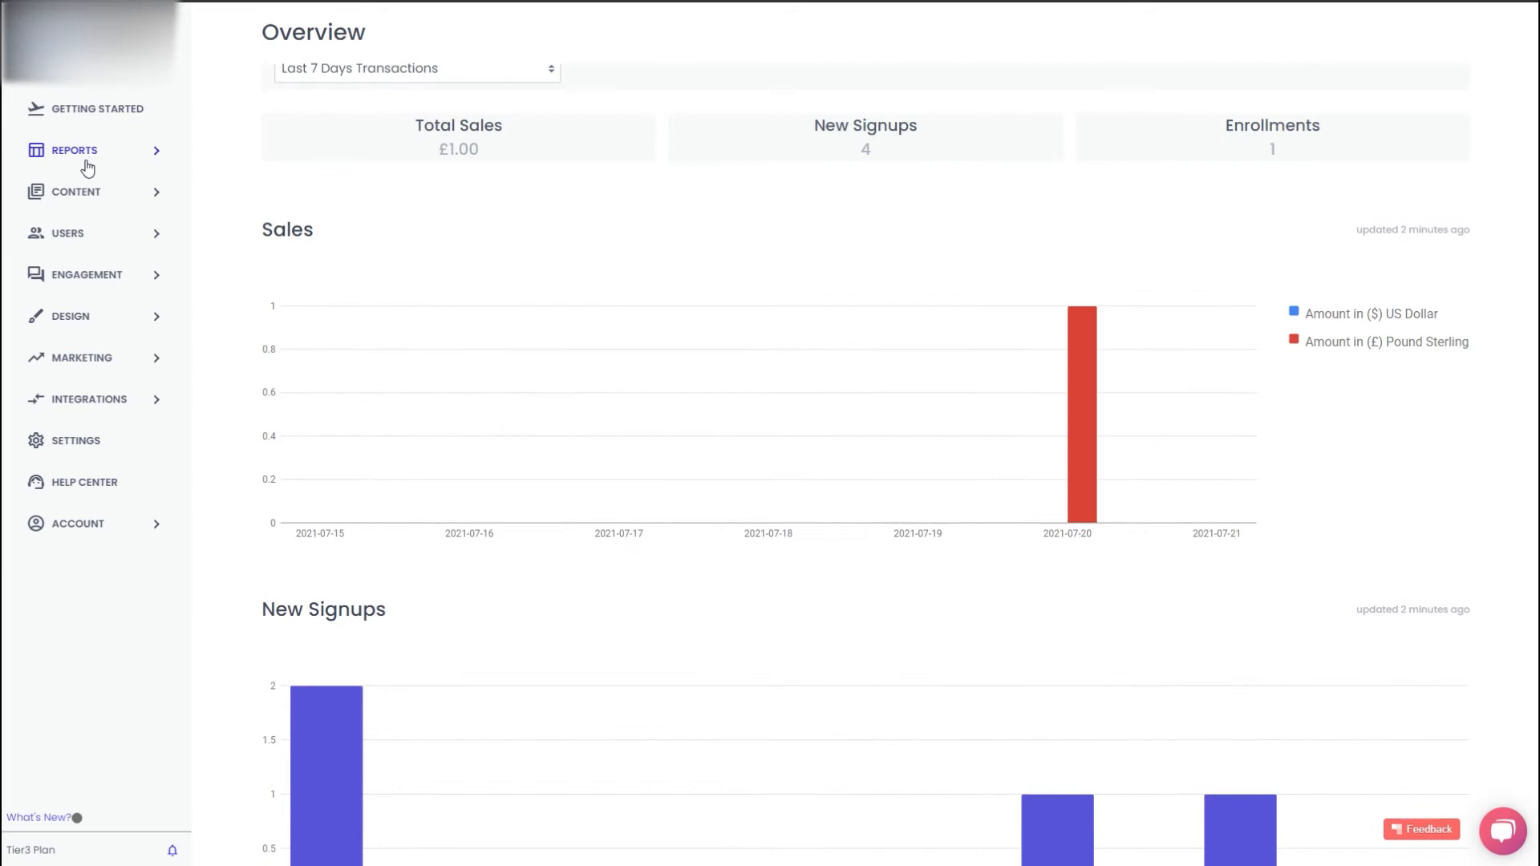
# - View the Live Classes page and the Ratings & Reviews page in the content section
pyautogui.click(90, 157)
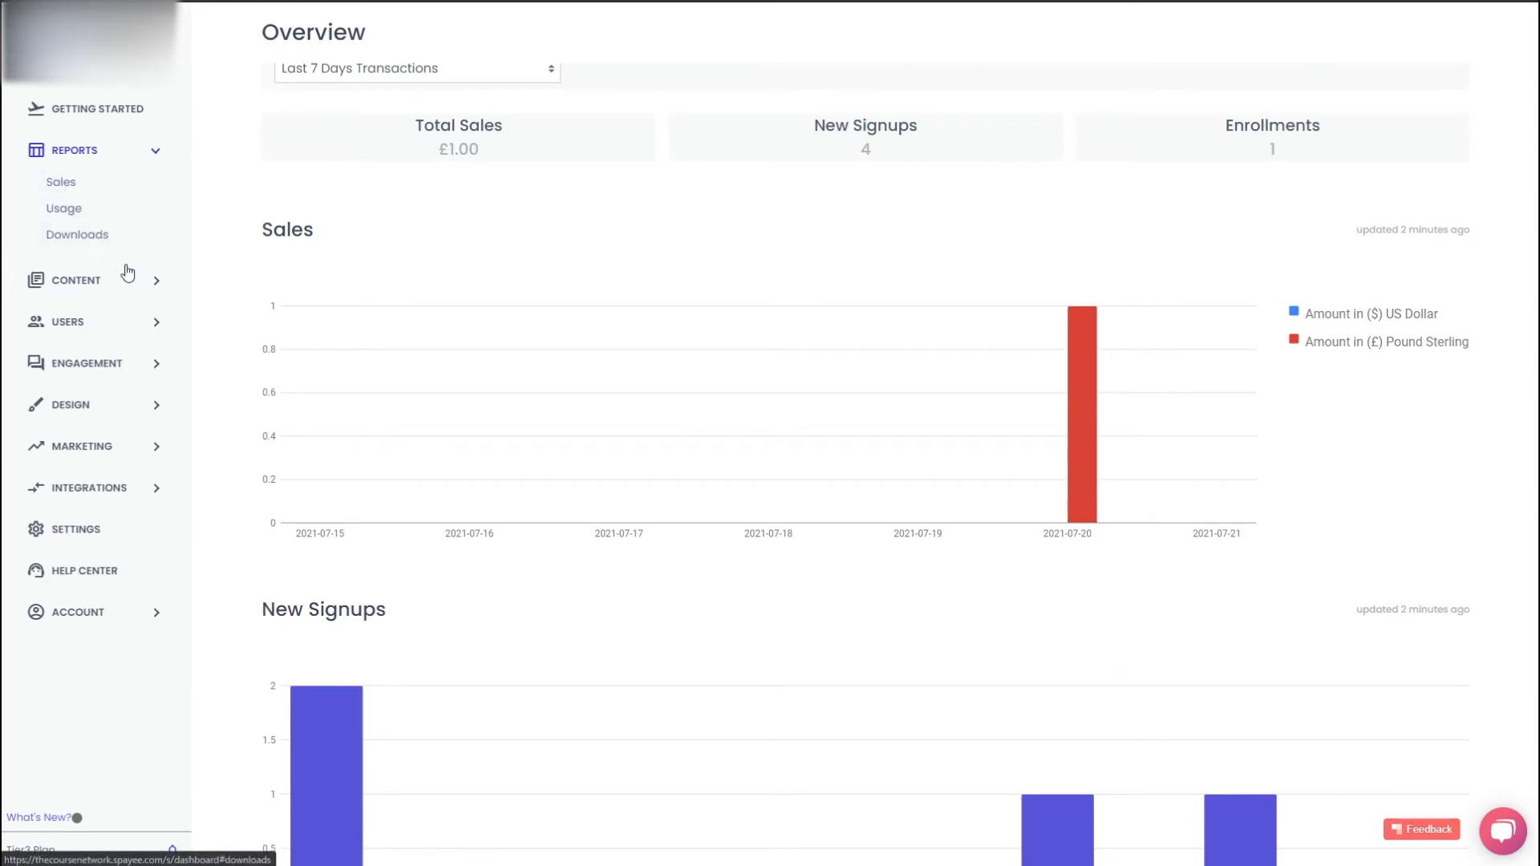
pyautogui.click(86, 285)
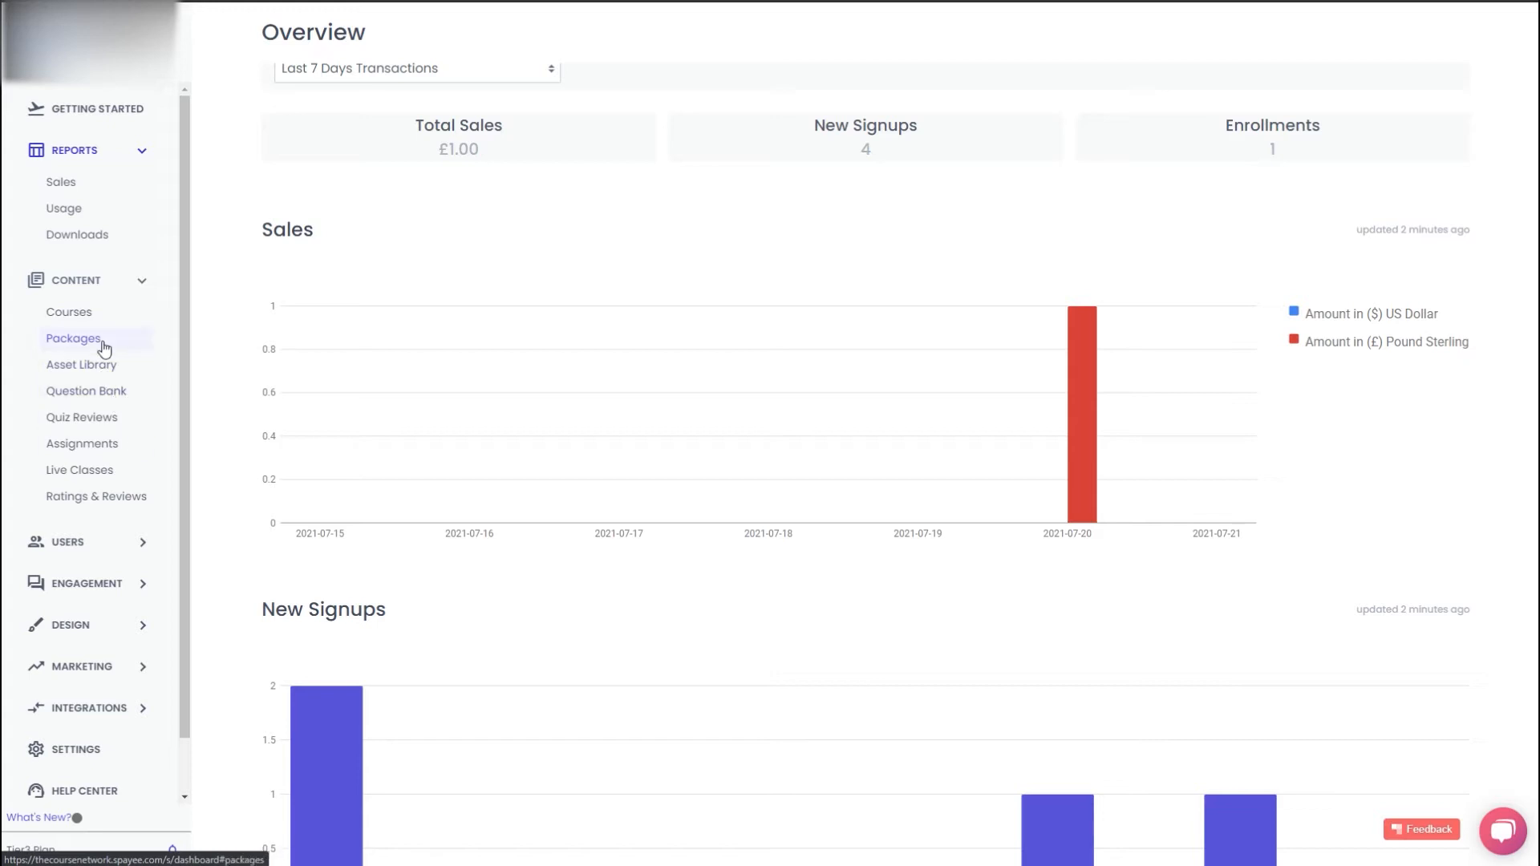
pyautogui.click(111, 479)
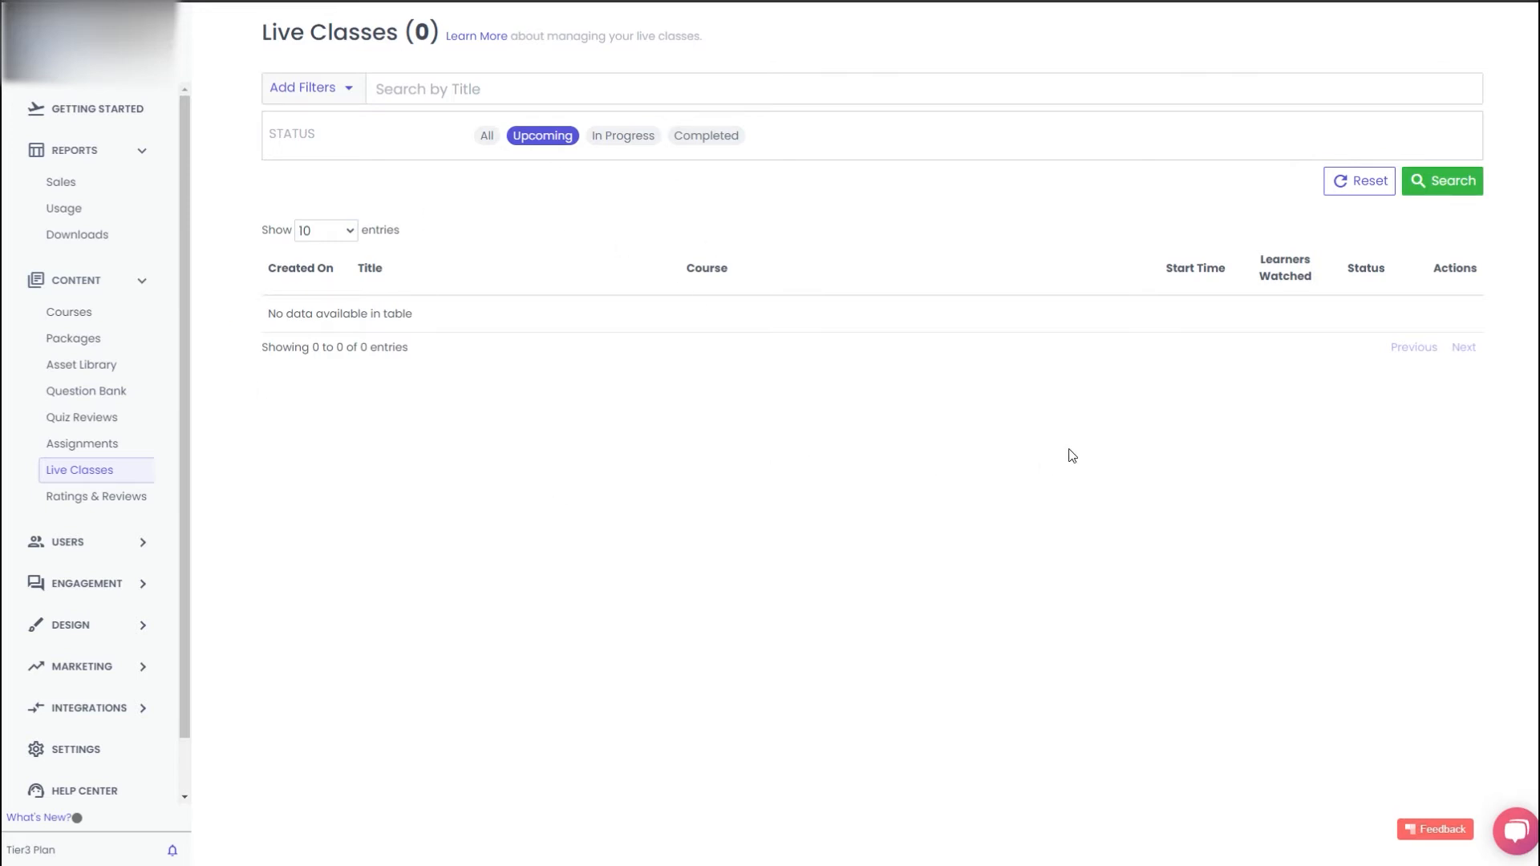
pyautogui.click(98, 499)
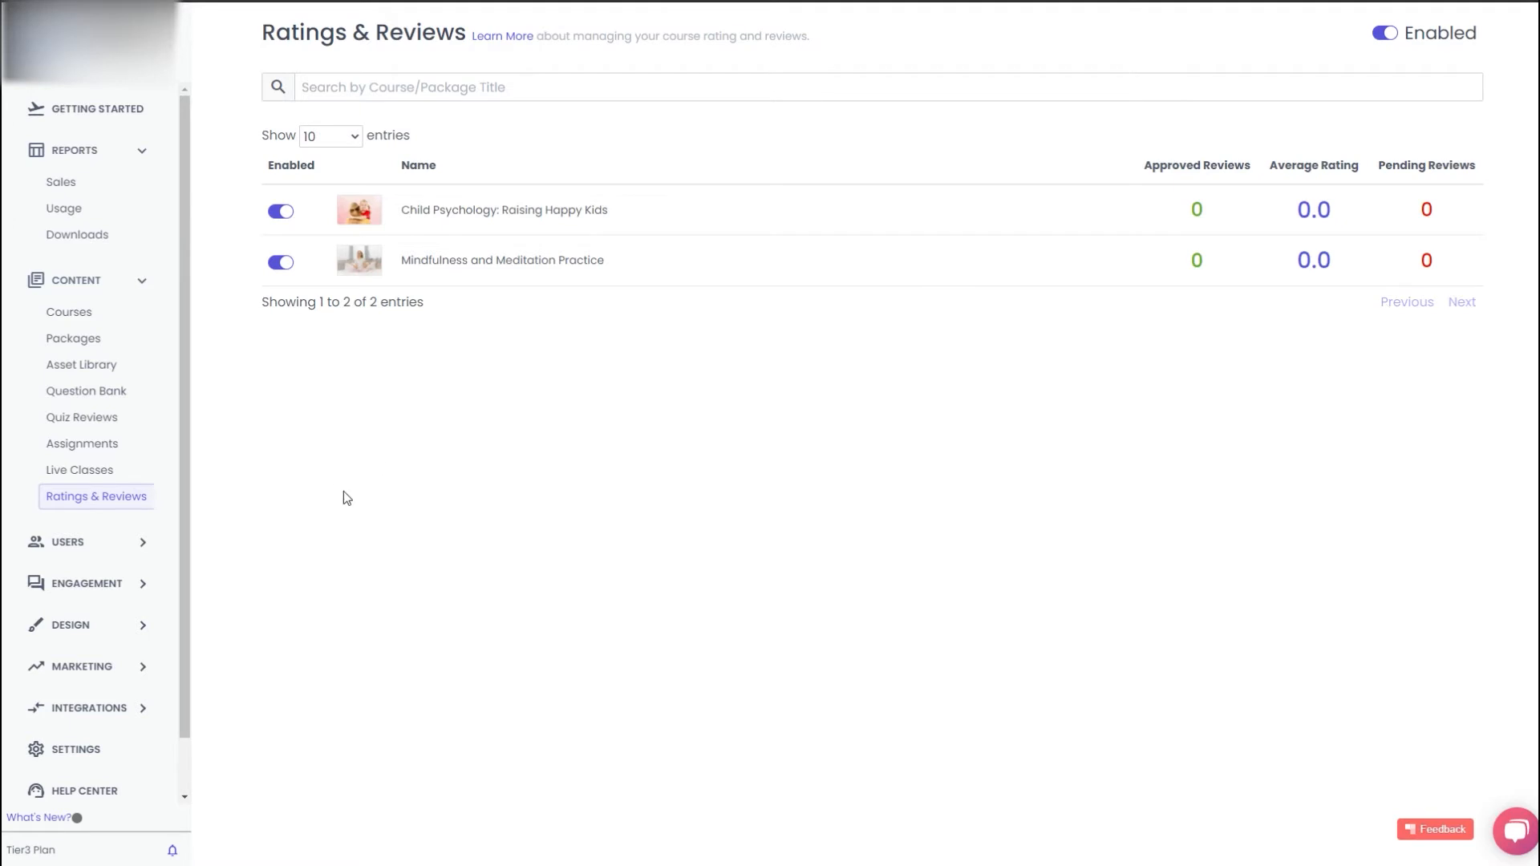
# - View the Affiliates page in the users section and reveal the engagement options
pyautogui.click(73, 544)
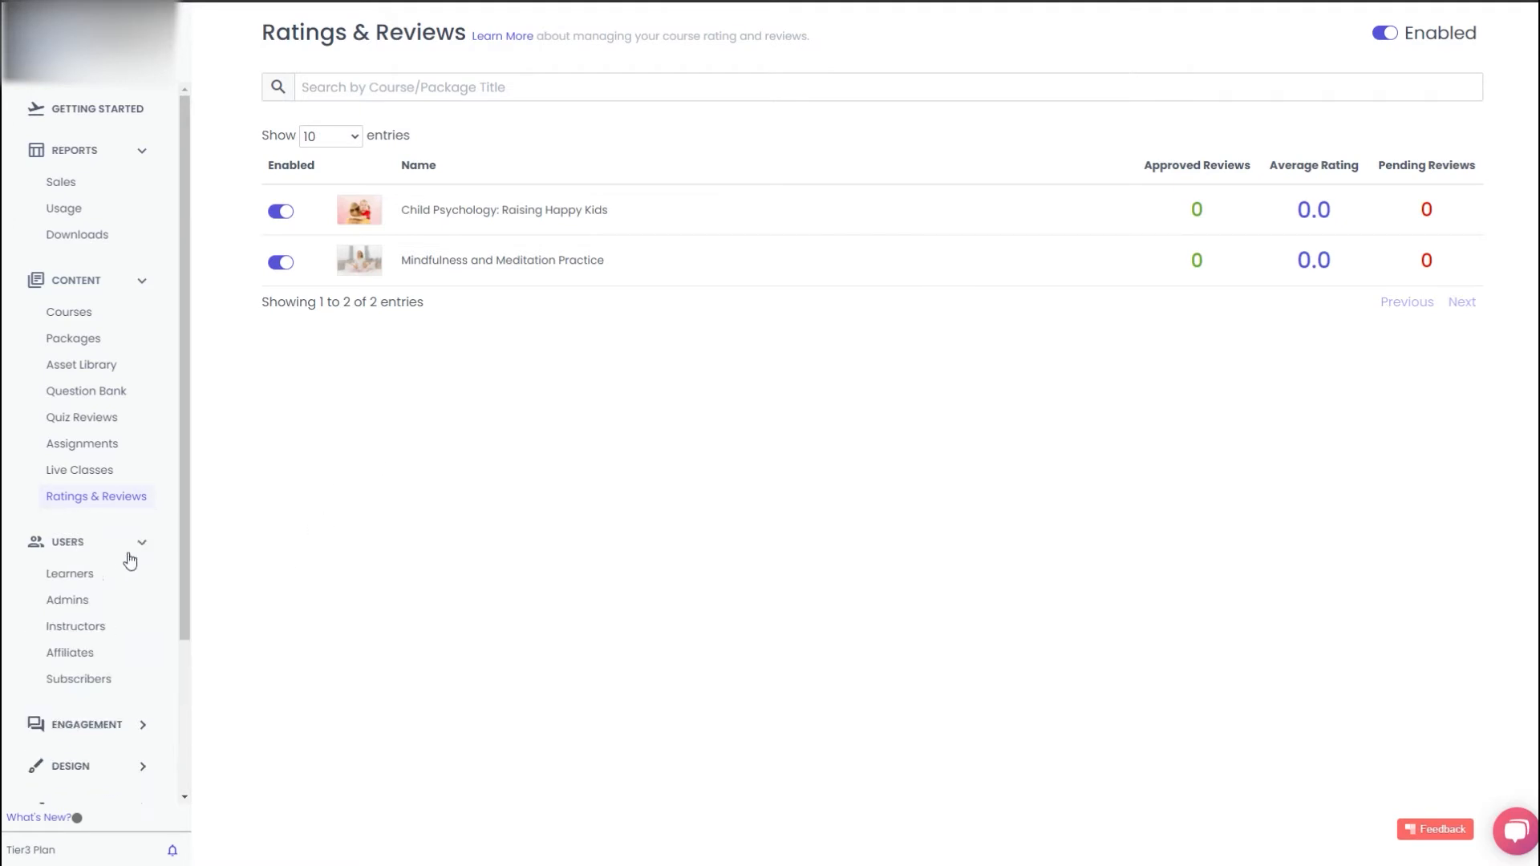
pyautogui.click(112, 653)
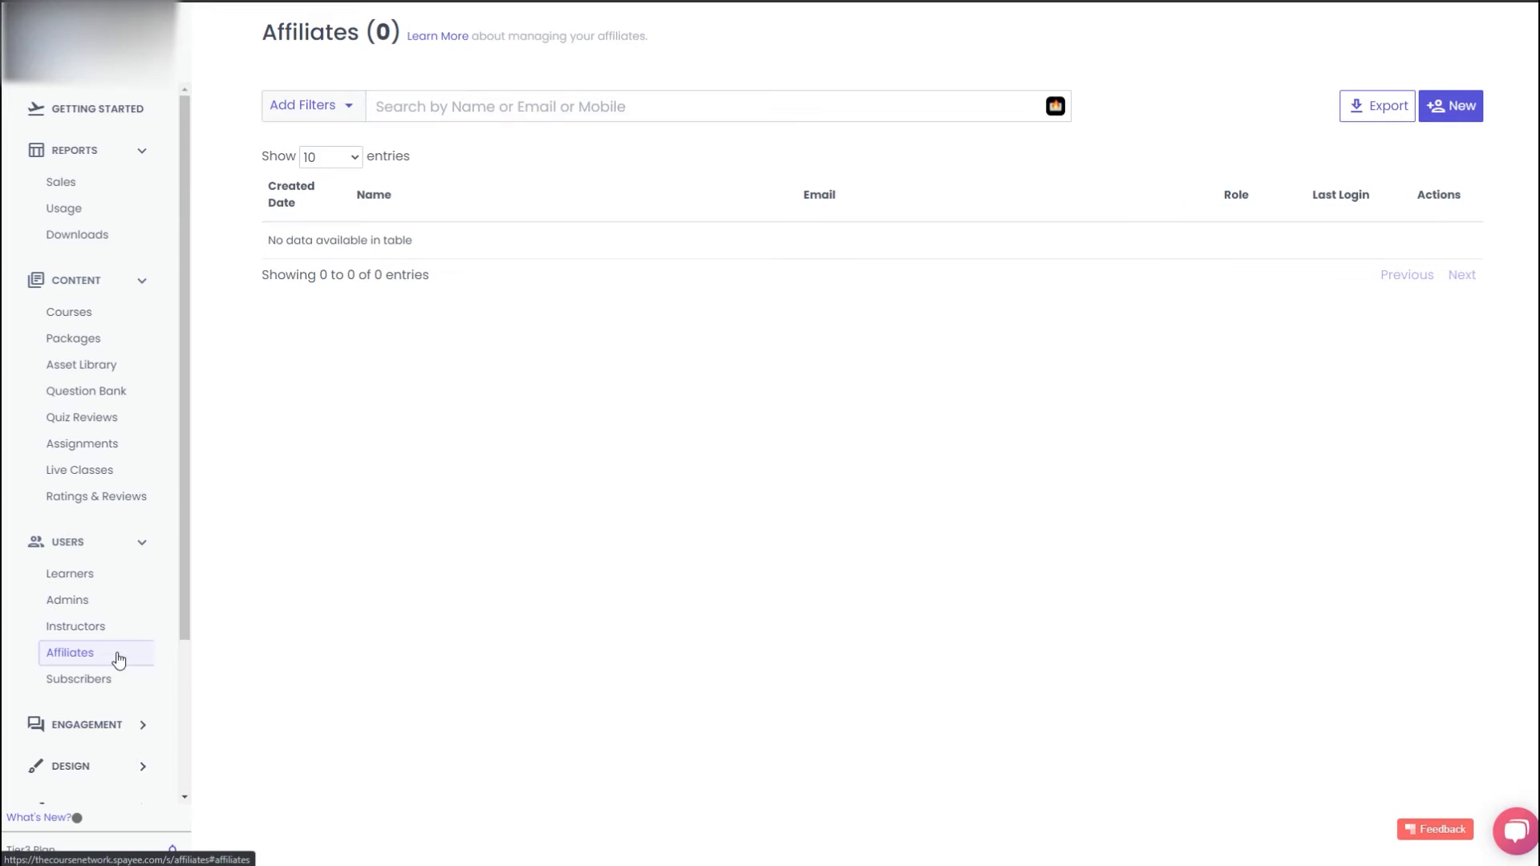
pyautogui.scroll(-1, 120, 651)
pyautogui.scroll(-2, 96, 562)
pyautogui.click(97, 528)
pyautogui.scroll(-2, 98, 531)
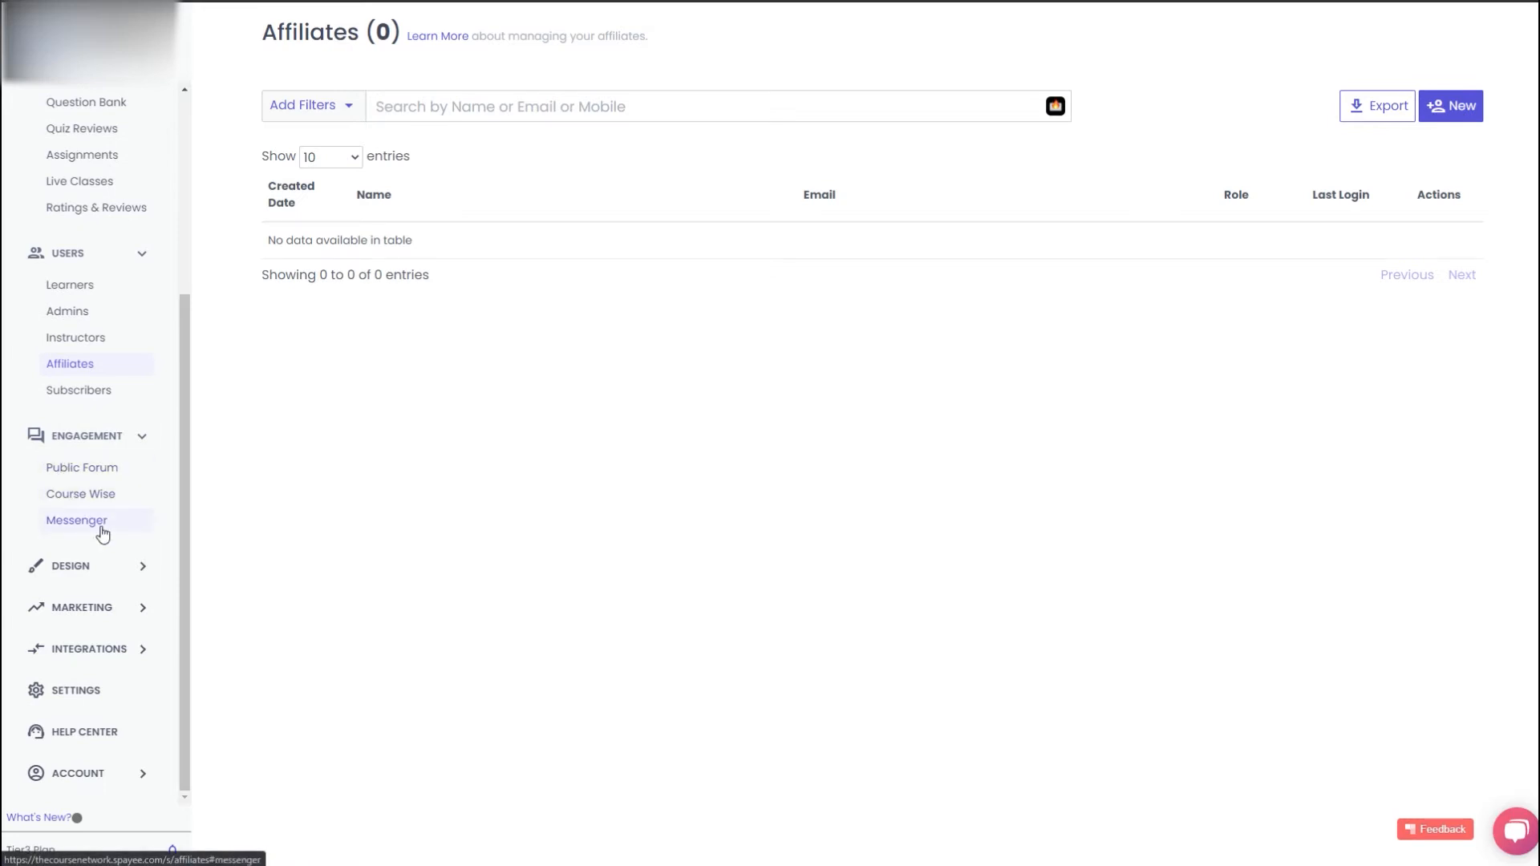
# - Open the Mobile Apps page in the design section to view the Android app options
pyautogui.click(93, 569)
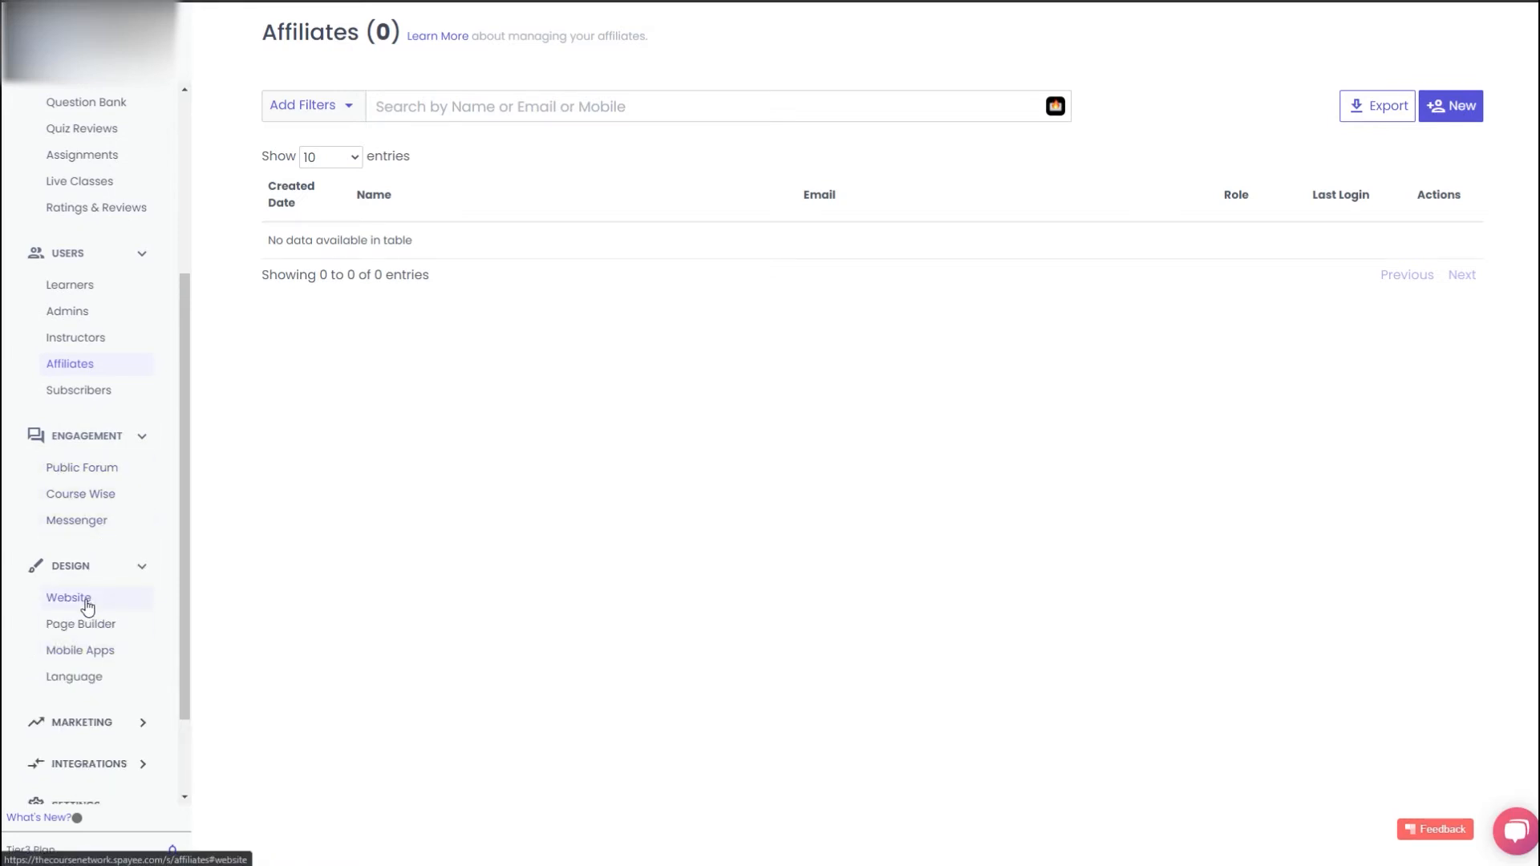
pyautogui.click(88, 659)
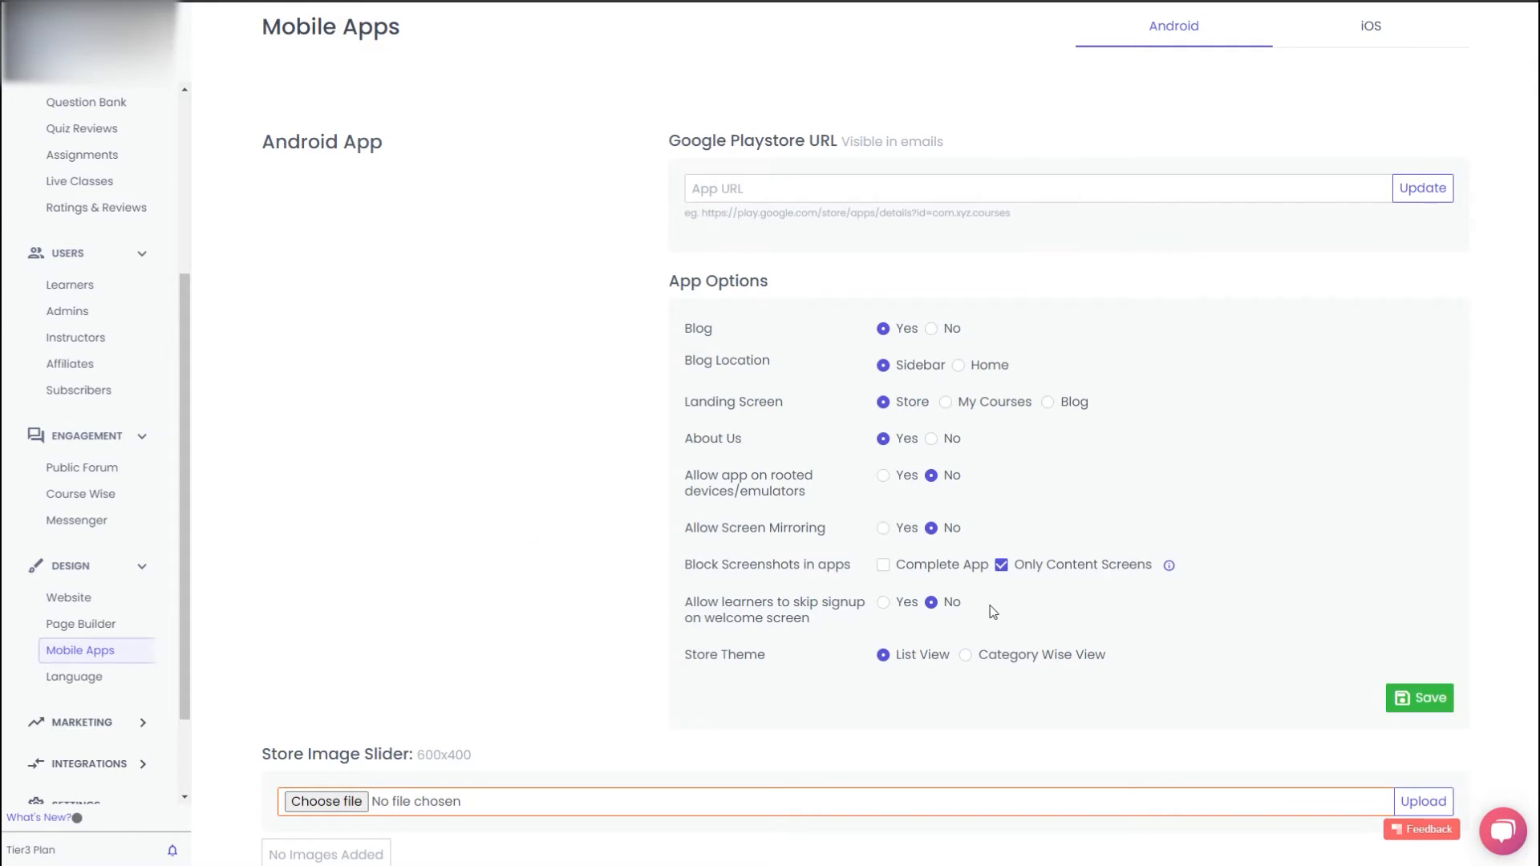
# - Reveal the marketing options and open the Wallet & Credits page
pyautogui.scroll(-2, 90, 629)
pyautogui.click(91, 616)
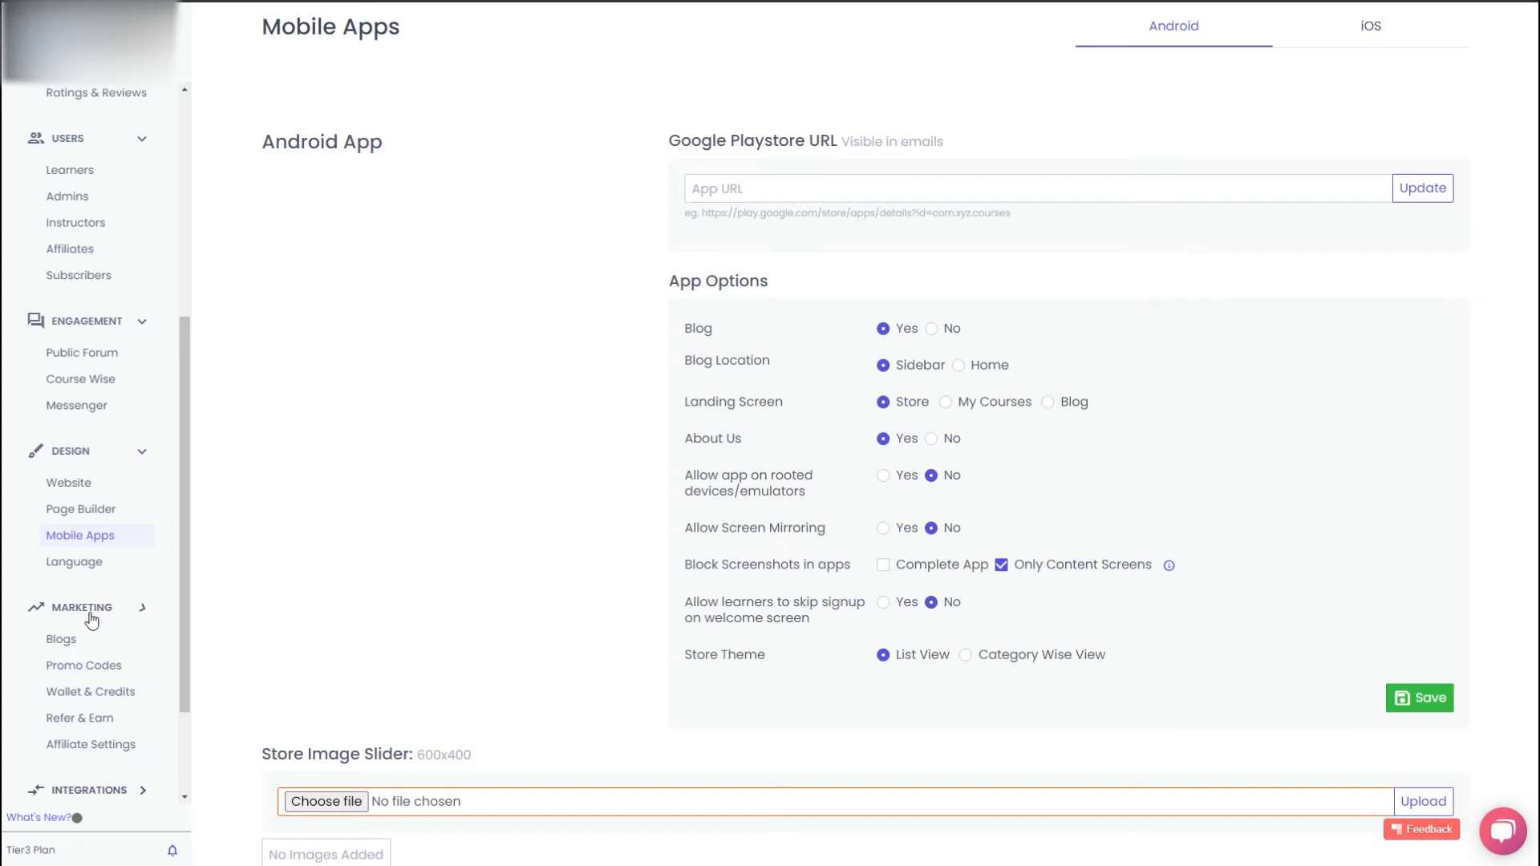
pyautogui.scroll(-1, 99, 586)
pyautogui.scroll(-1, 98, 586)
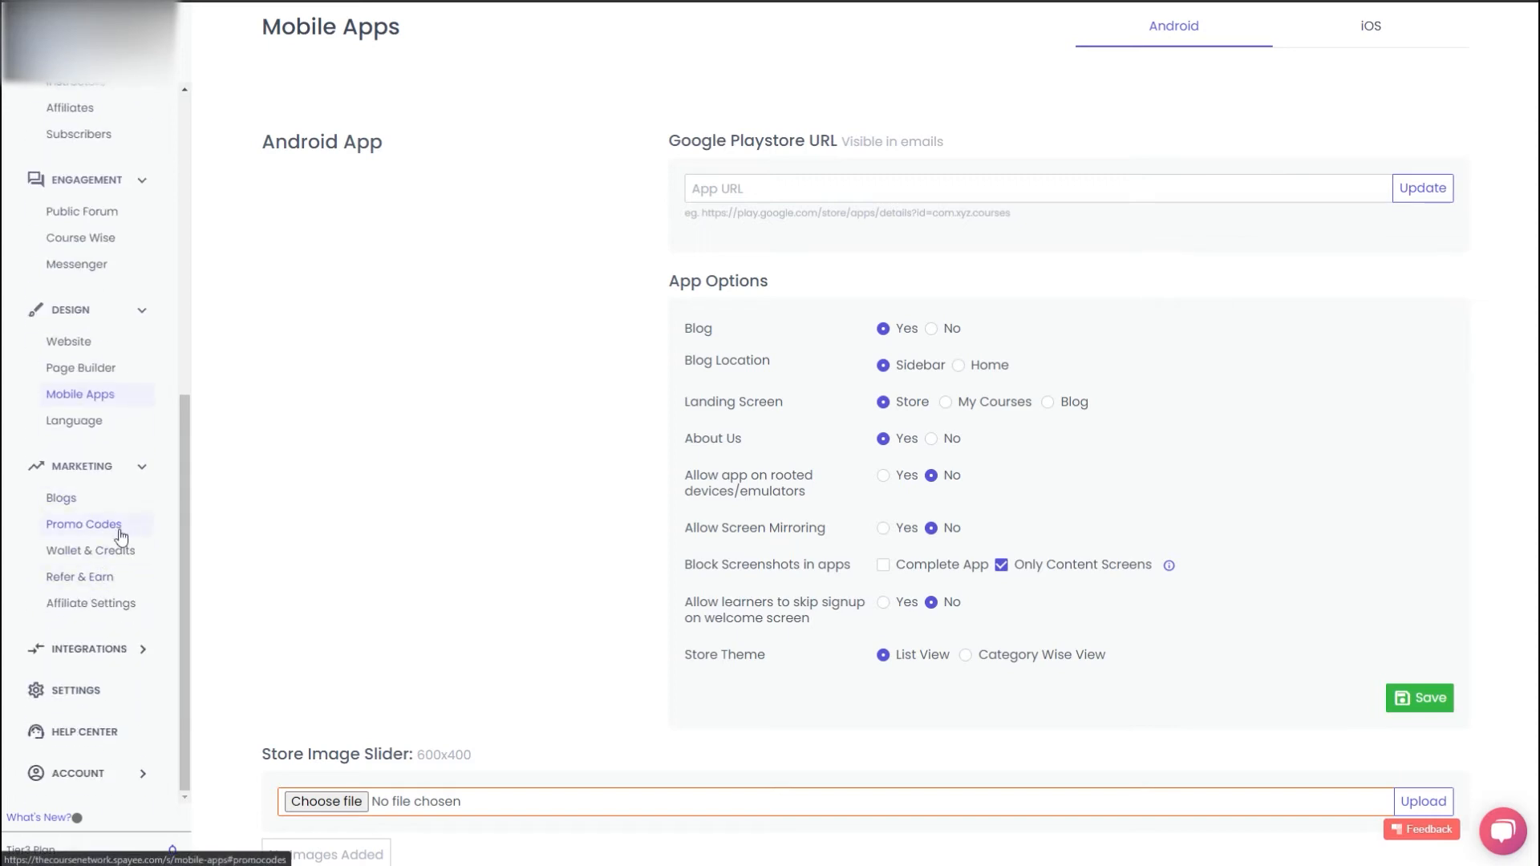
pyautogui.click(112, 553)
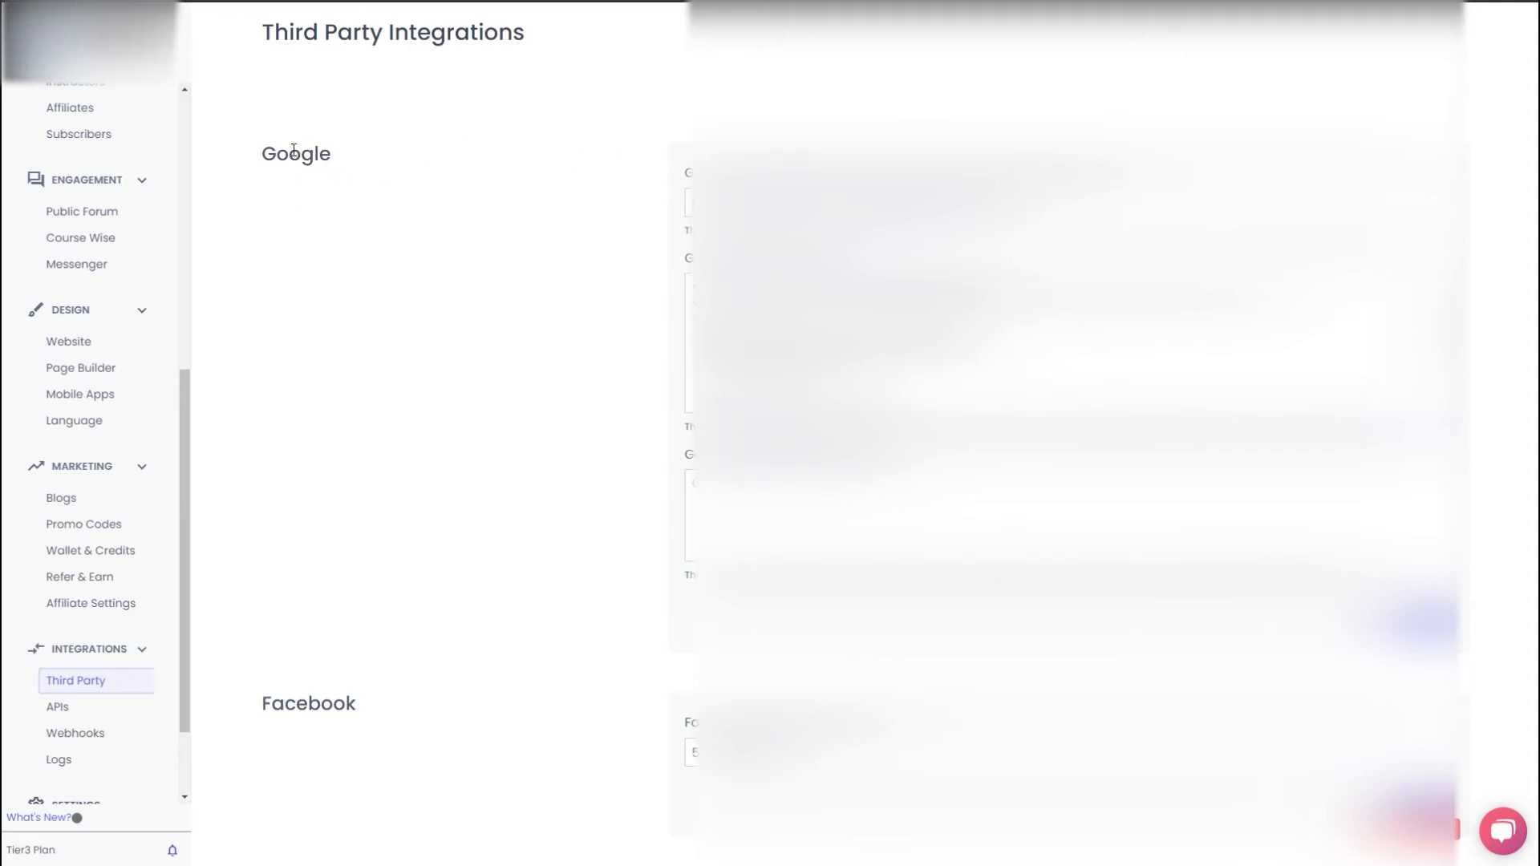
# - Examine the available third-party integrations, from Google and Facebook through Zapier, Zoom and email providers to Single Sign On
pyautogui.scroll(-4, 401, 241)
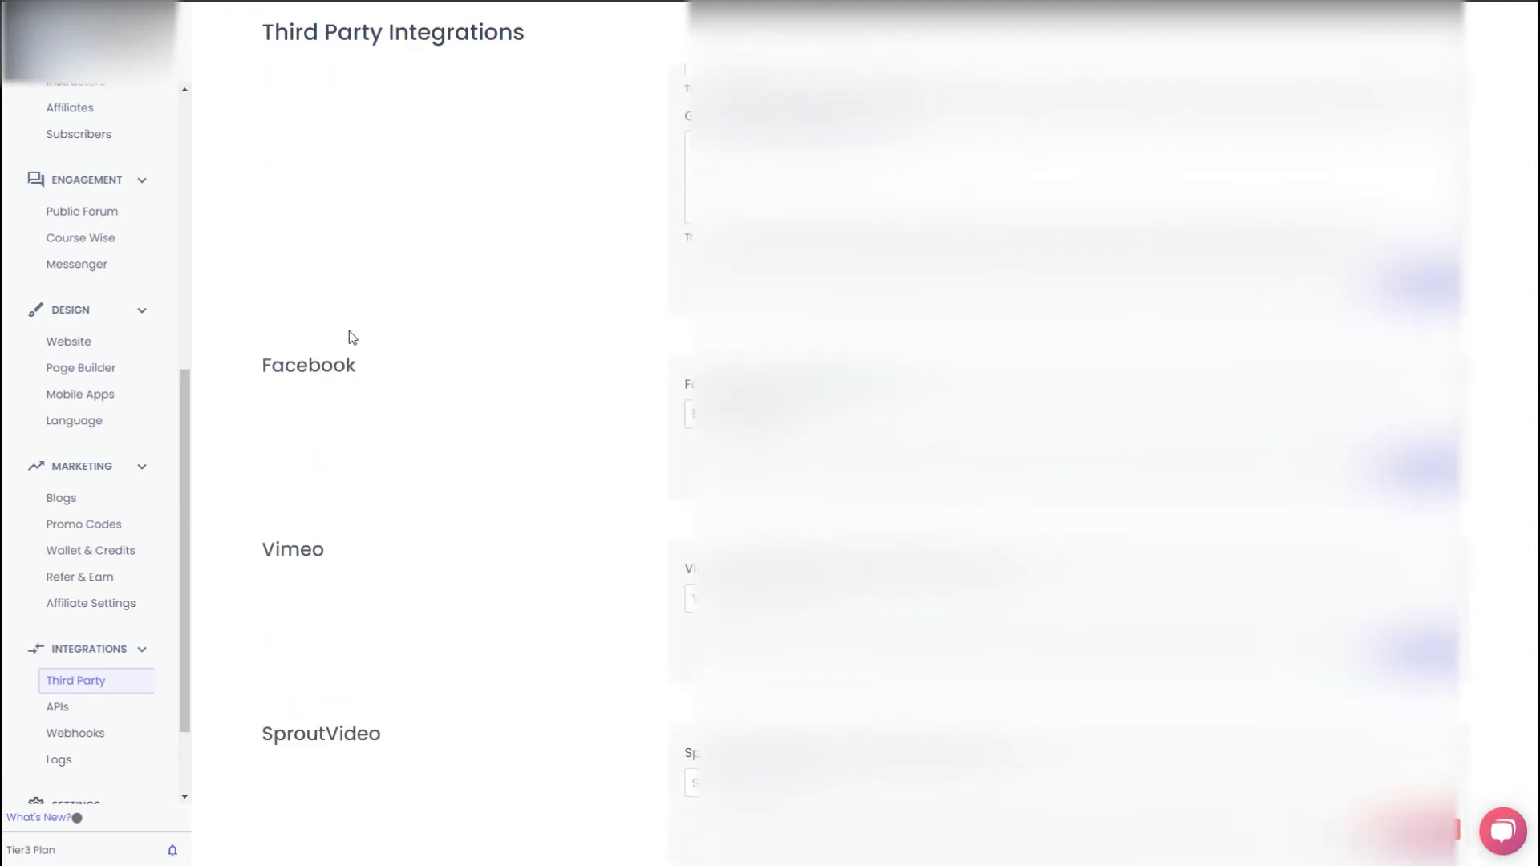
pyautogui.scroll(-5, 349, 331)
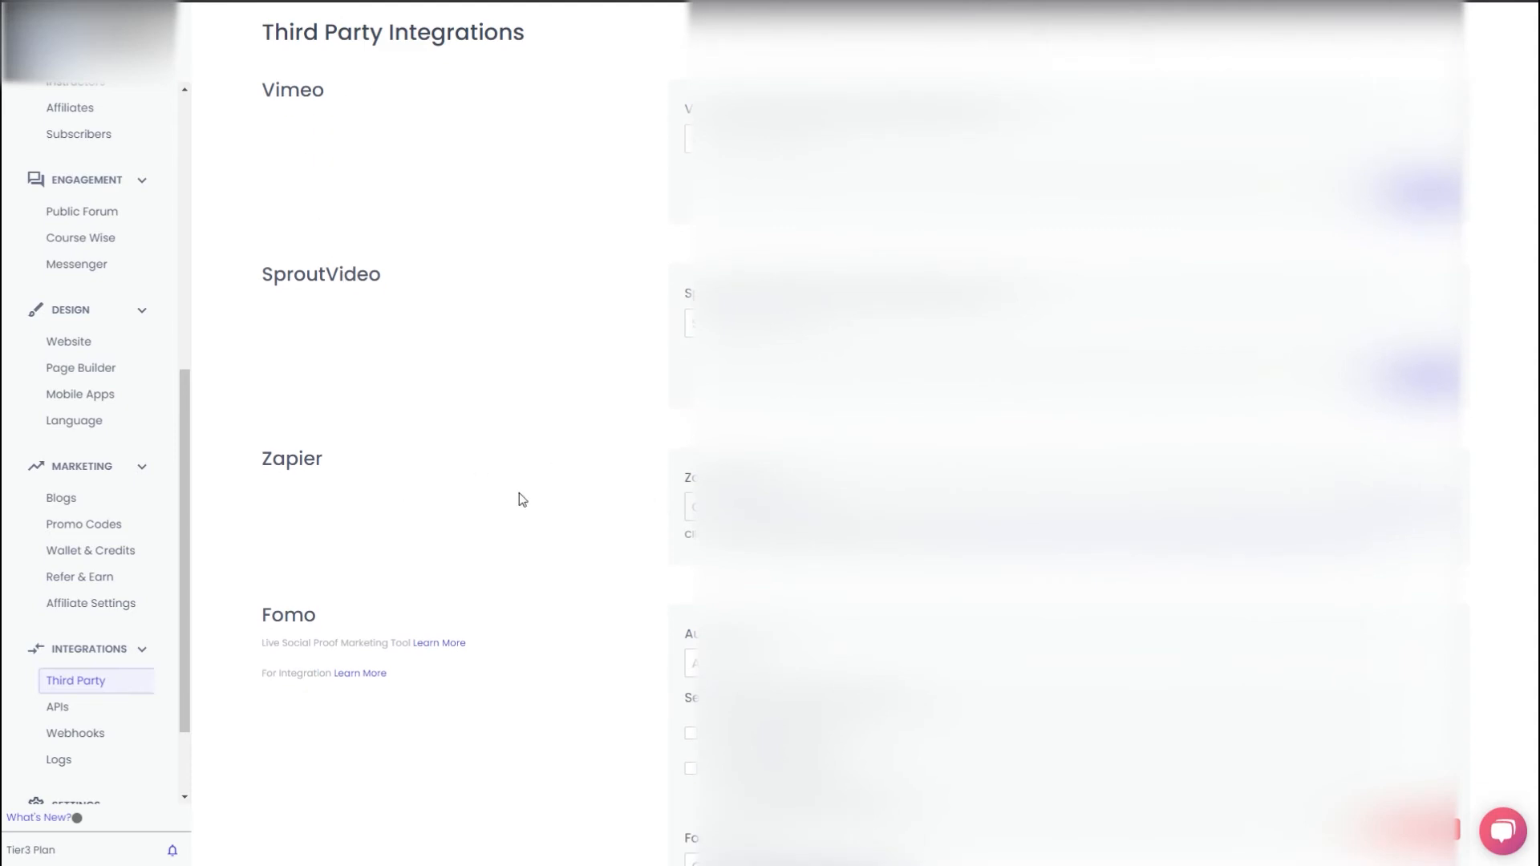
pyautogui.scroll(-10, 503, 493)
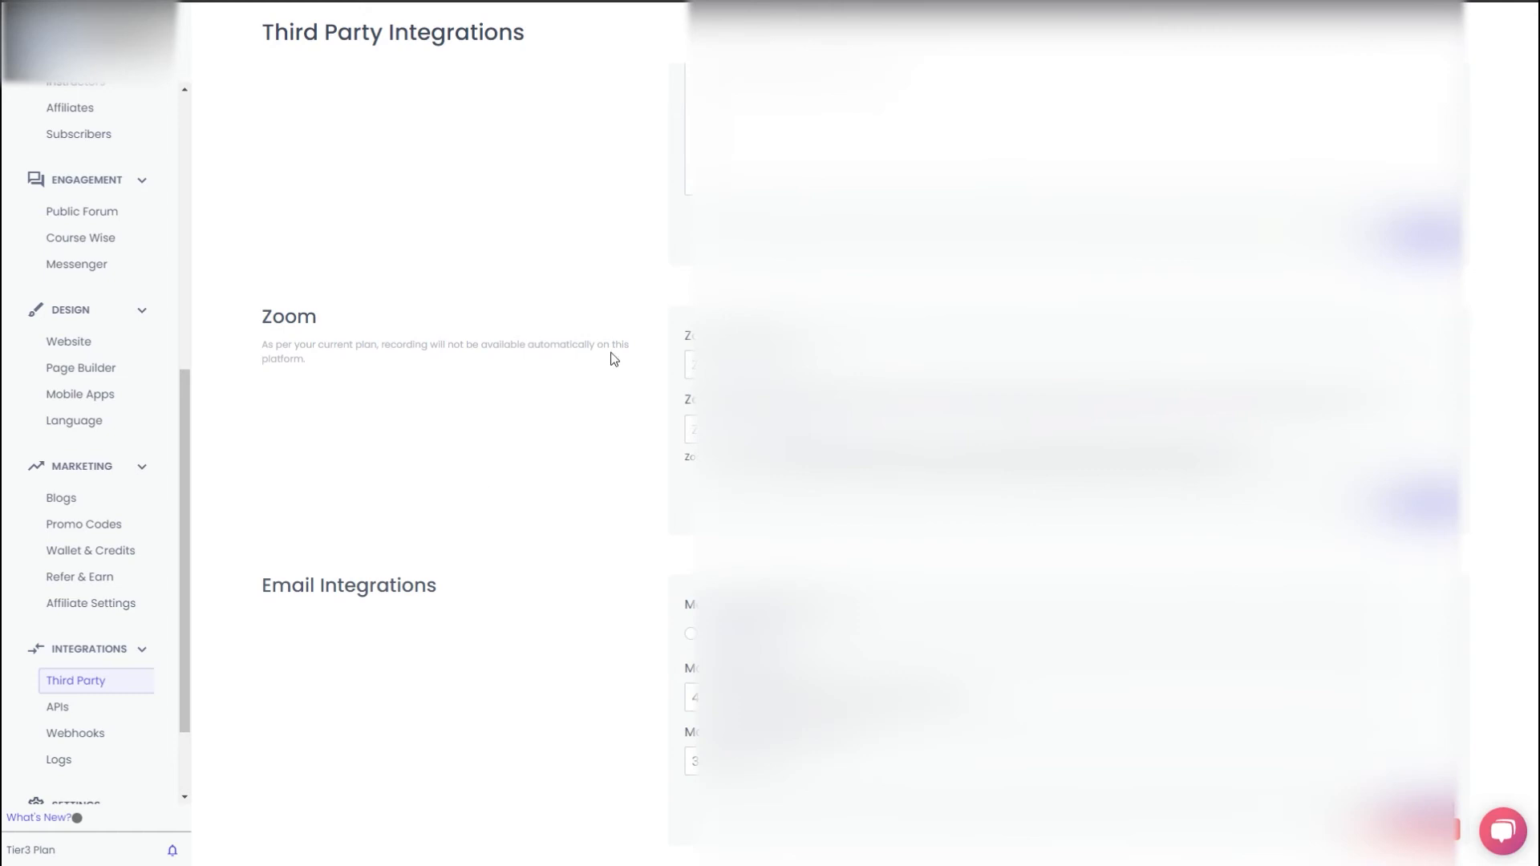
pyautogui.scroll(-5, 499, 490)
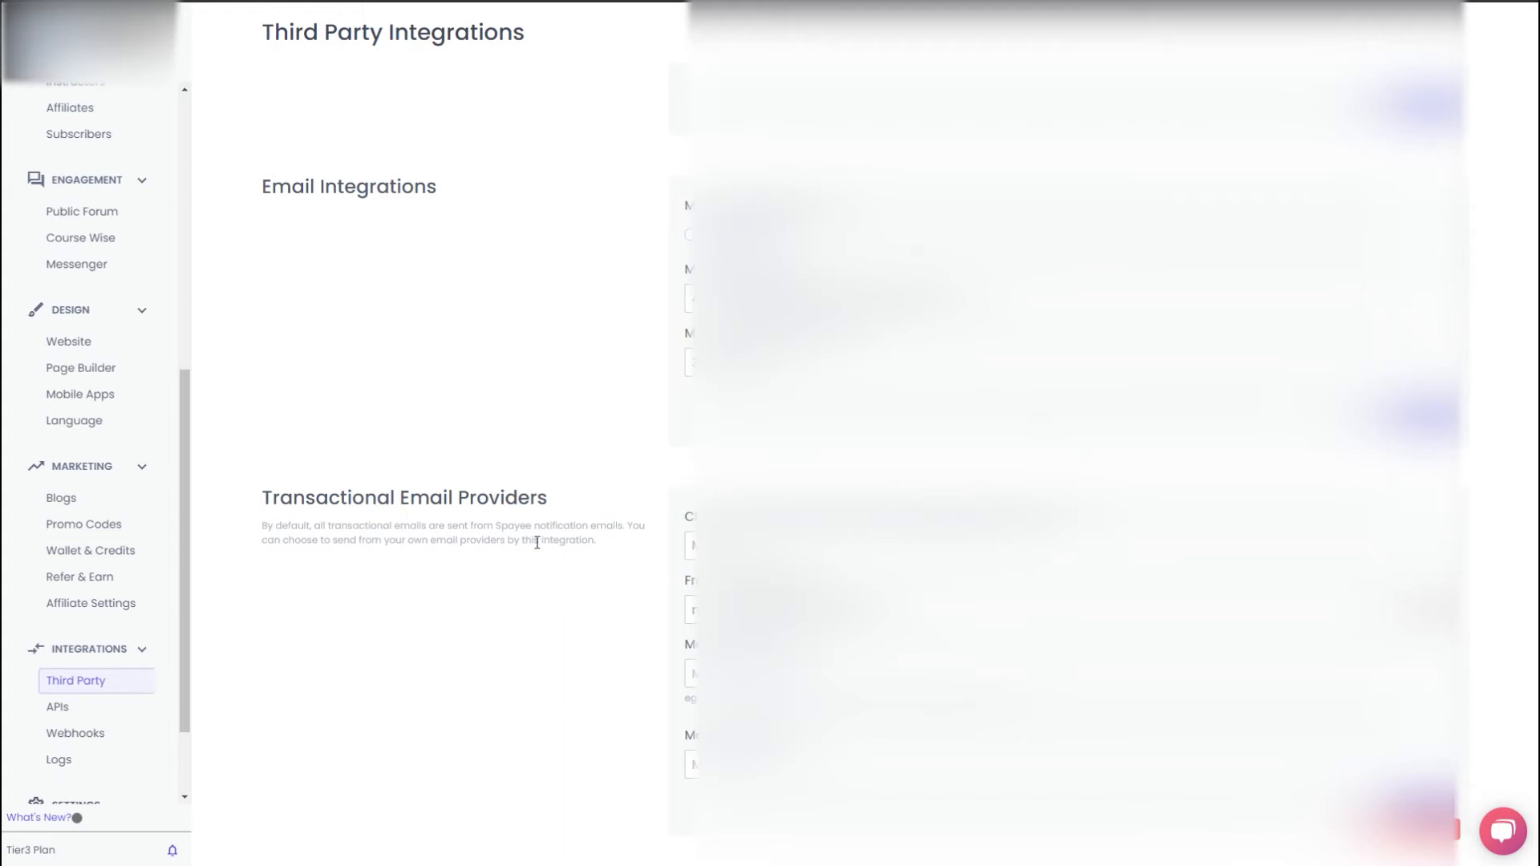
pyautogui.scroll(-3, 536, 543)
pyautogui.scroll(-6, 624, 491)
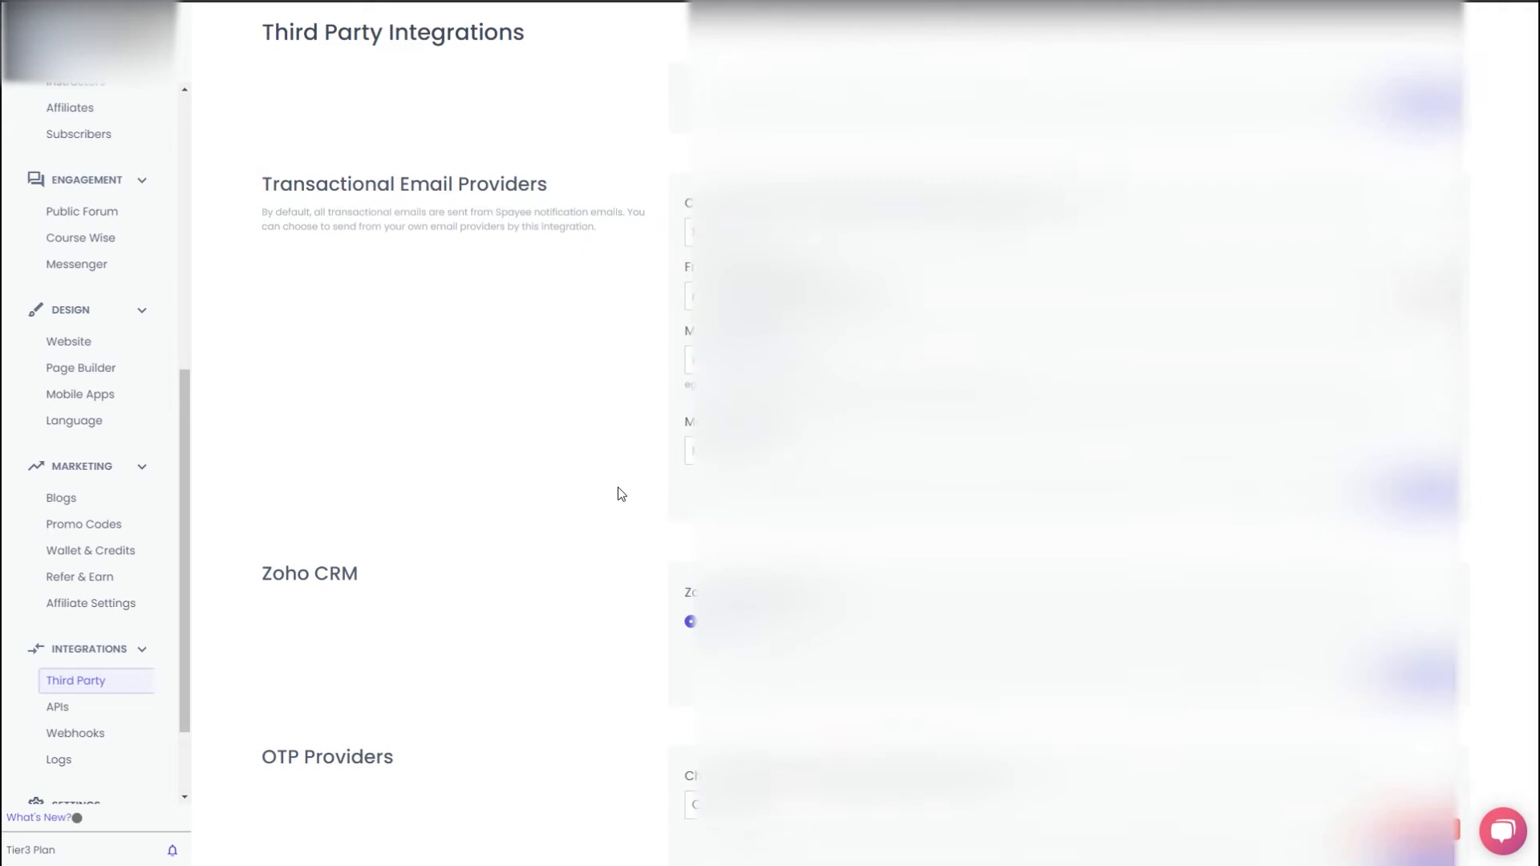
pyautogui.scroll(-1, 405, 310)
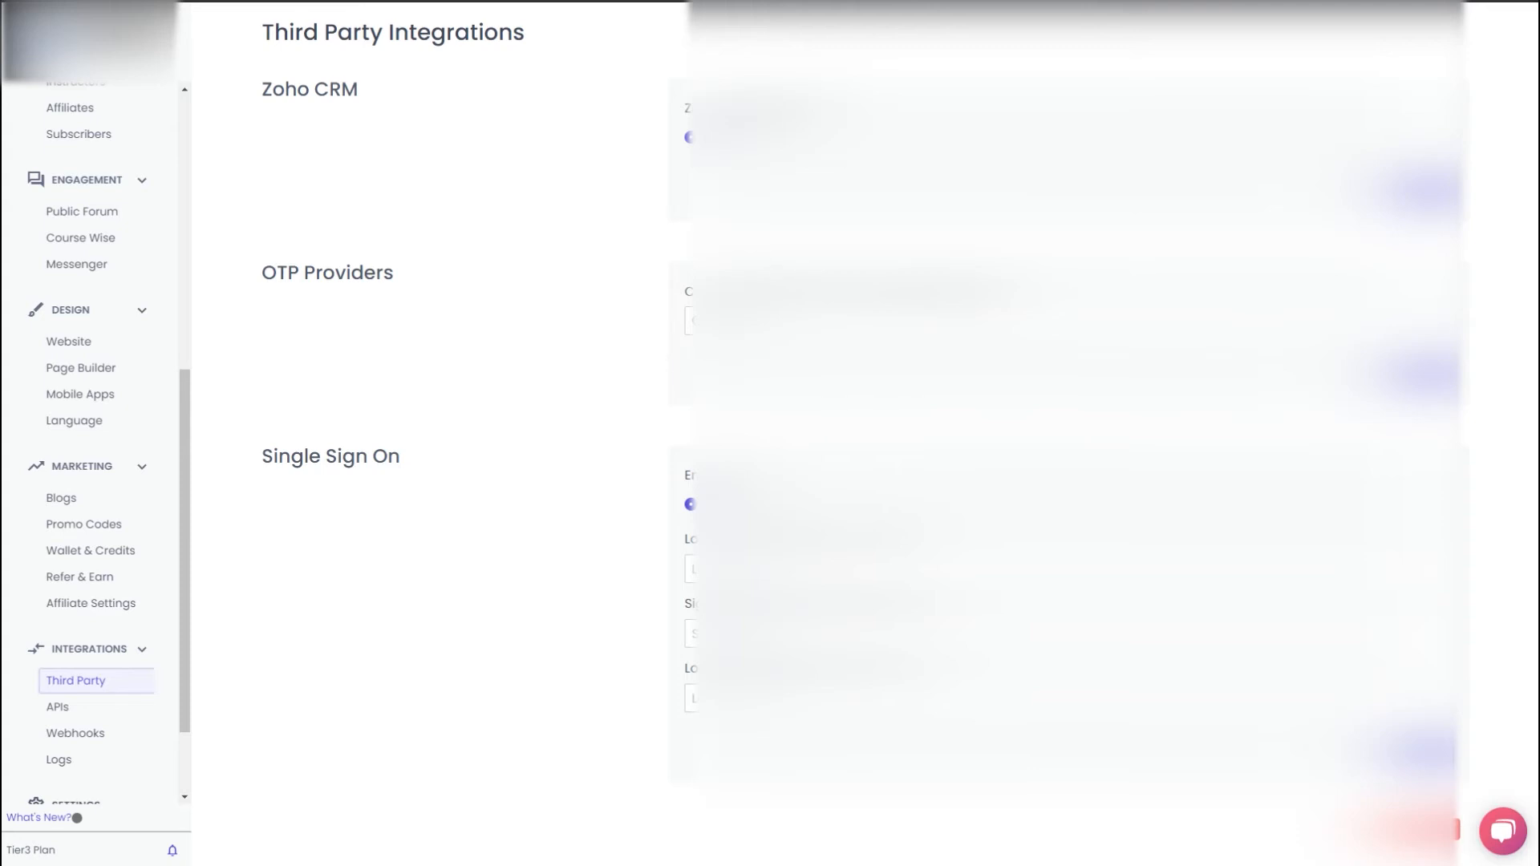
pyautogui.scroll(-1, 447, 372)
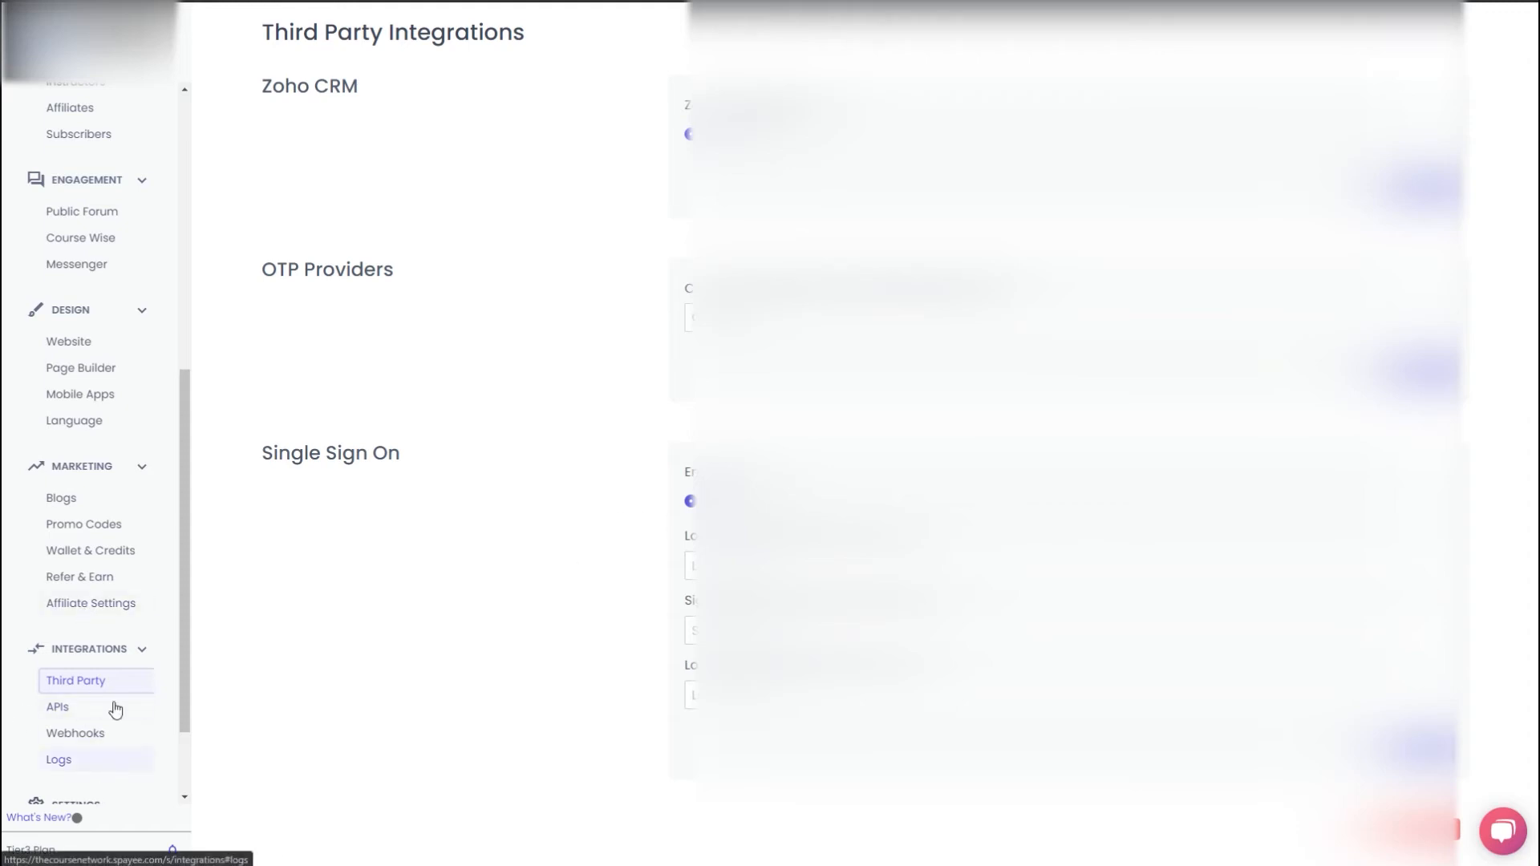
# - View the APIs page and the Webhooks page in the integrations section
pyautogui.click(85, 706)
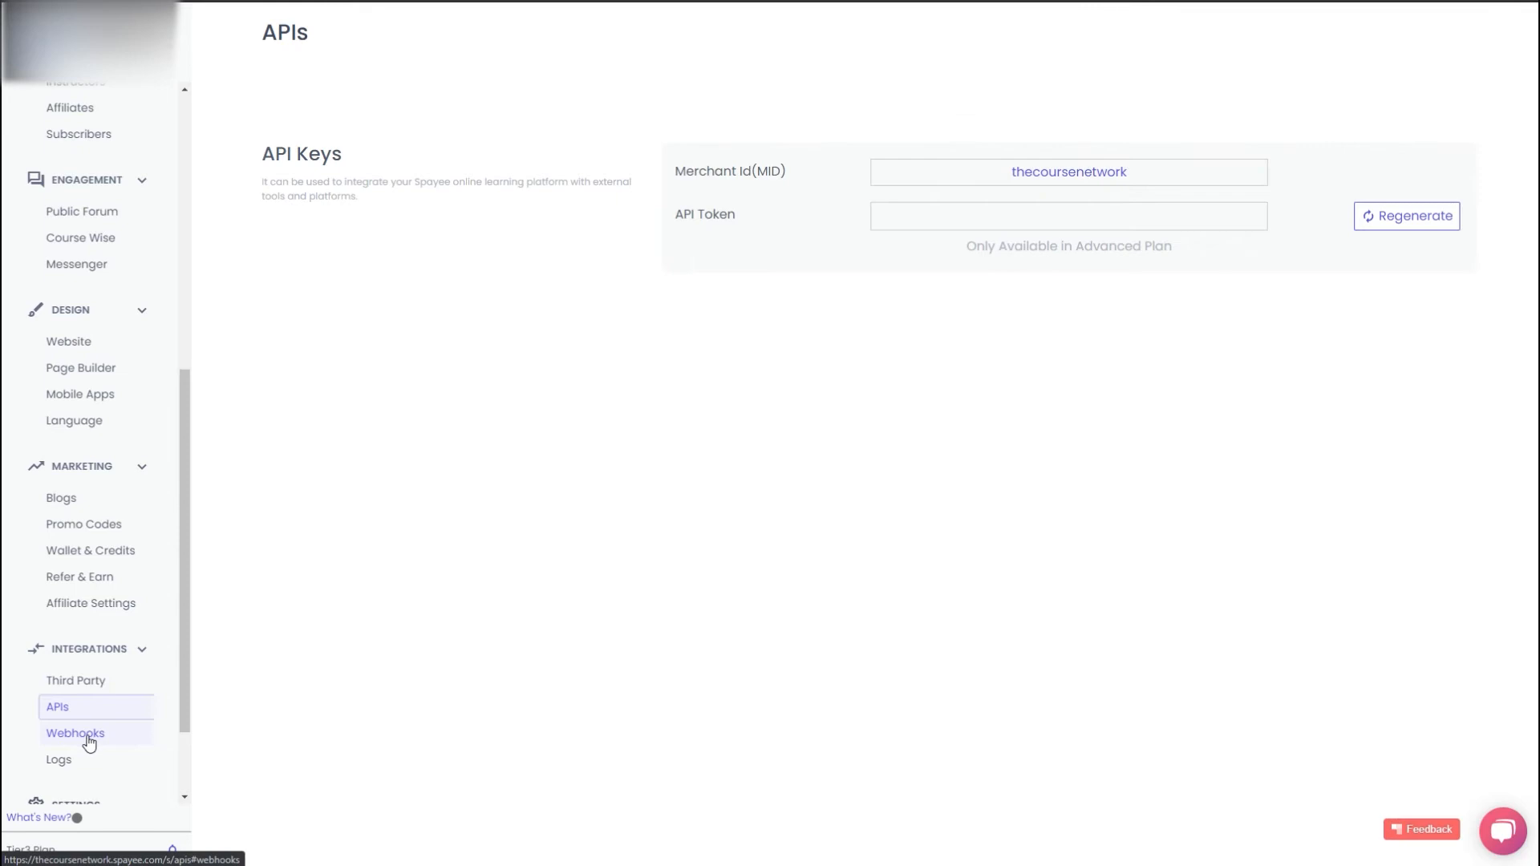
pyautogui.click(90, 742)
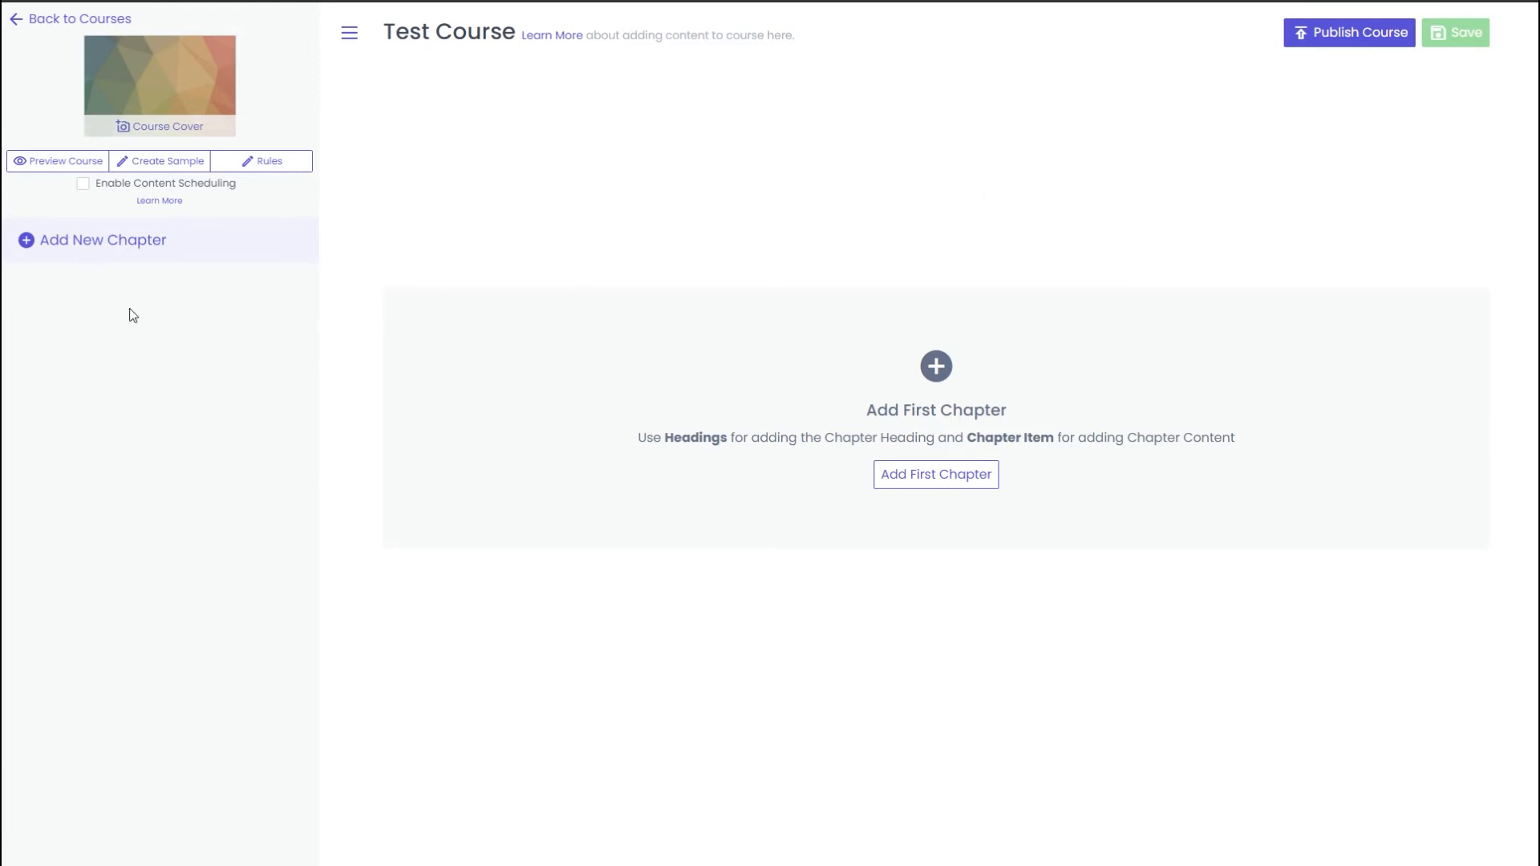
# - Add a new chapter to Test Course as a heading named "Section 1"
pyautogui.click(112, 242)
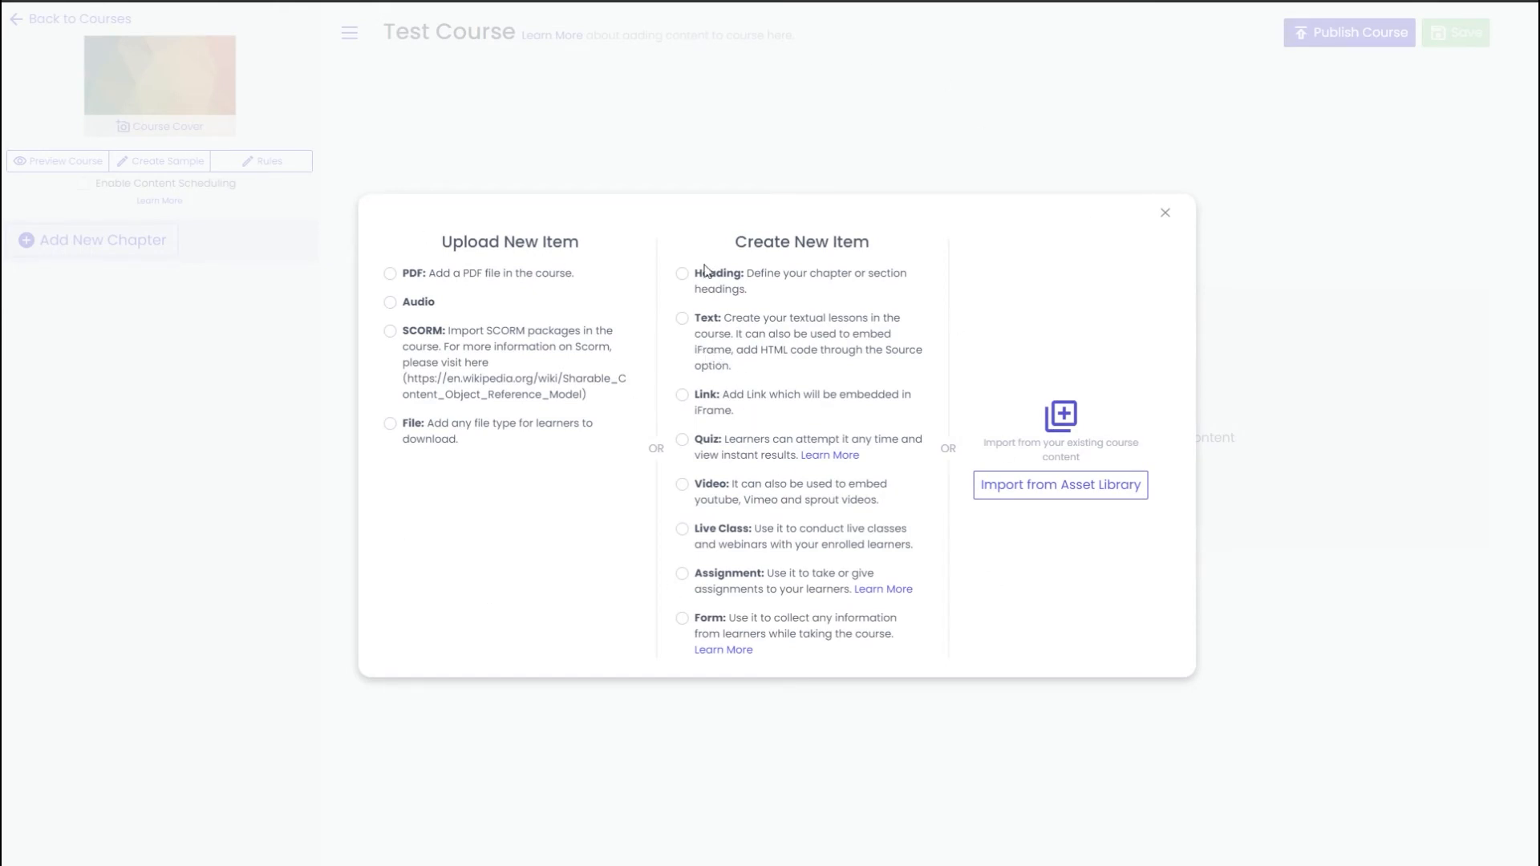
pyautogui.click(681, 275)
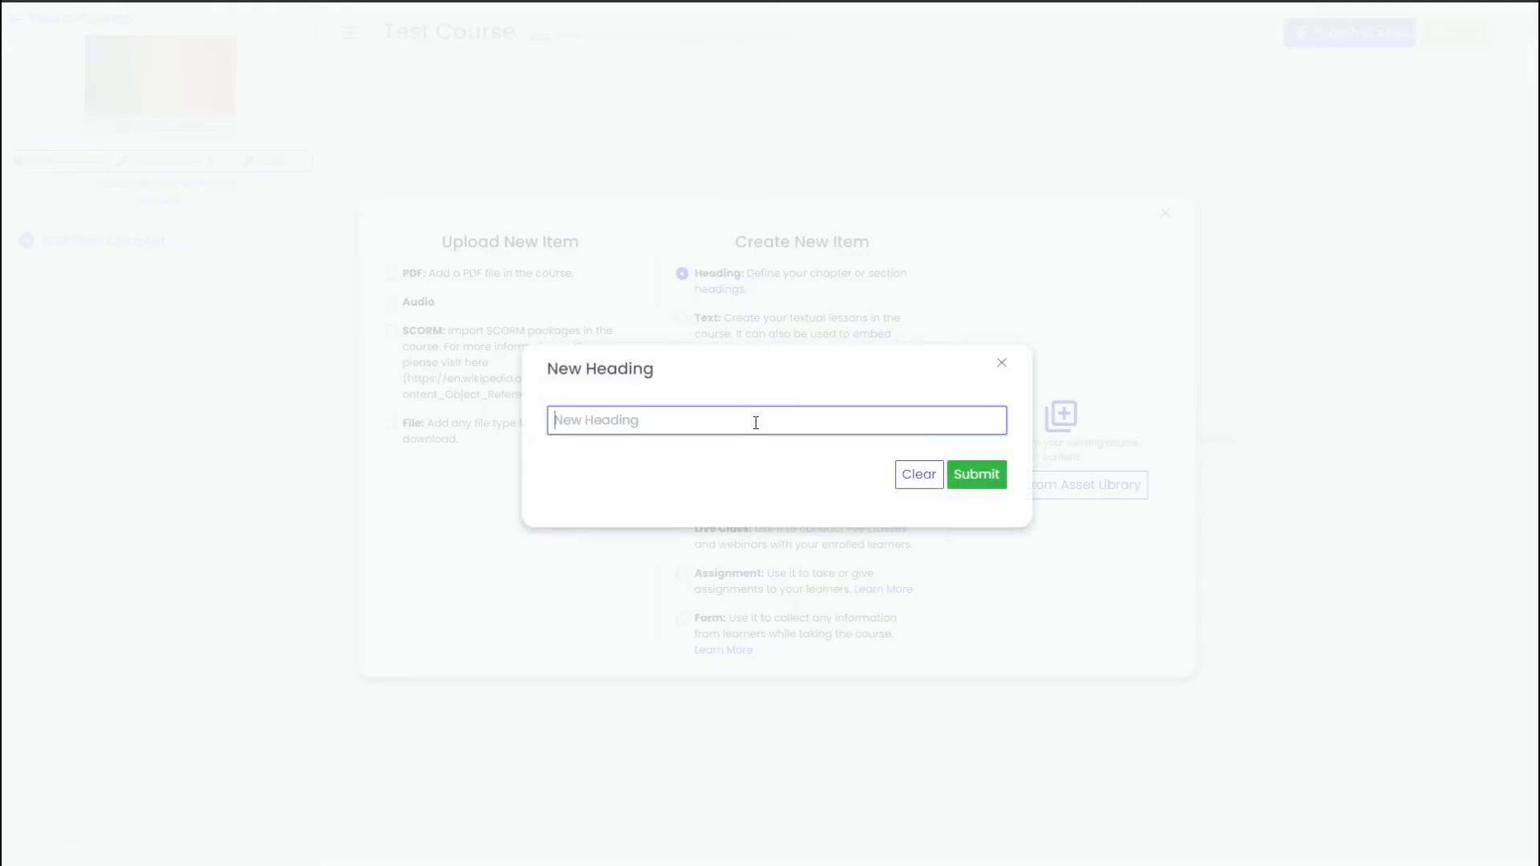
pyautogui.write('Sectrion 1')
pyautogui.press('Return')
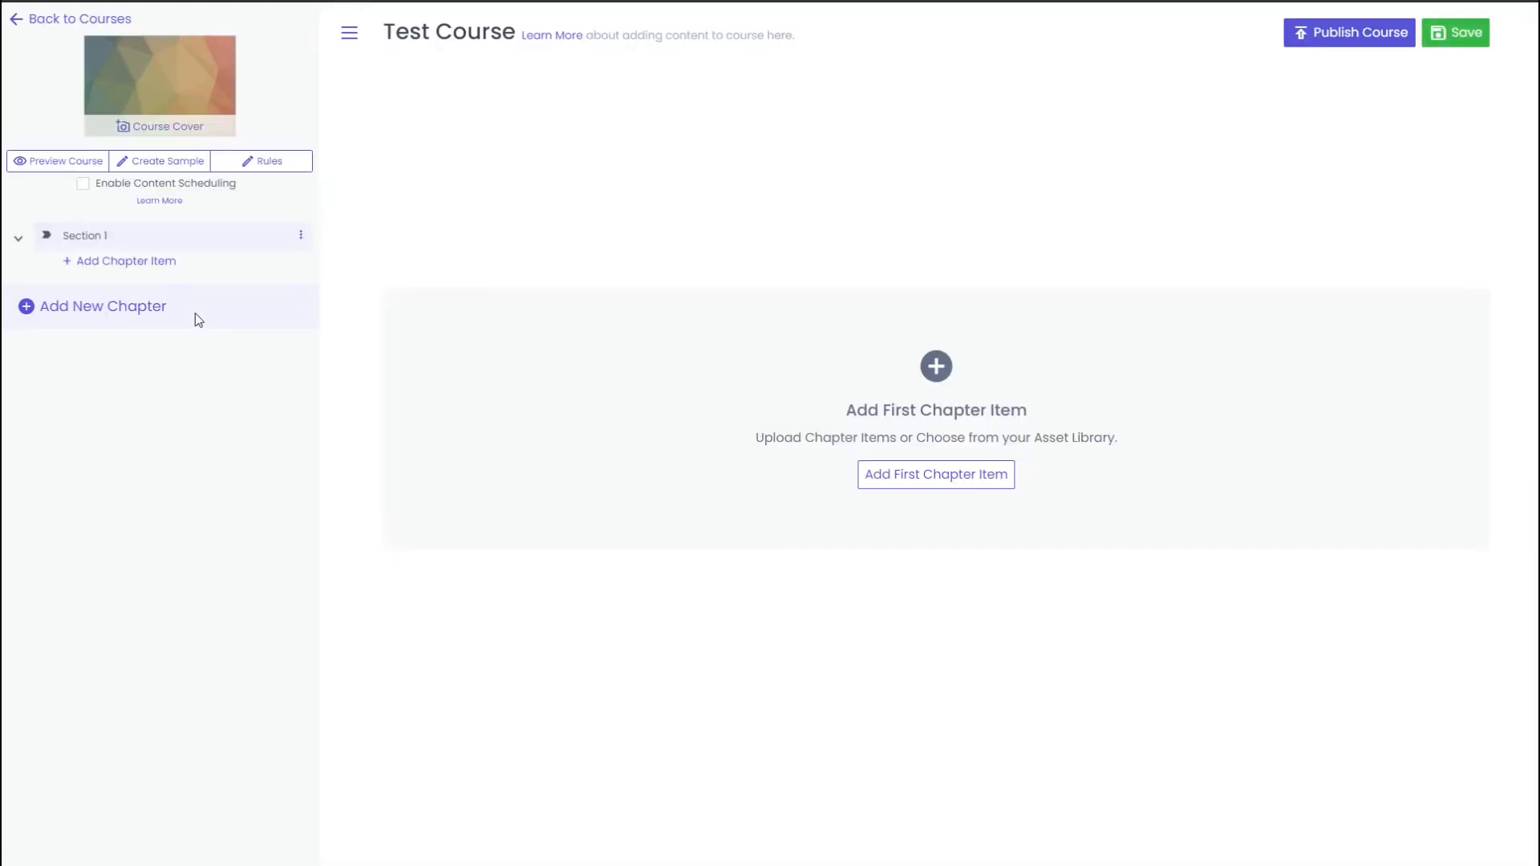
# - Add a text chapter item titled "Unit 1" under Section 1
pyautogui.click(154, 262)
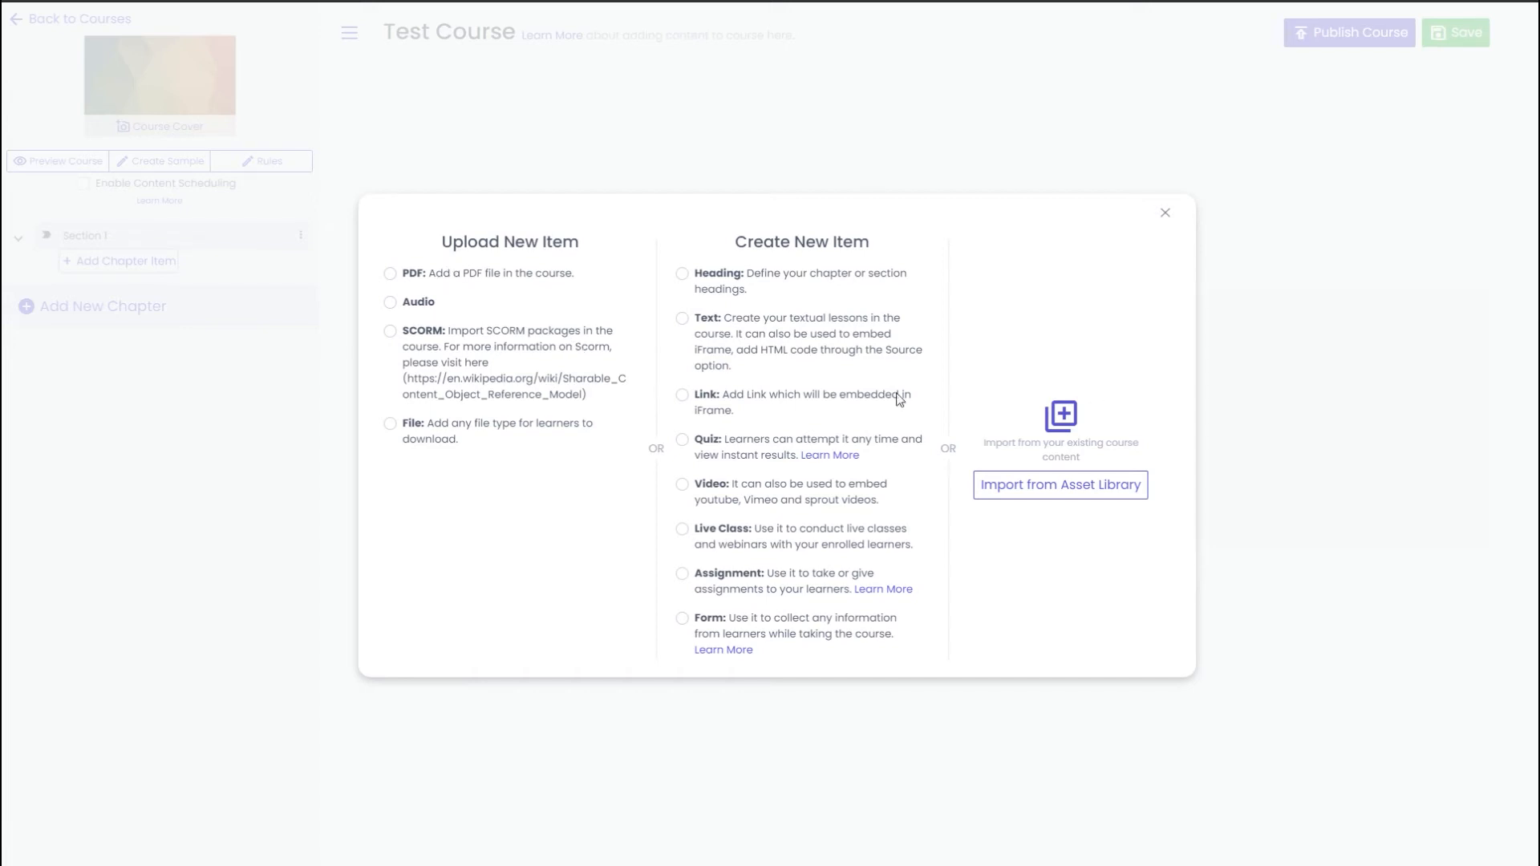
pyautogui.click(701, 333)
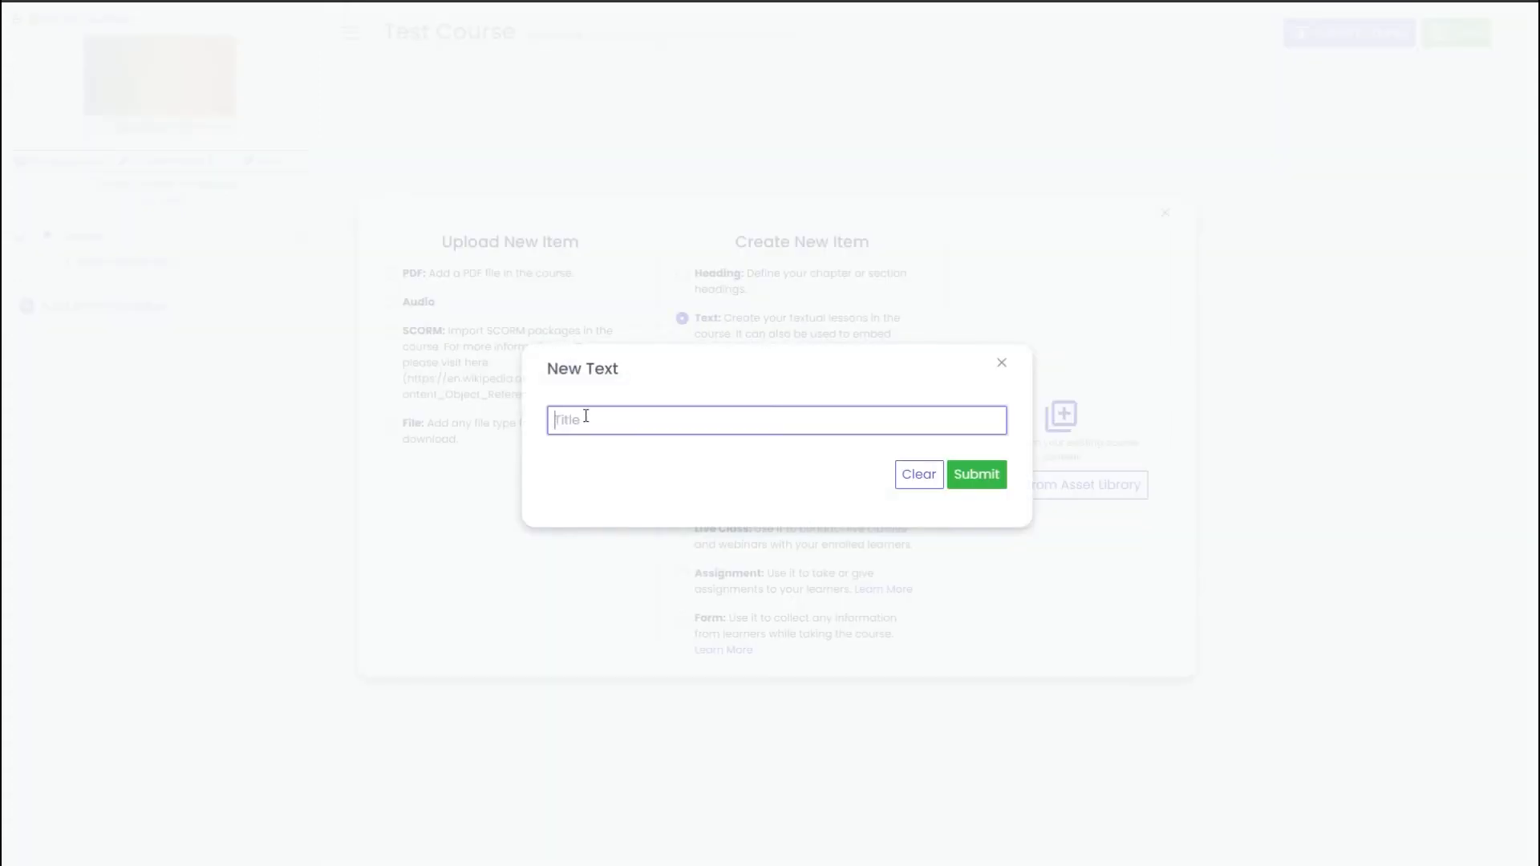
pyautogui.write('Unit 1')
pyautogui.press('Return')
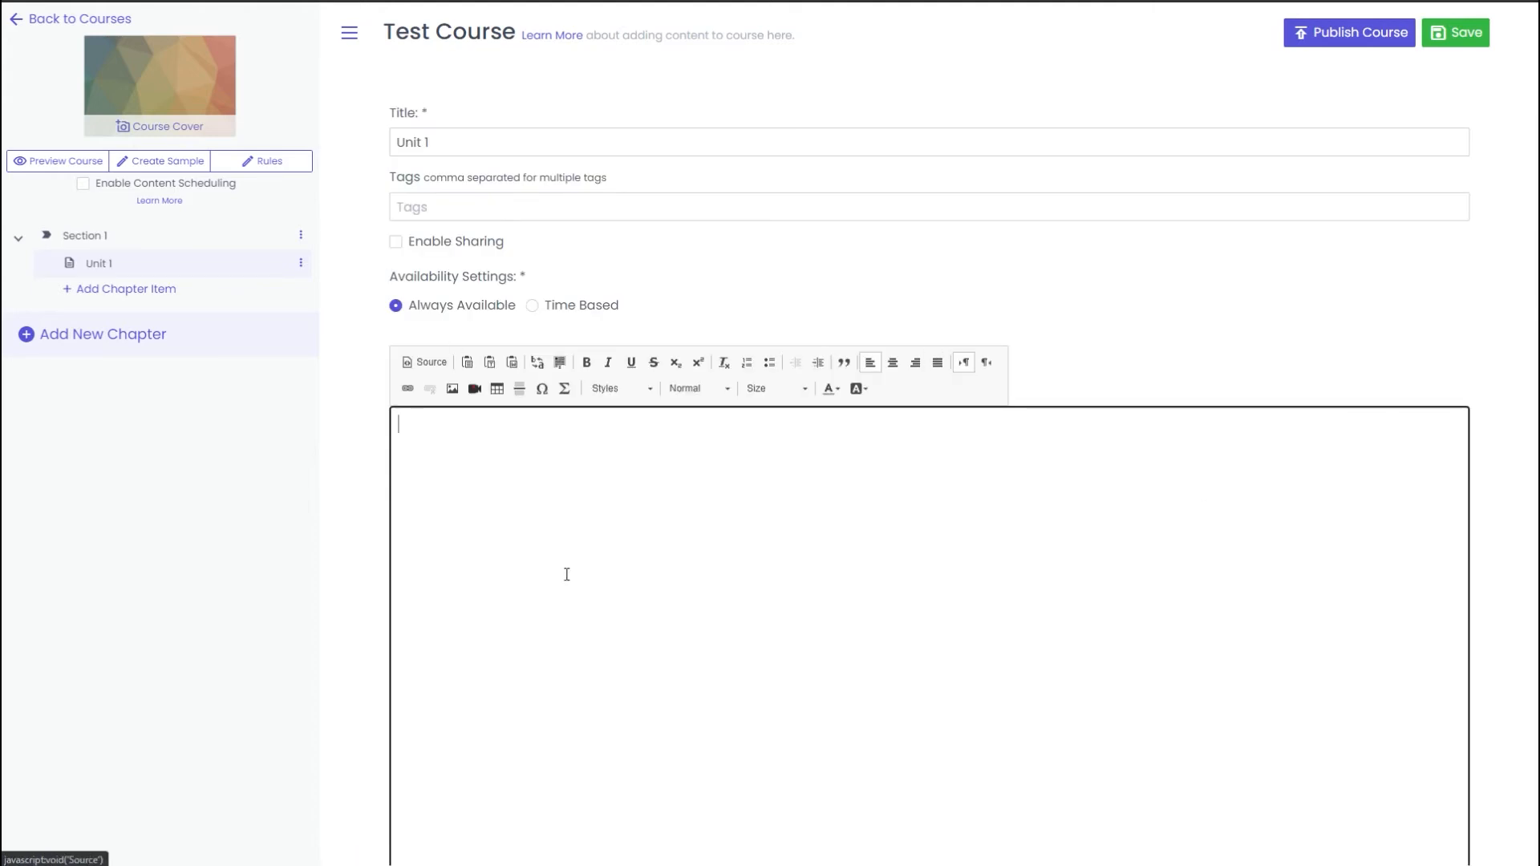
# - Enter "Unit 1" as the first line of the lesson body and format it as Heading 2
pyautogui.tripleClick(460, 147)
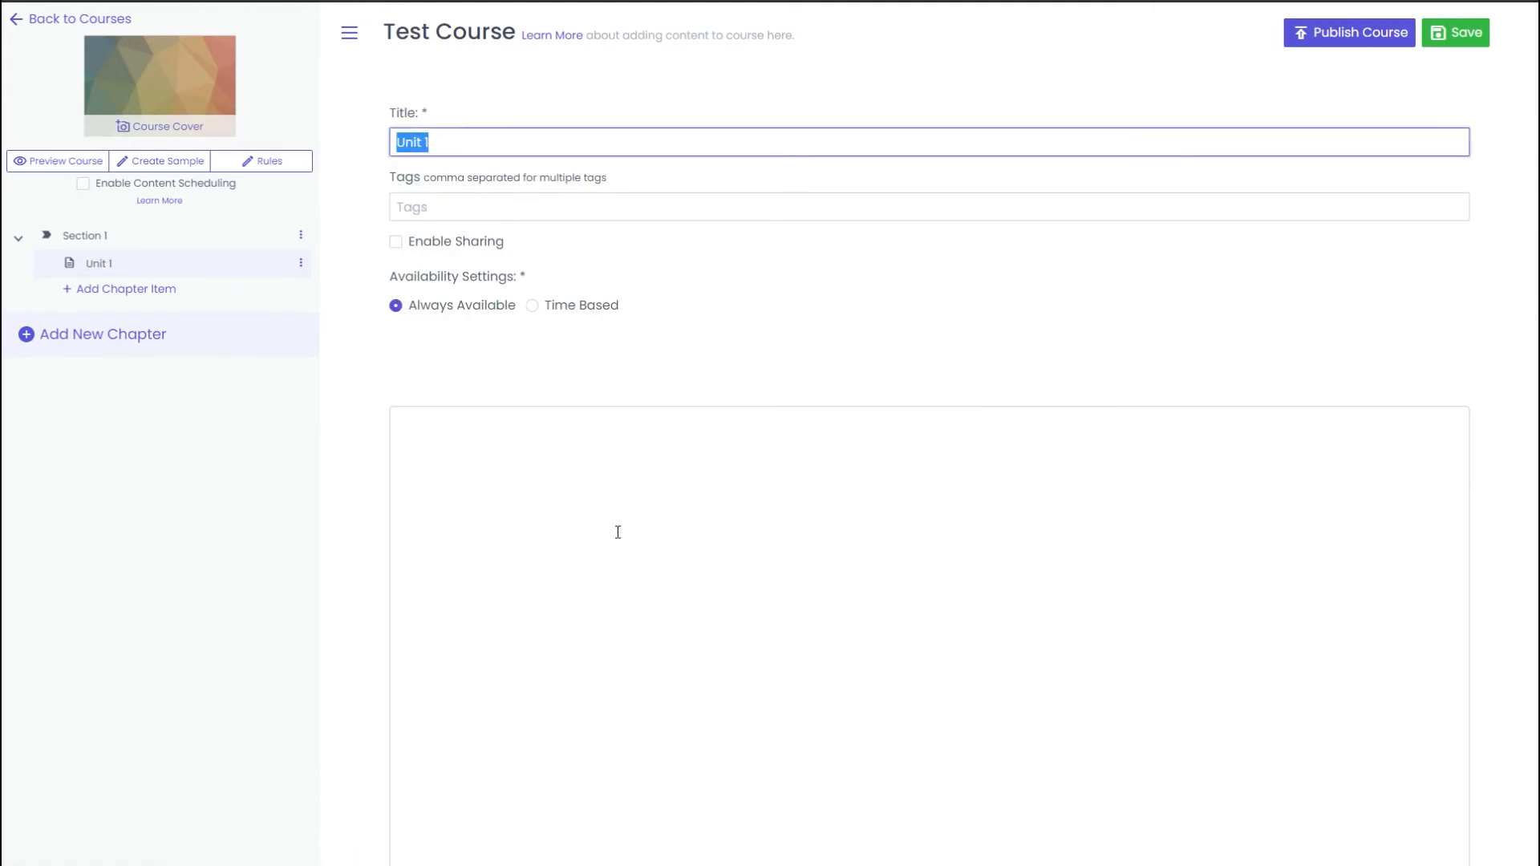
pyautogui.click(532, 420)
pyautogui.write('Unit 1')
pyautogui.click(696, 389)
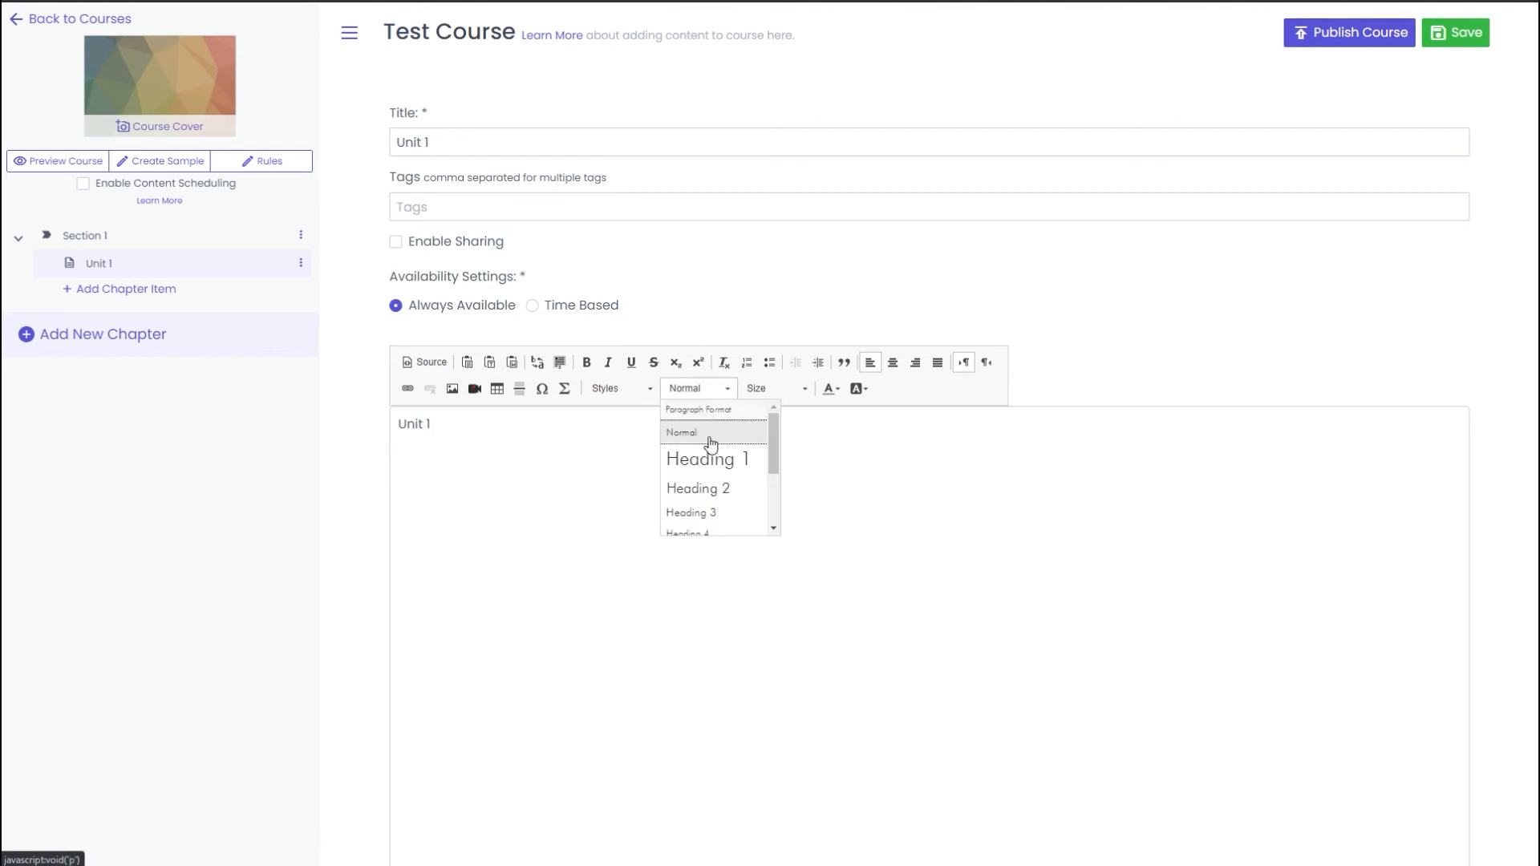
pyautogui.click(716, 491)
# - Add the placeholder paragraph "fd sdf dsf ds ds fsd fdsf sd fsdf" below the Unit 1 heading, followed by blank lines
pyautogui.press('Return')
pyautogui.write('fd sdf dsf ds ds fsd fdsf sd sdf')
pyautogui.press('Return')
pyautogui.press('Return')
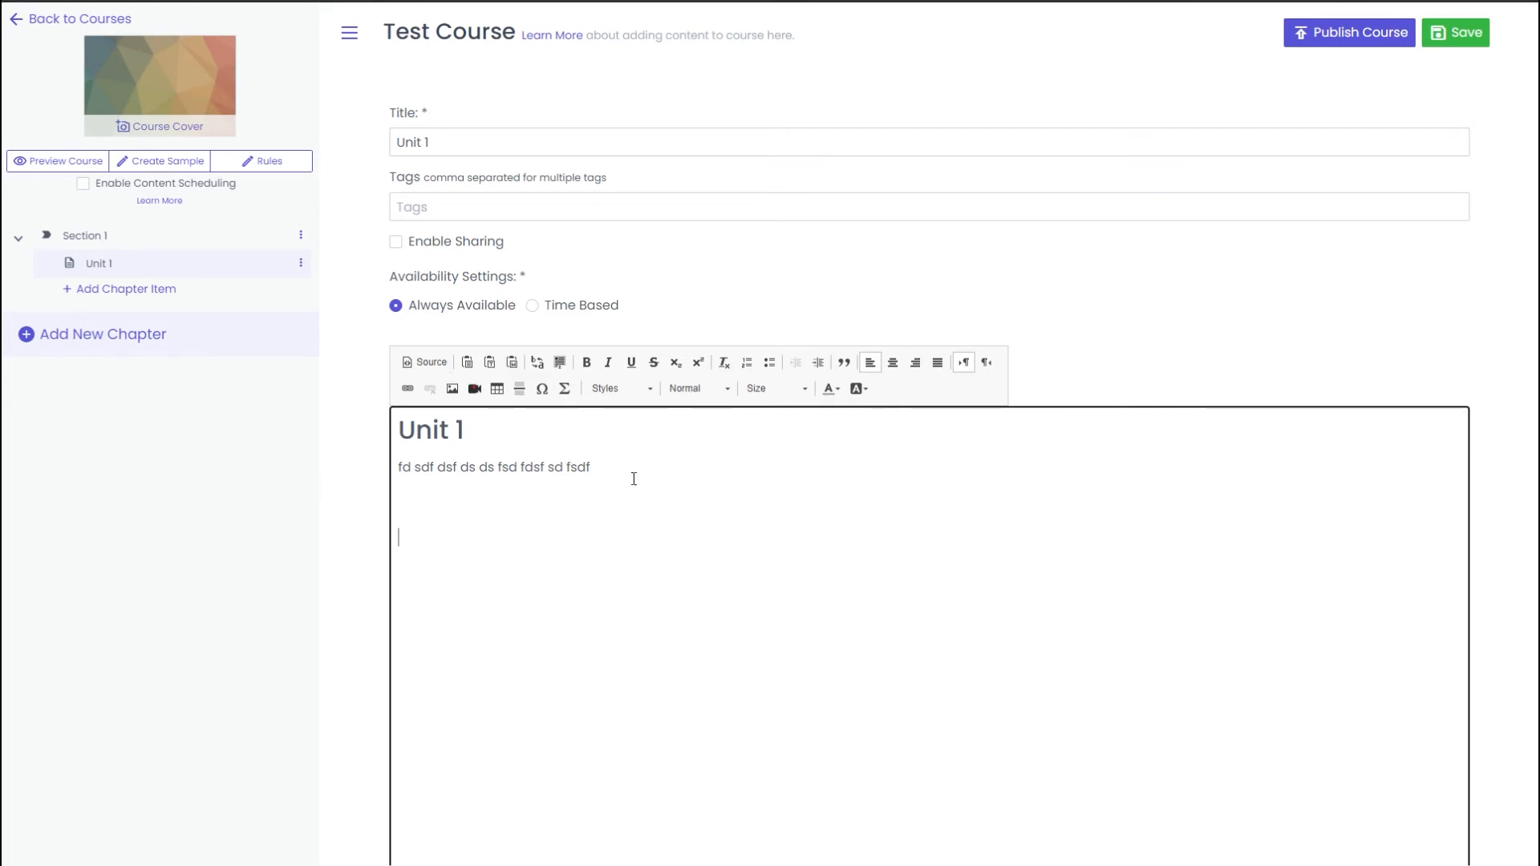
pyautogui.scroll(-2, 749, 404)
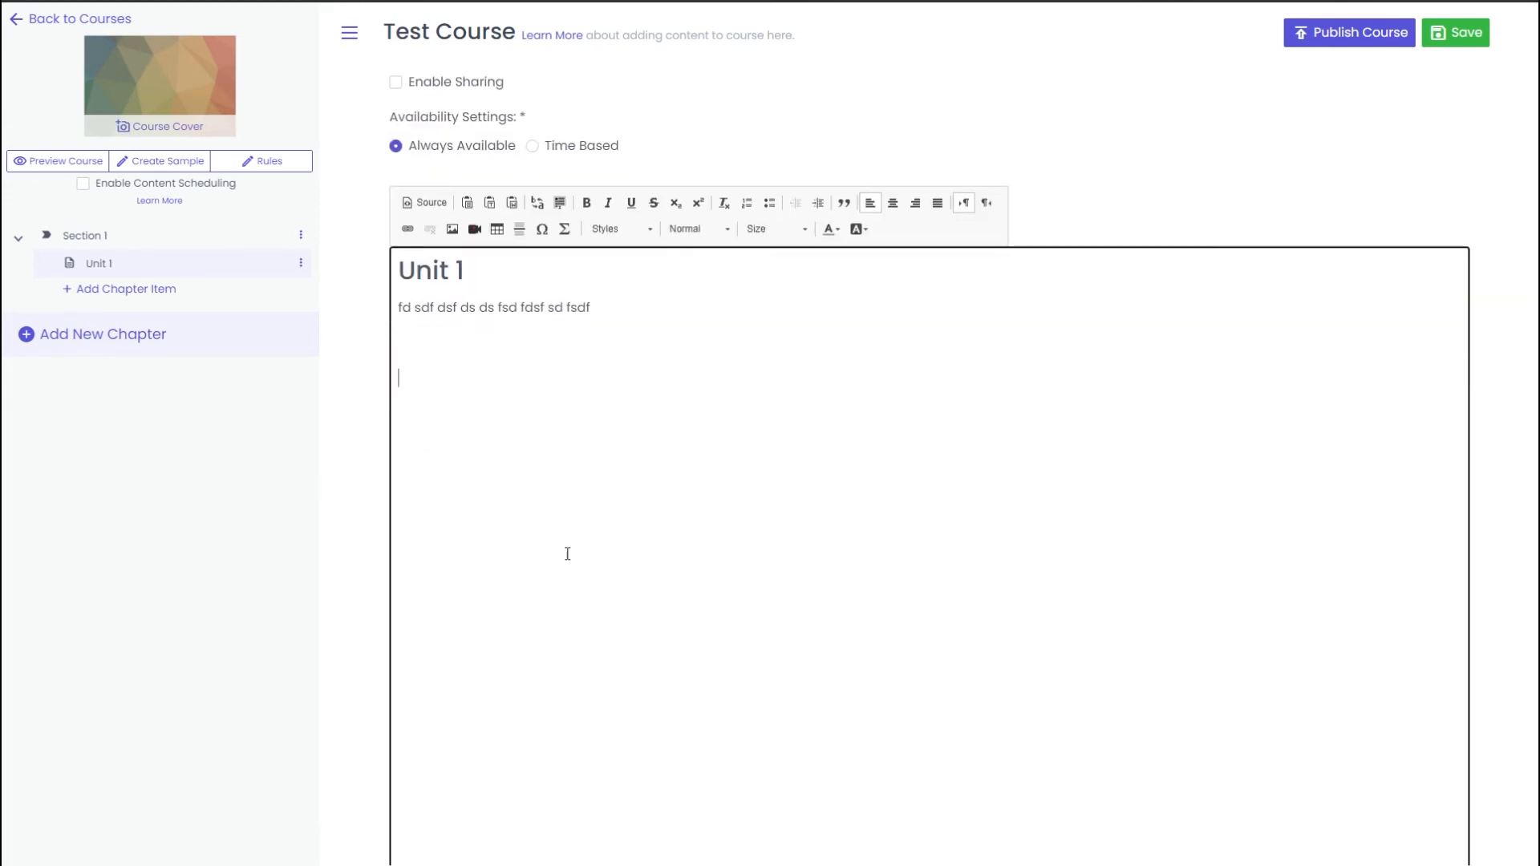
# - Add a quiz chapter item titled "Quiz 1" under Section 1, keeping the time limit at 0
pyautogui.scroll(1, 732, 473)
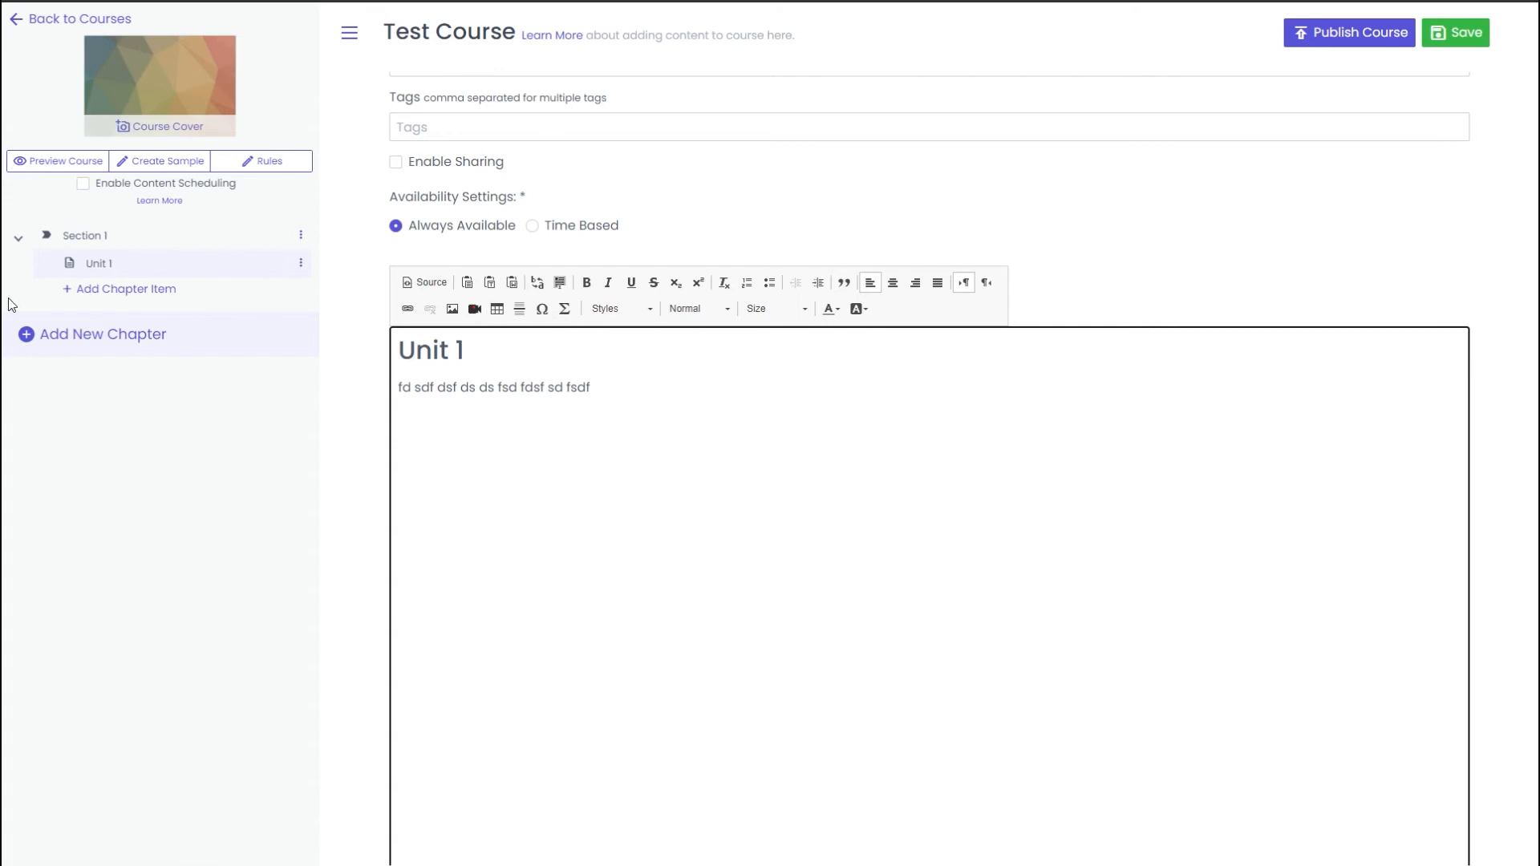
pyautogui.click(147, 290)
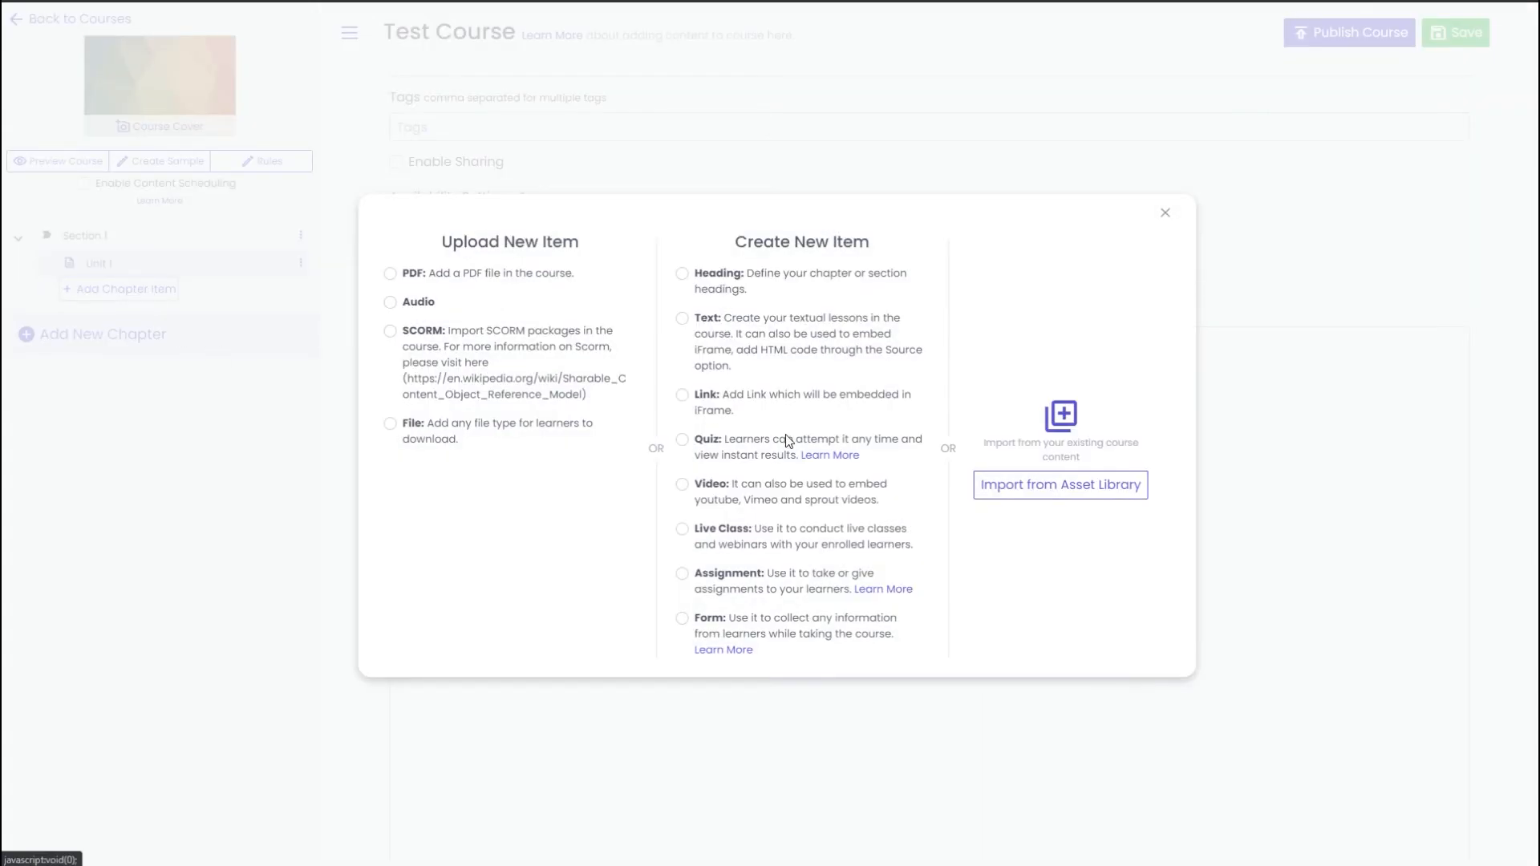
pyautogui.click(682, 439)
pyautogui.write('Quiz 1')
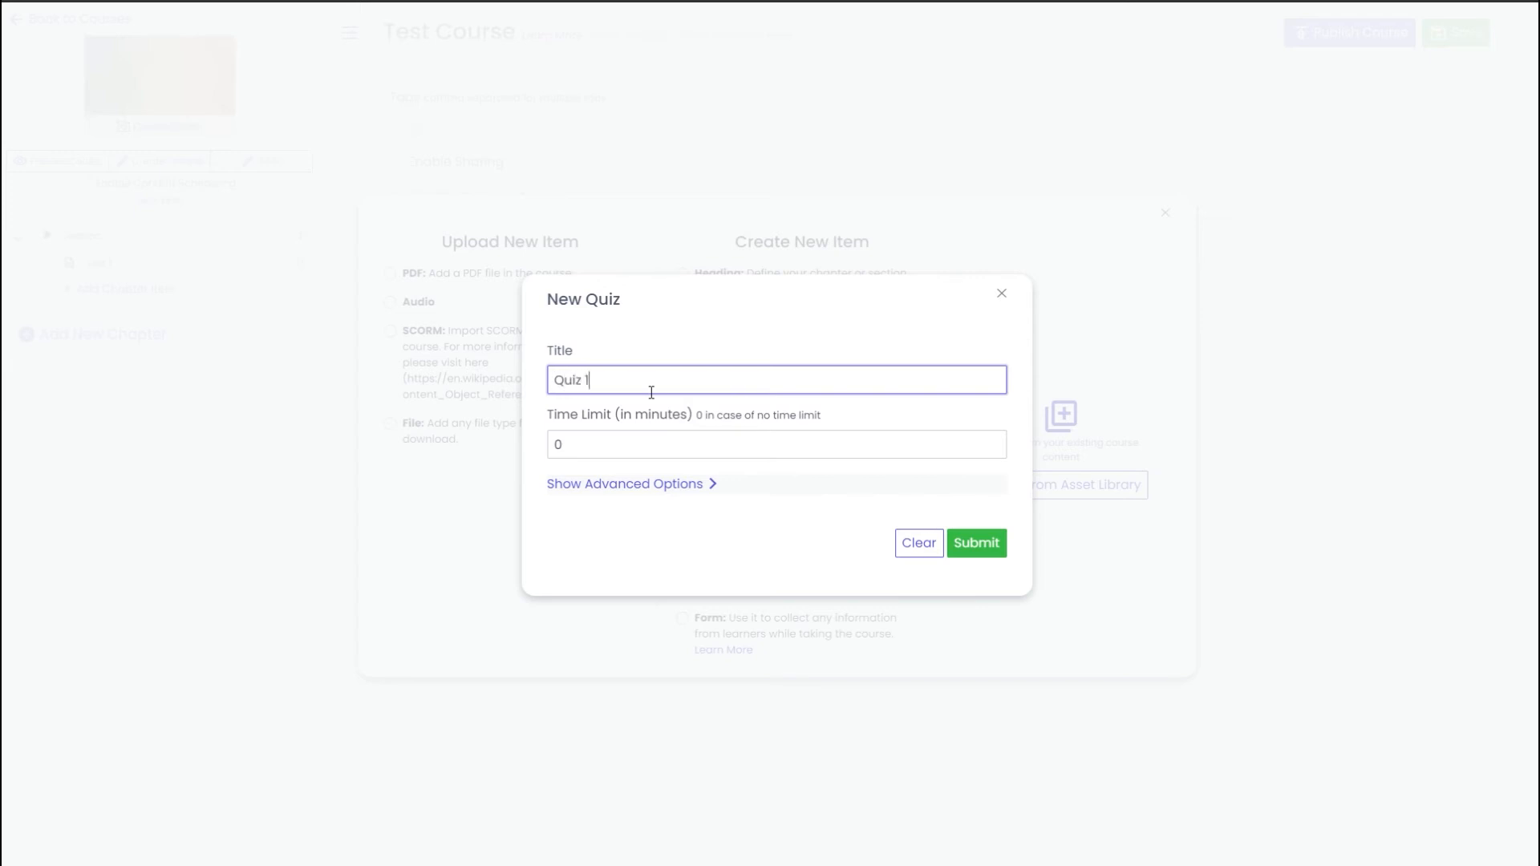
pyautogui.click(698, 427)
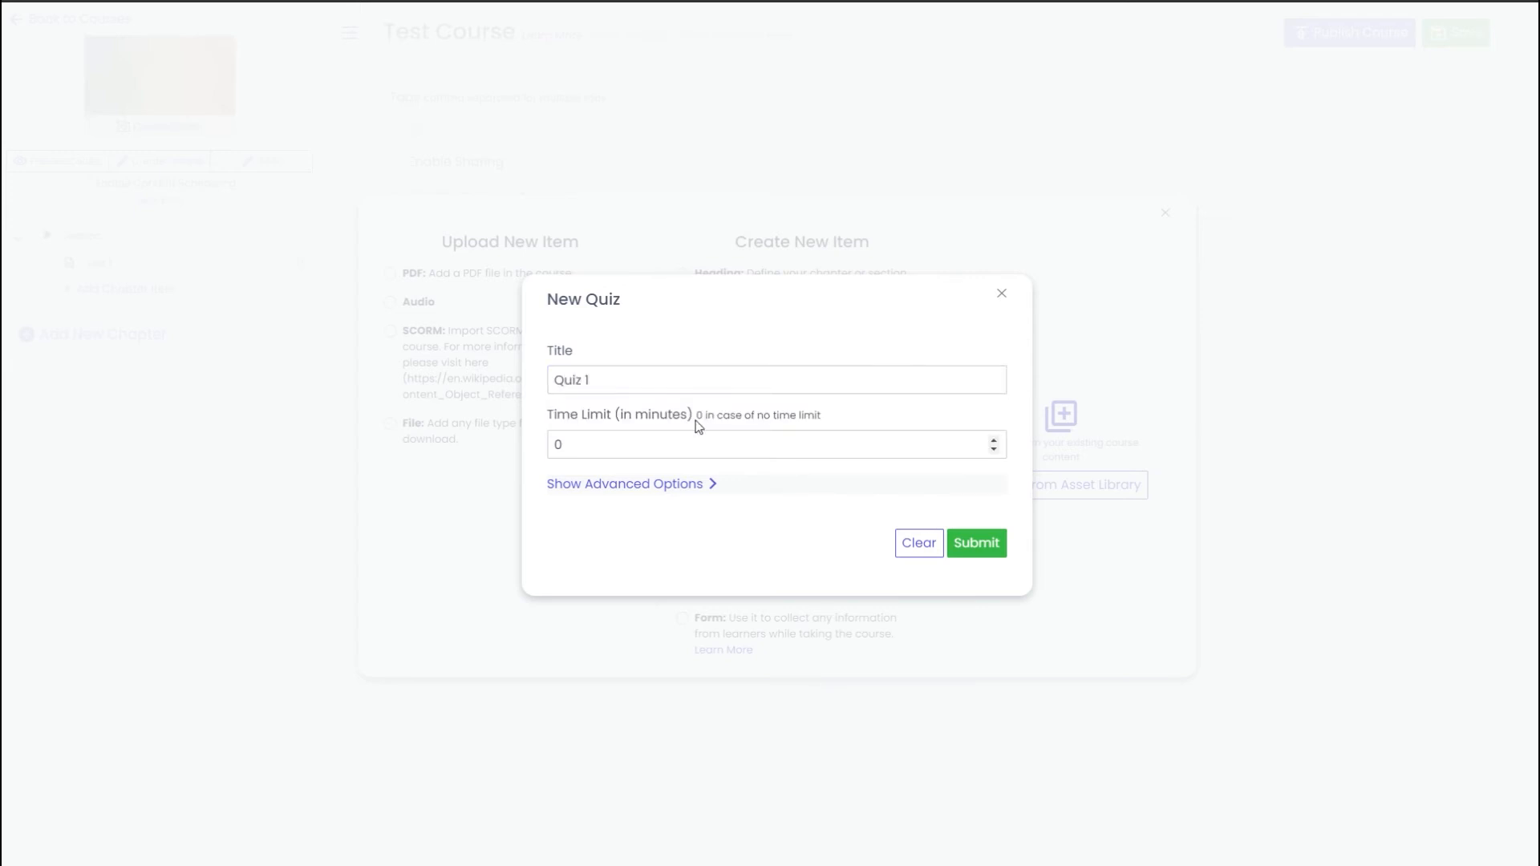
pyautogui.click(975, 538)
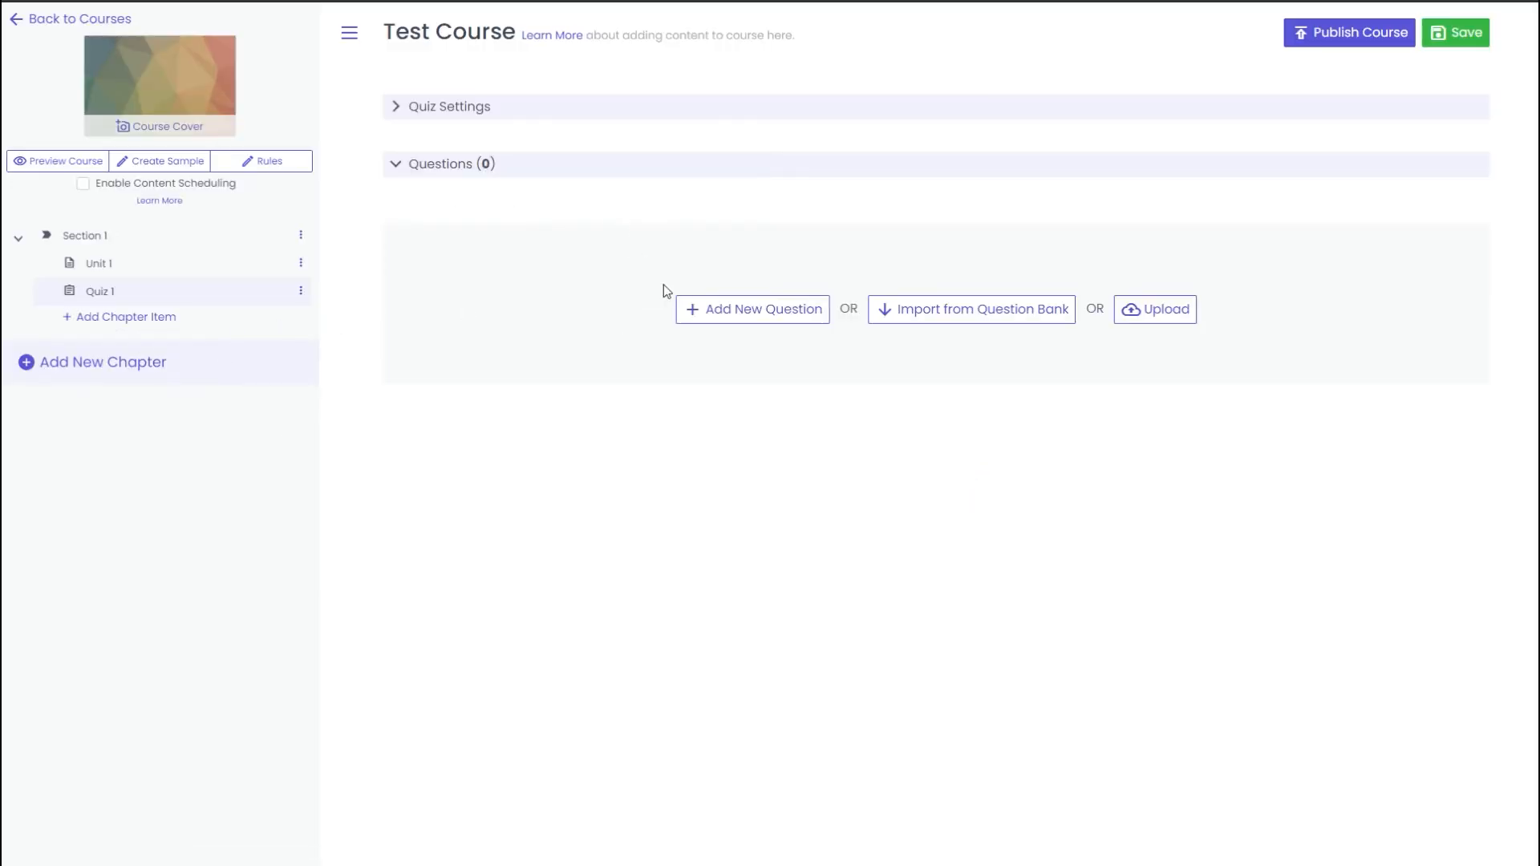
# - Review the settings of Quiz 1, including instructions, time limit, re-take attempts and passing percentage
pyautogui.click(518, 117)
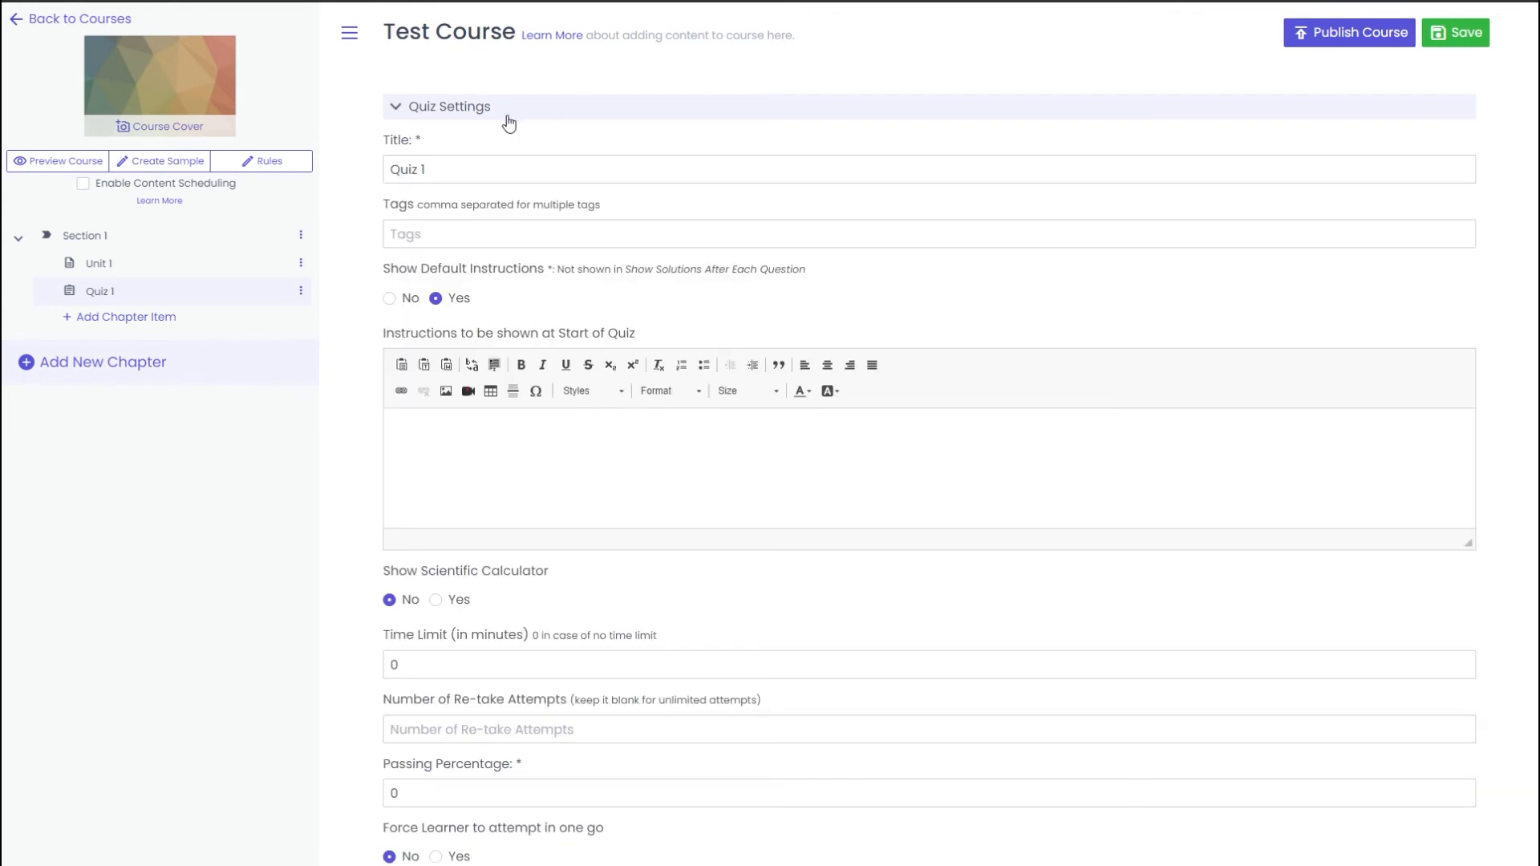
pyautogui.scroll(-2, 517, 489)
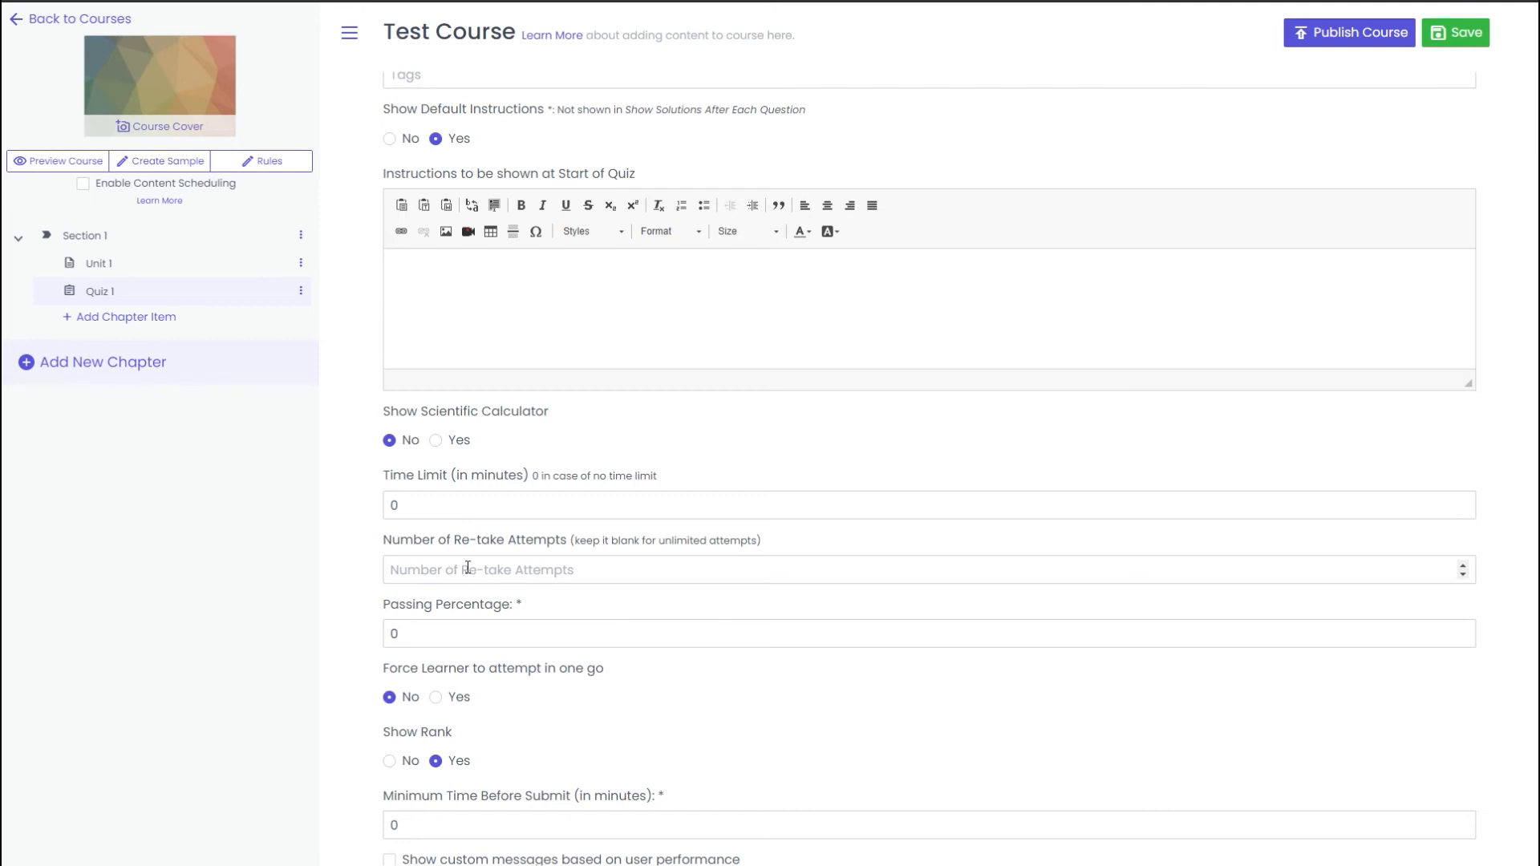
pyautogui.scroll(-1, 468, 568)
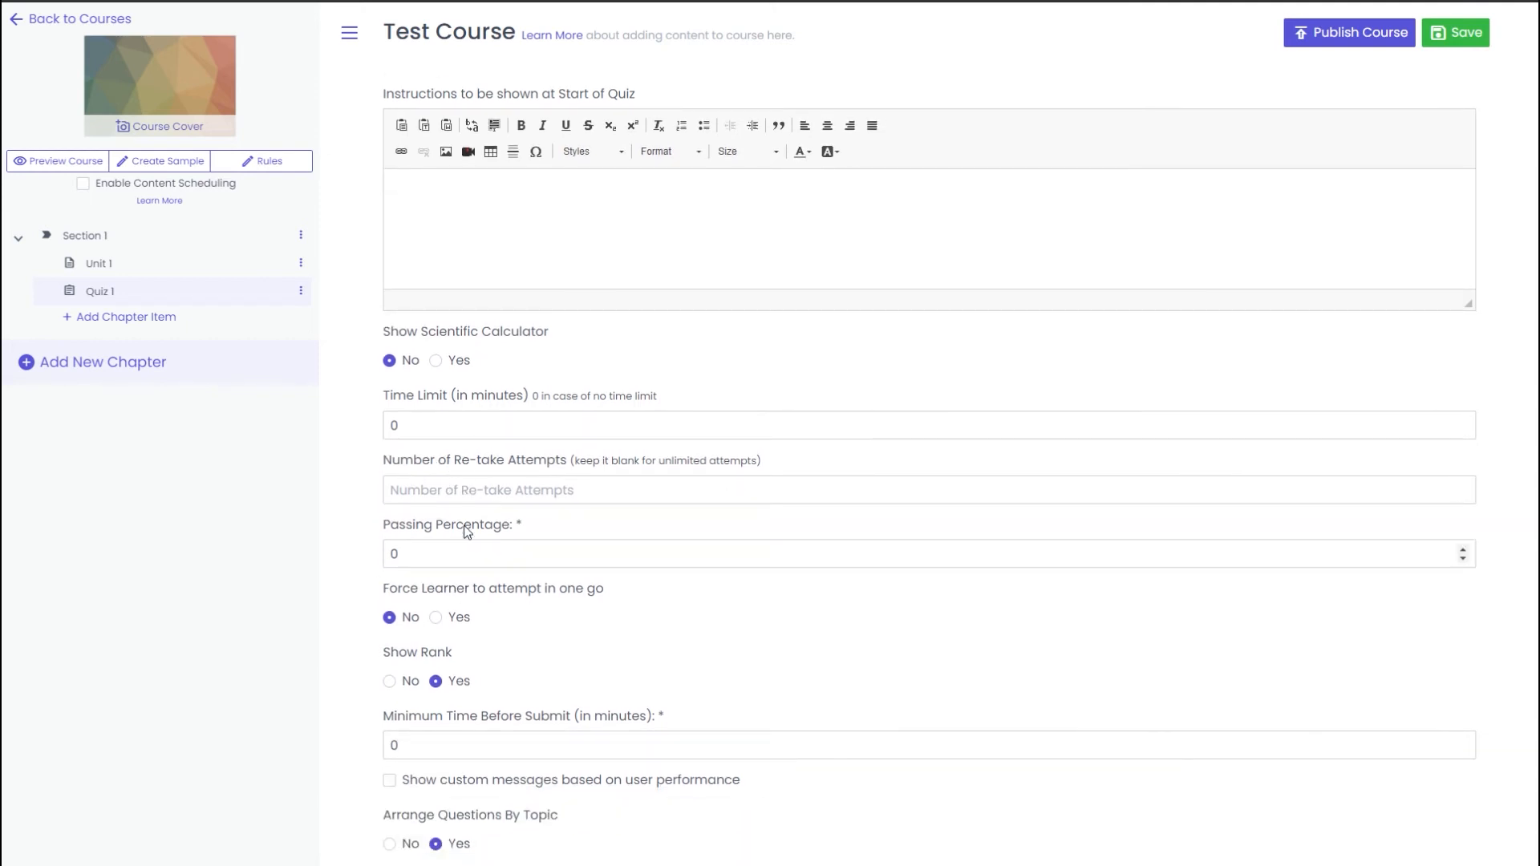
pyautogui.scroll(-5, 522, 501)
pyautogui.scroll(7, 532, 489)
pyautogui.scroll(2, 533, 489)
pyautogui.click(433, 112)
# - Start a new question for Quiz 1 with the type Single Correct Option and look through its answer and explanation fields
pyautogui.click(723, 315)
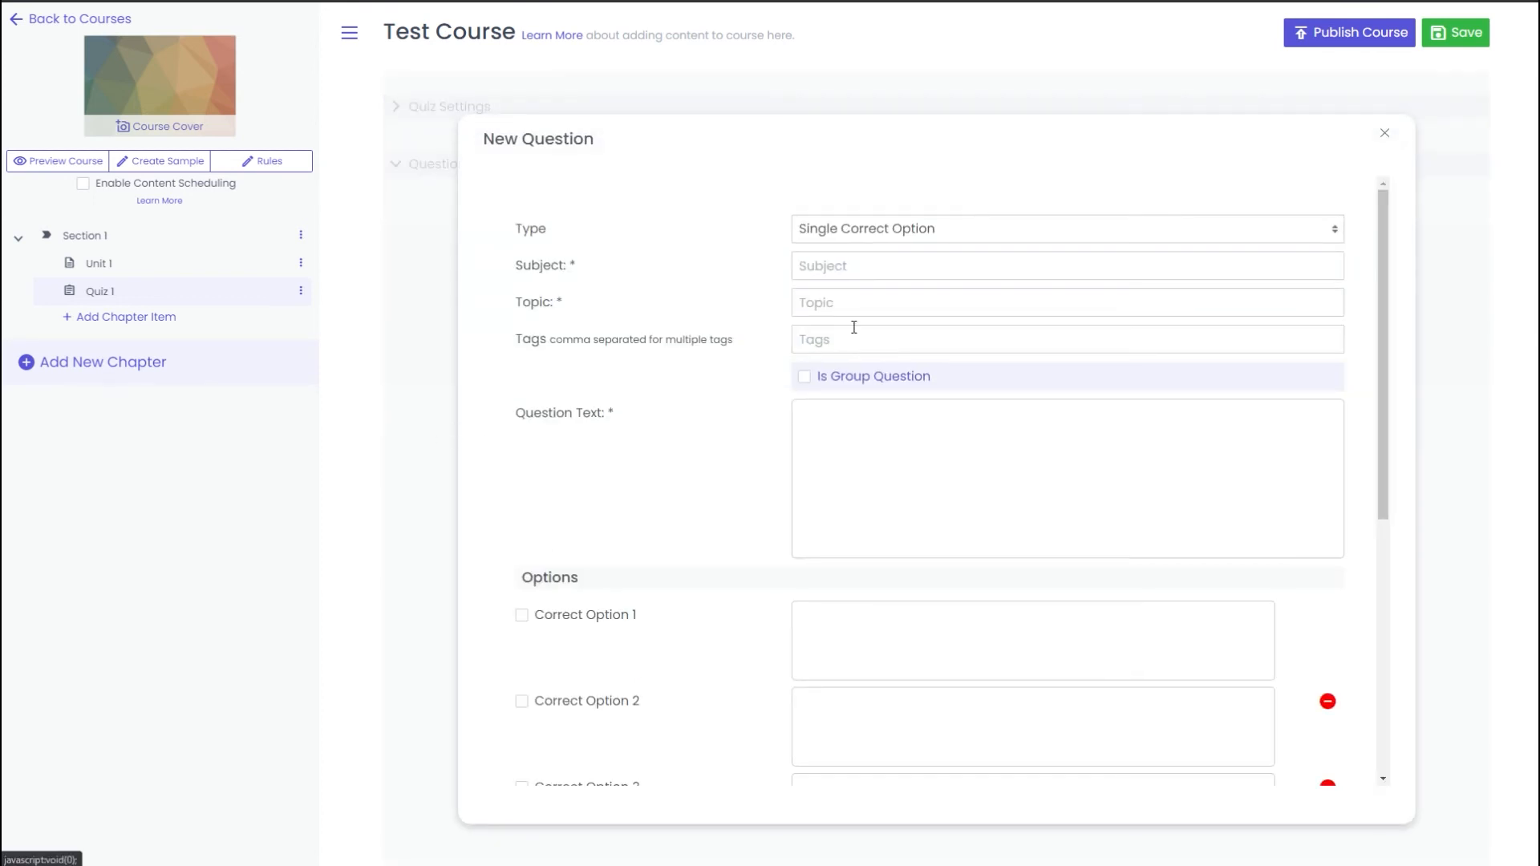
pyautogui.click(876, 238)
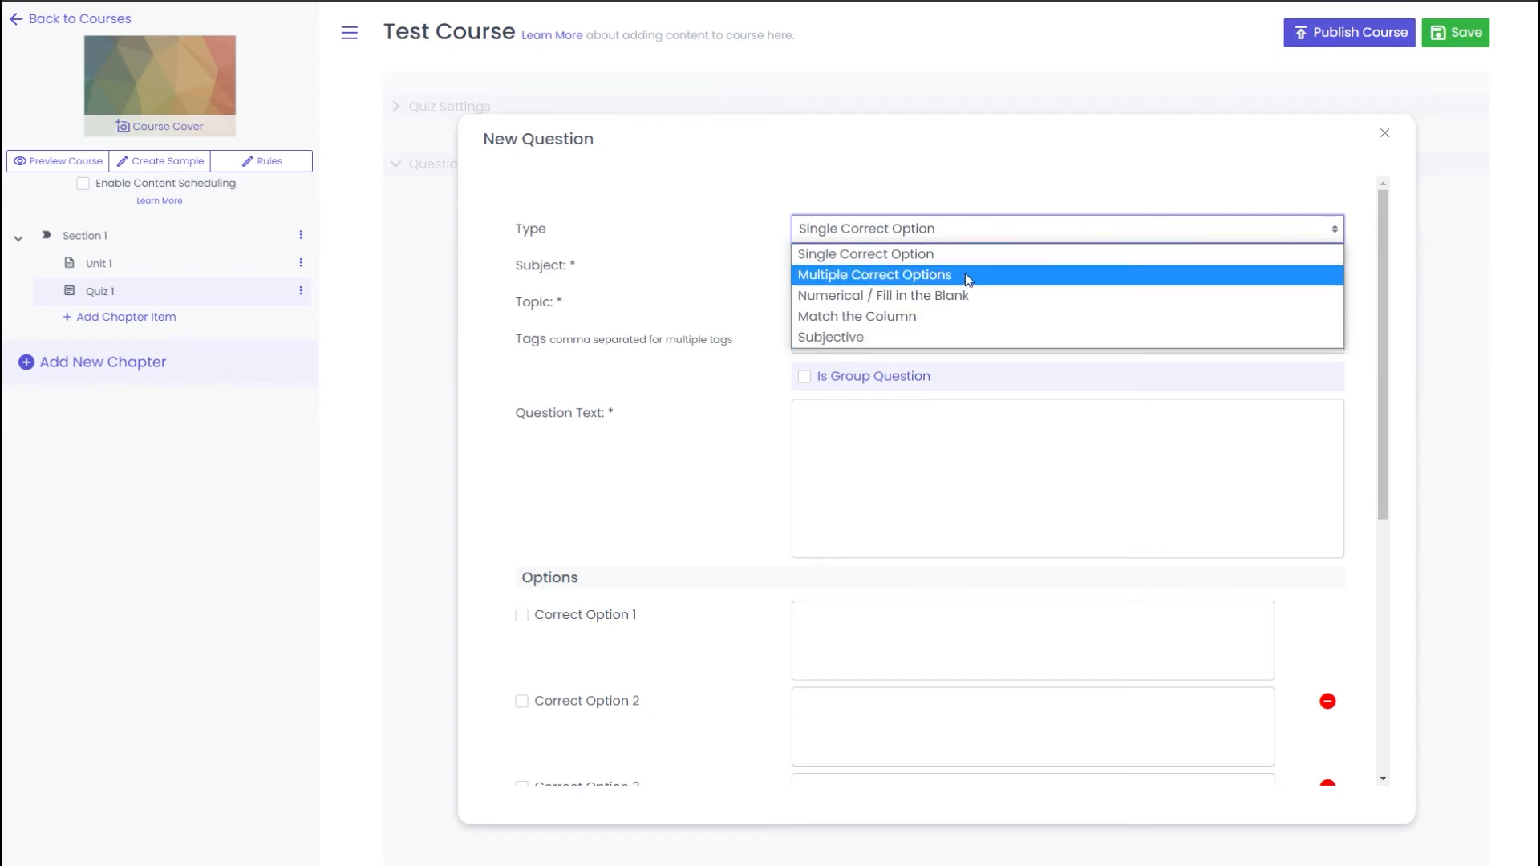
pyautogui.click(928, 252)
pyautogui.scroll(-1, 866, 581)
pyautogui.scroll(-5, 865, 581)
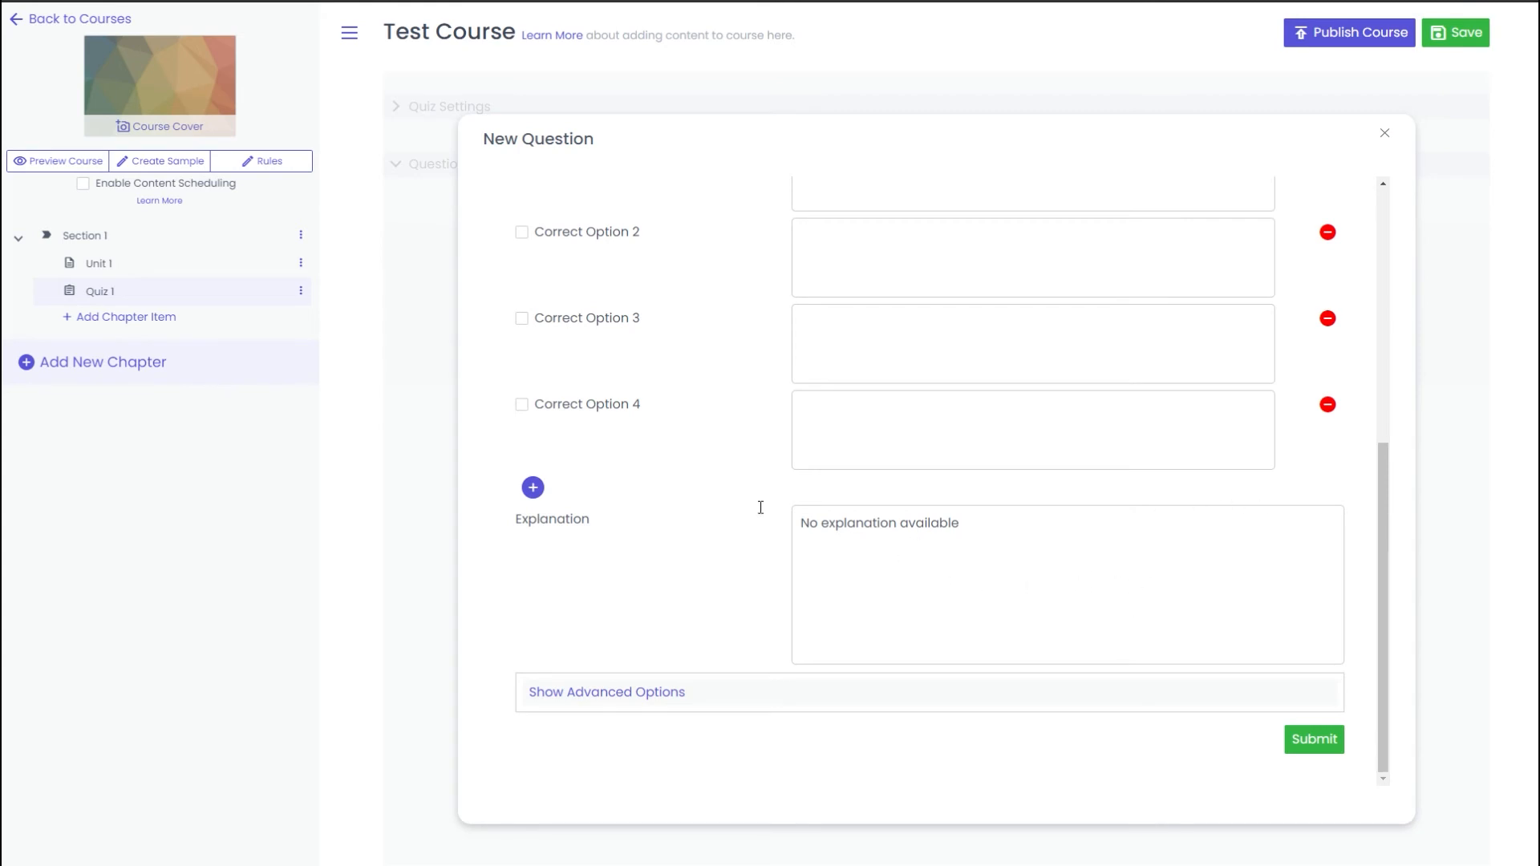
pyautogui.scroll(4, 492, 326)
pyautogui.scroll(-4, 666, 485)
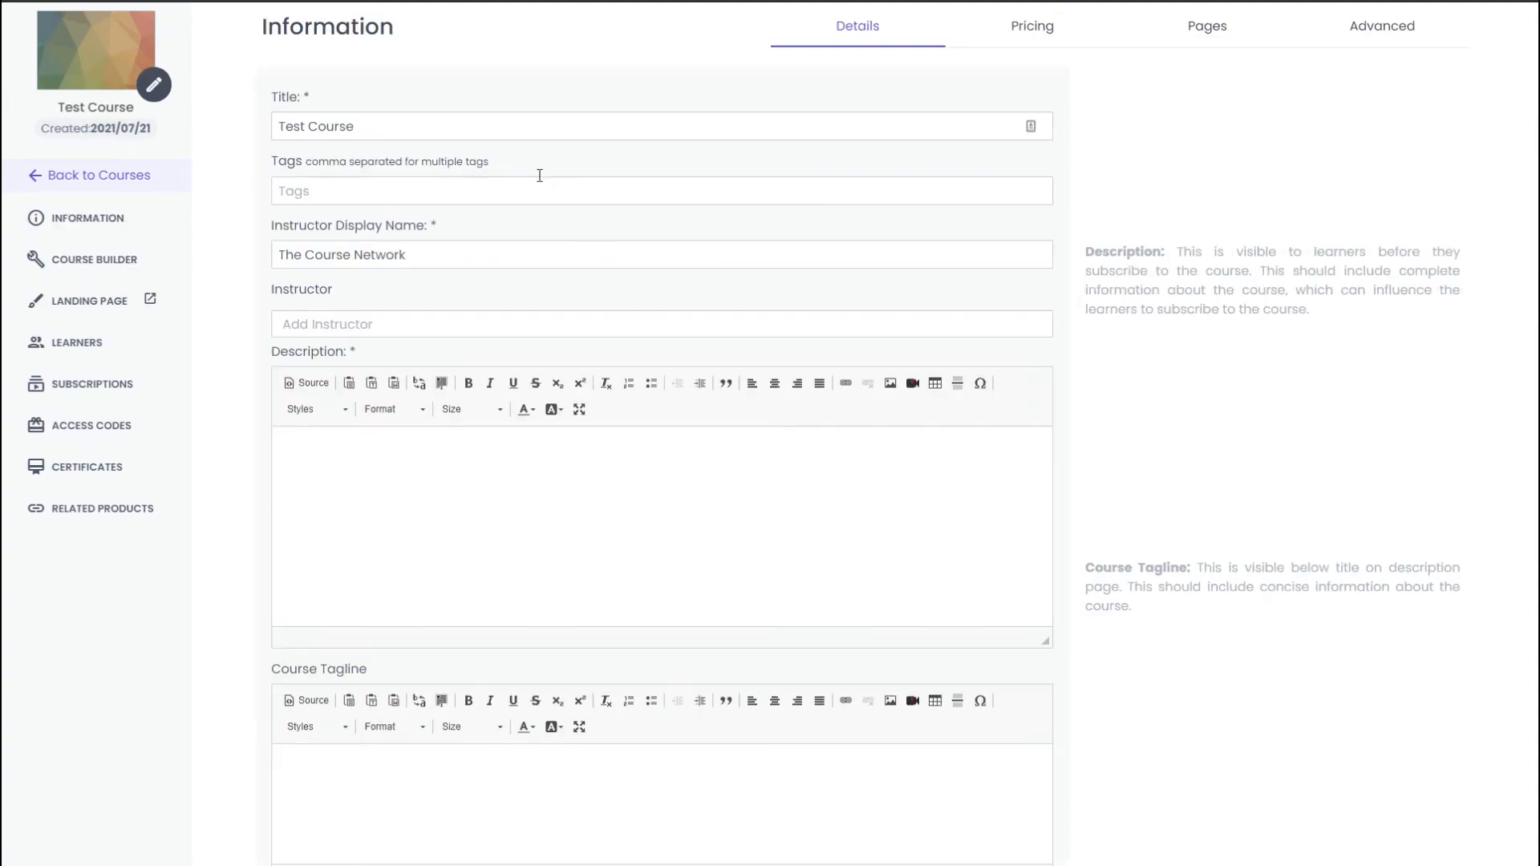
# - Look over the Description and Course Tagline fields in Test Course's information details
pyautogui.click(383, 453)
pyautogui.scroll(-3, 433, 672)
pyautogui.click(396, 539)
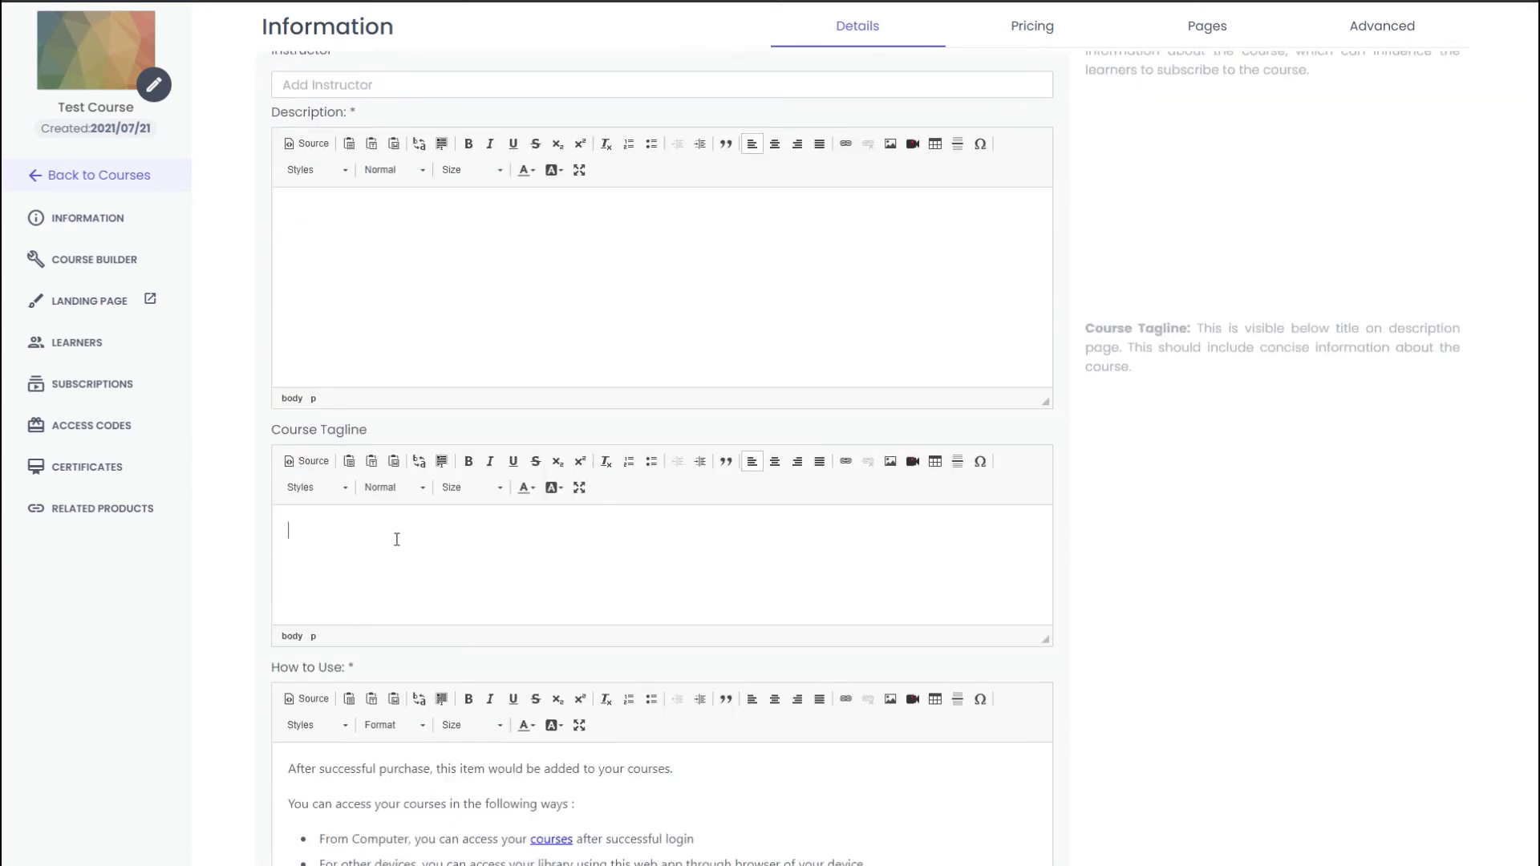
pyautogui.scroll(3, 794, 485)
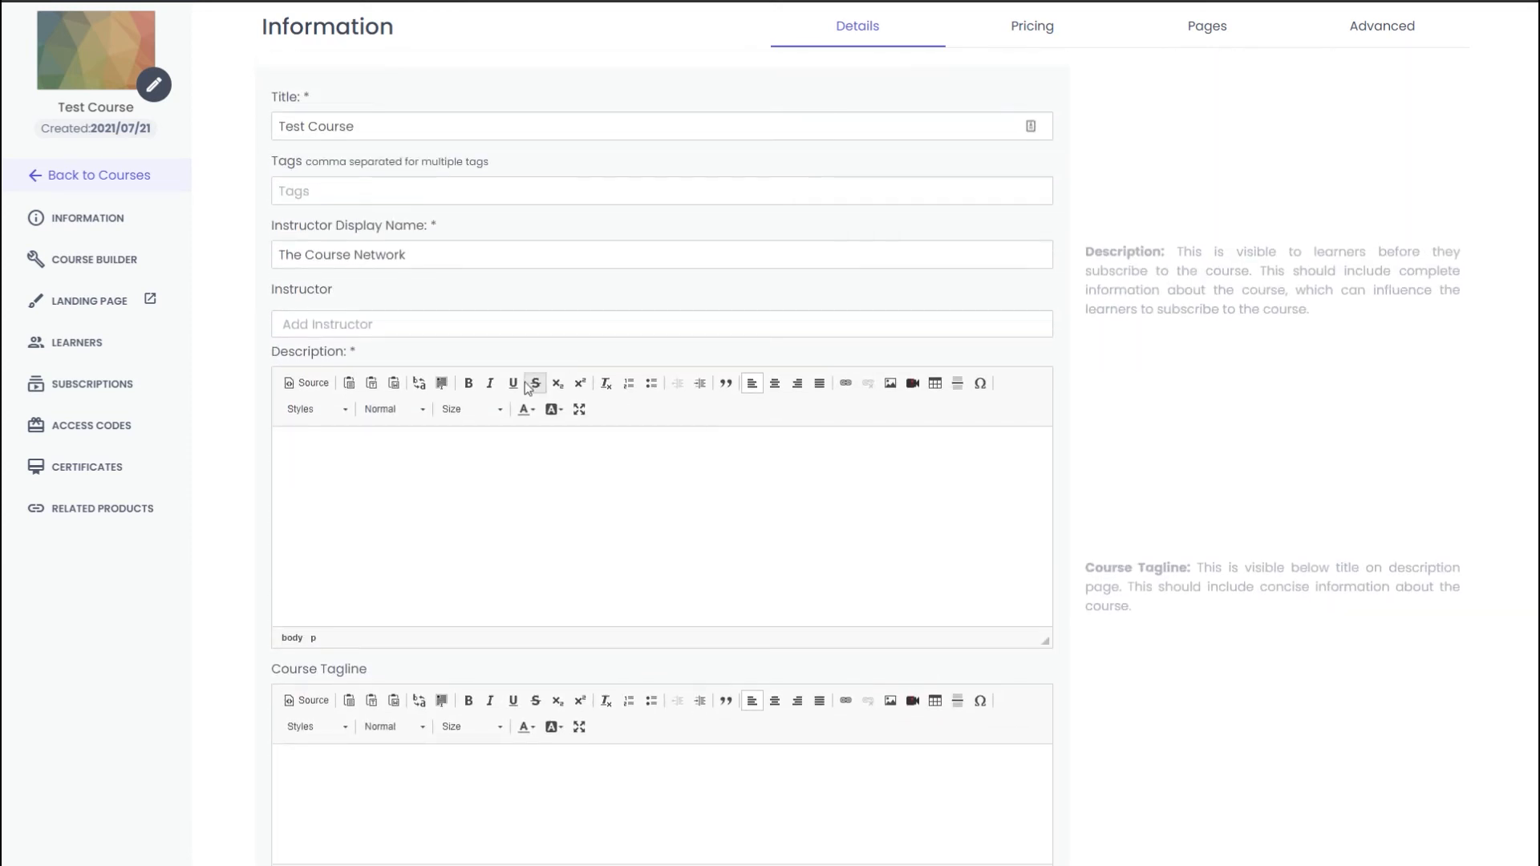
# - Examine Test Course's pricing settings for each region, including sale listing, pricing plans, tax and TCN Coins rules
pyautogui.click(1036, 35)
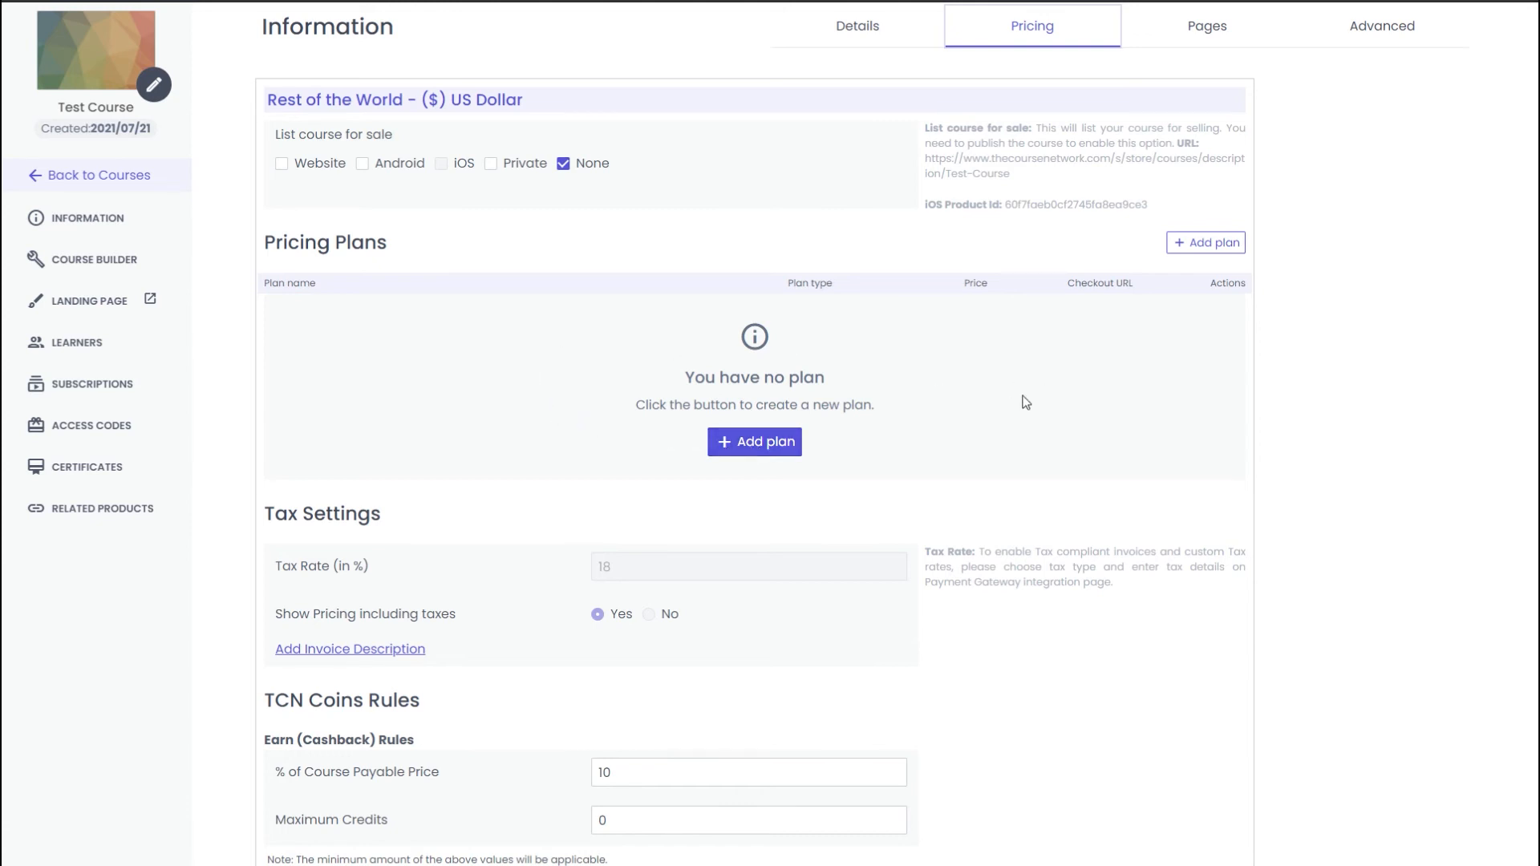
pyautogui.scroll(-3, 1019, 401)
pyautogui.scroll(-3, 999, 404)
pyautogui.scroll(5, 484, 519)
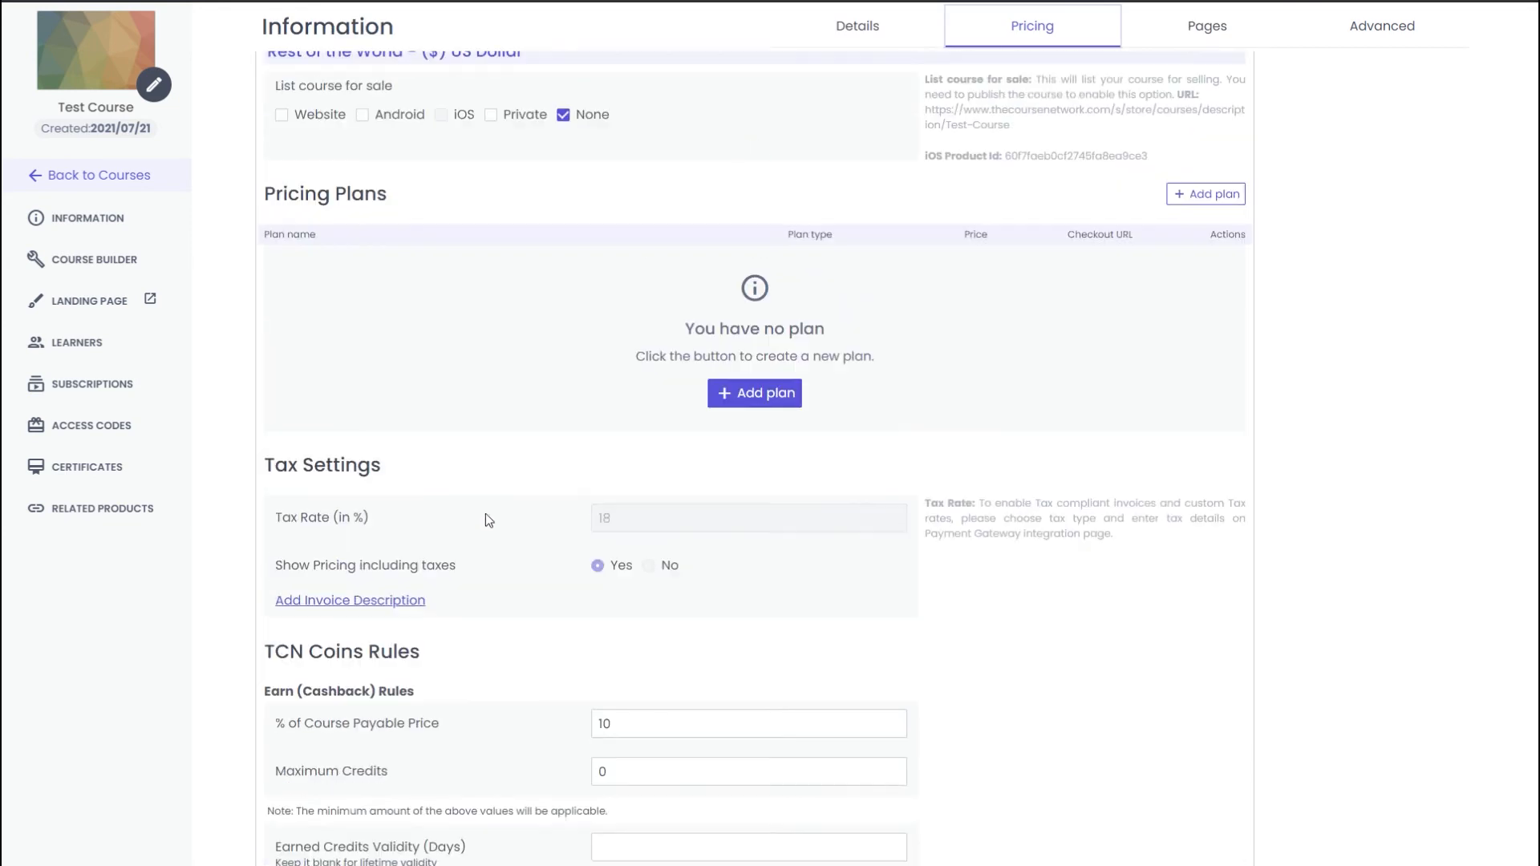
pyautogui.scroll(-12, 348, 403)
pyautogui.scroll(-5, 440, 553)
pyautogui.scroll(13, 510, 540)
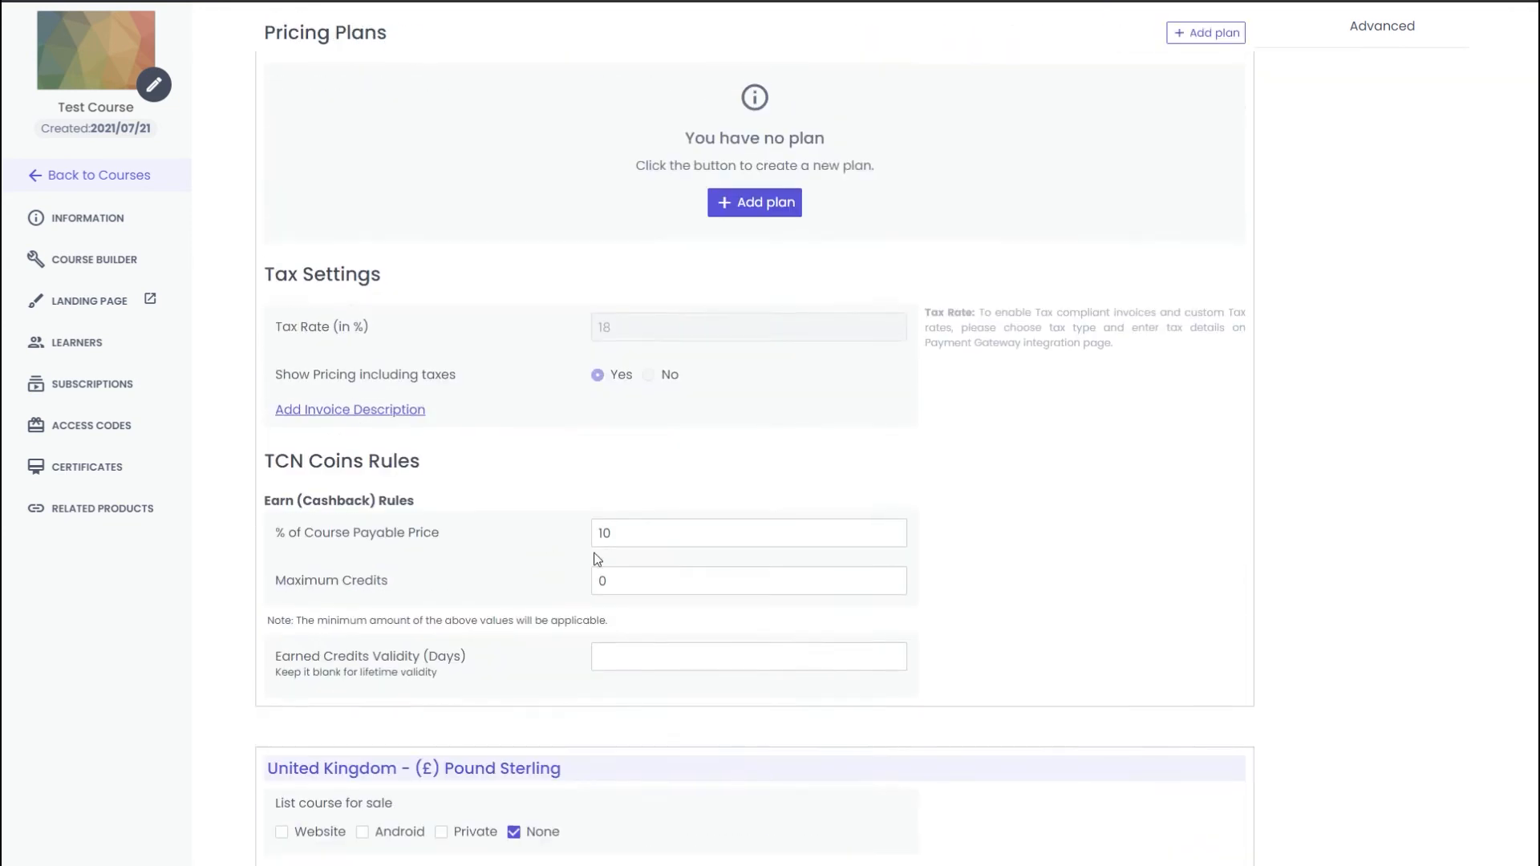
pyautogui.scroll(3, 596, 559)
# - Start adding a Rest of the World pricing plan and inspect the One time payment and Recurring subscription options
pyautogui.click(755, 441)
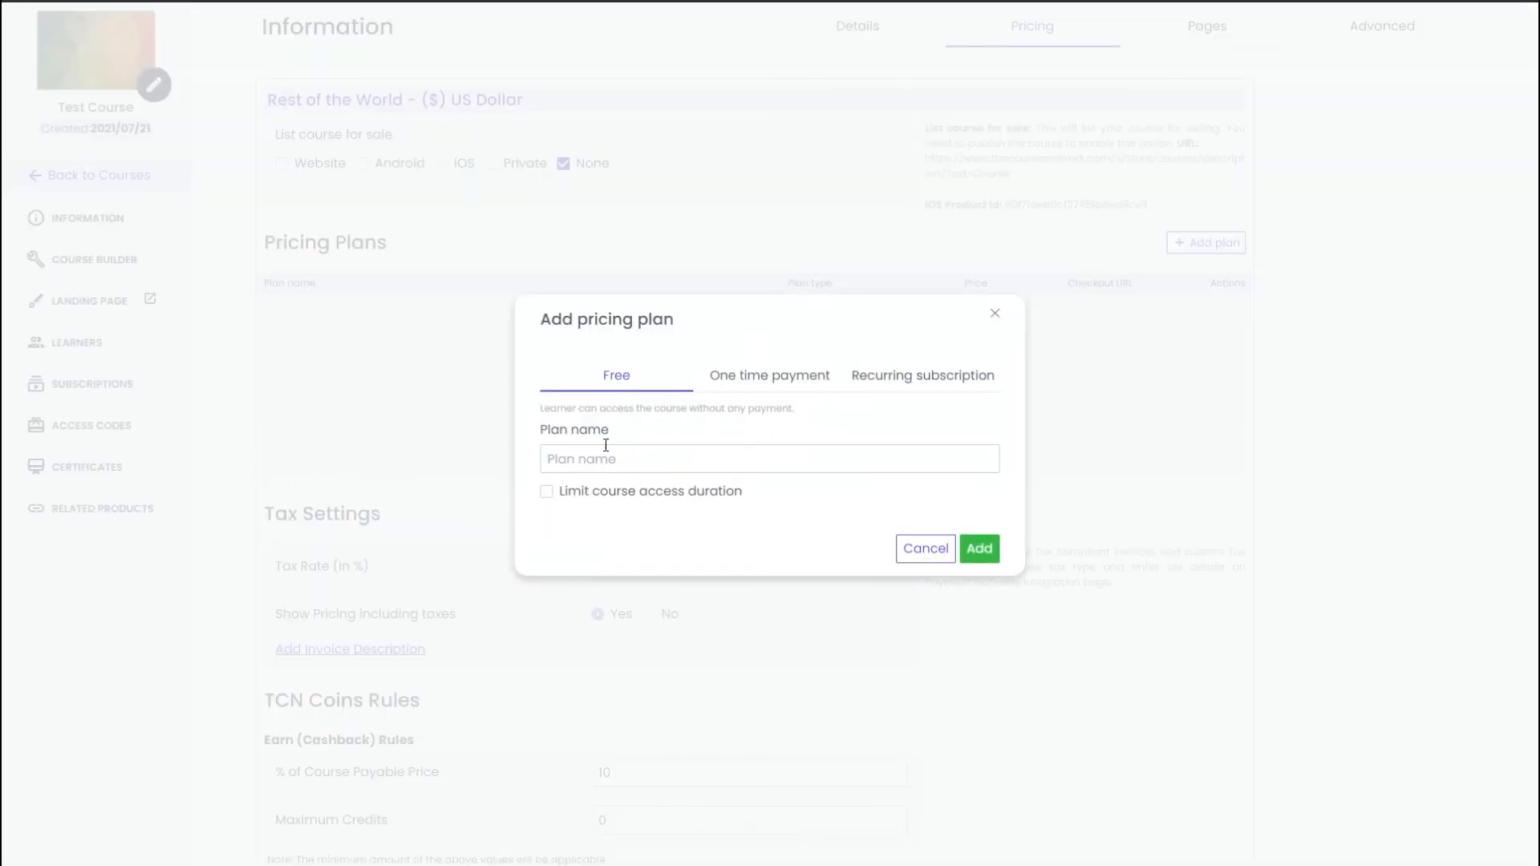
pyautogui.click(756, 383)
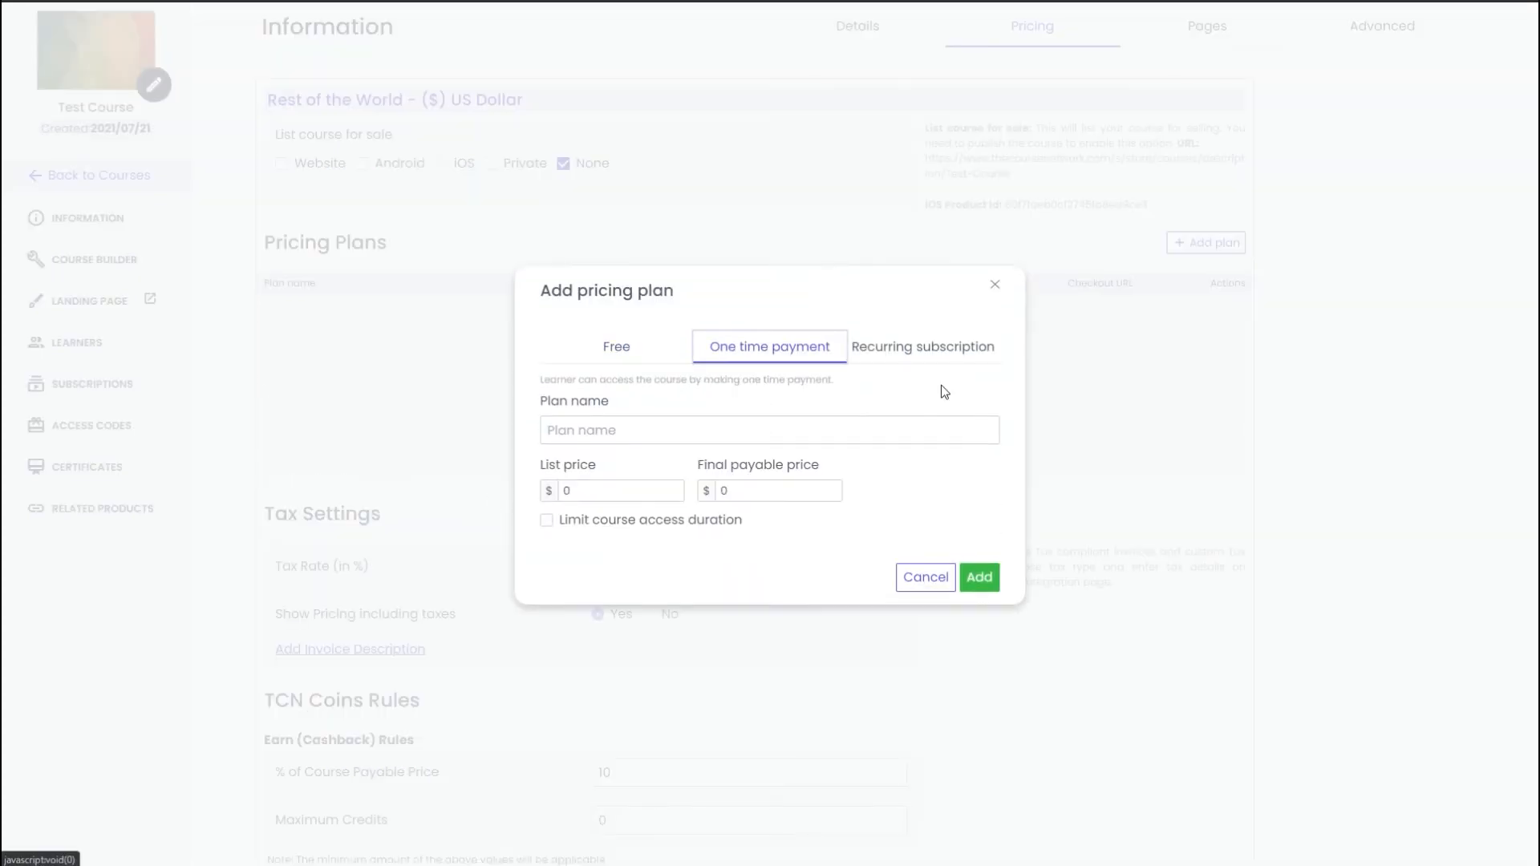
pyautogui.click(907, 347)
pyautogui.click(776, 392)
pyautogui.click(628, 490)
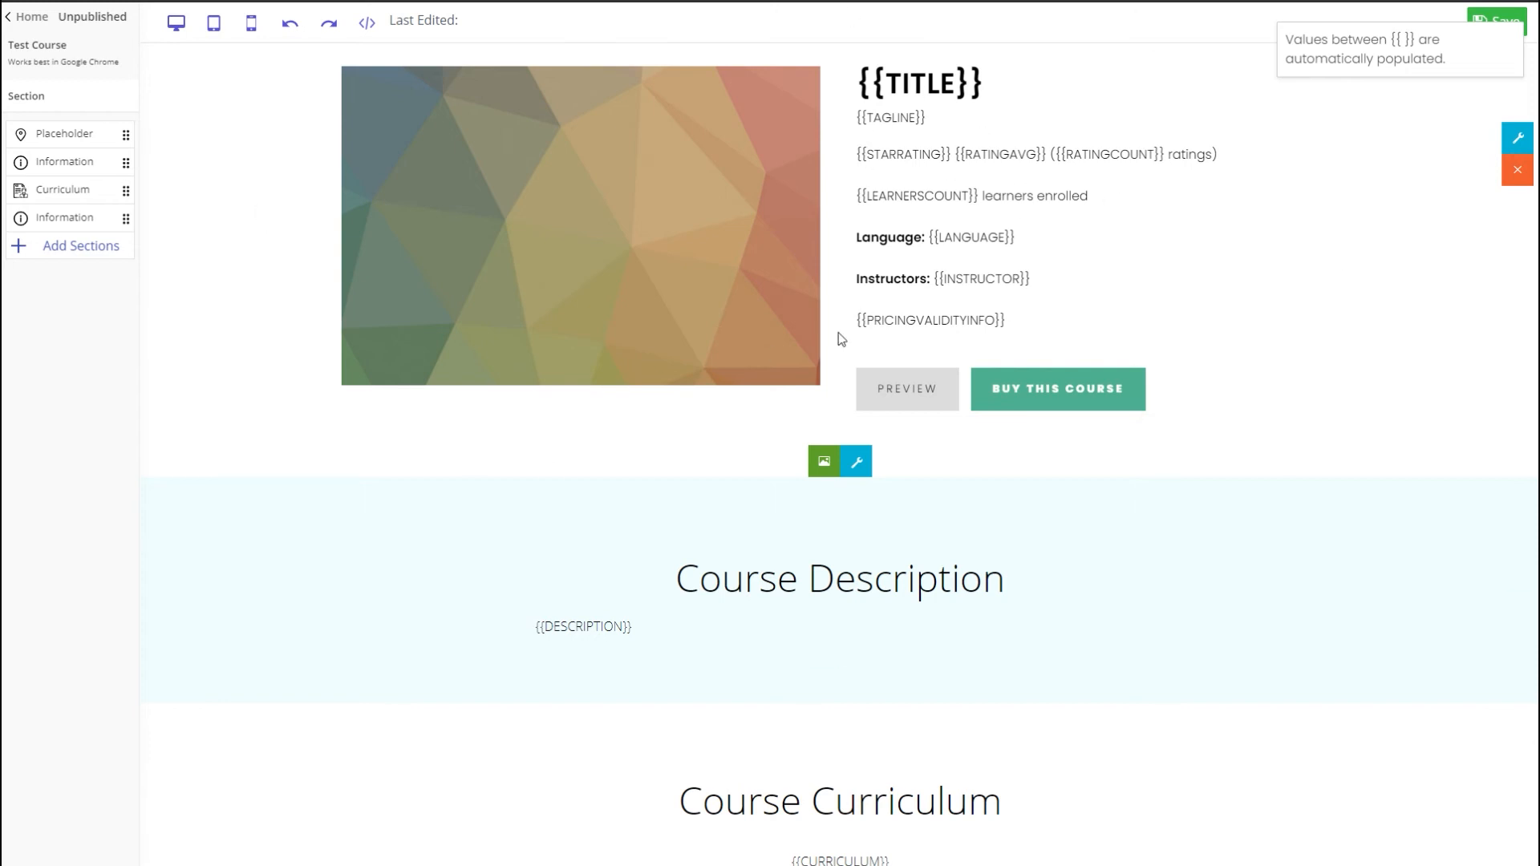
# - Review the course landing page template, and look over the website's available themes and the Theme 2 page list
pyautogui.scroll(-1, 776, 498)
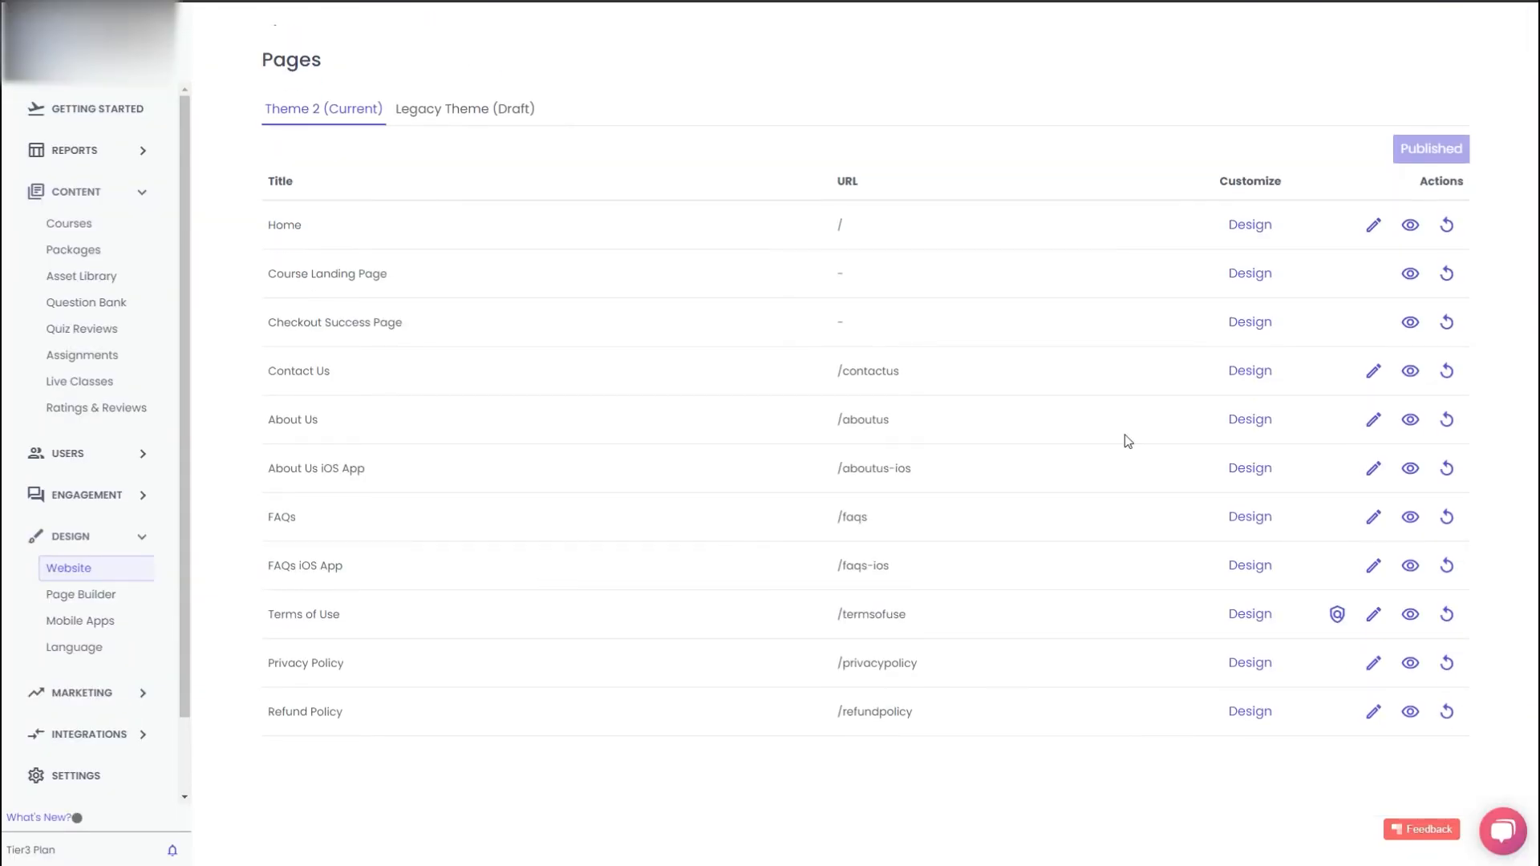
pyautogui.scroll(5, 685, 412)
pyautogui.scroll(1, 478, 478)
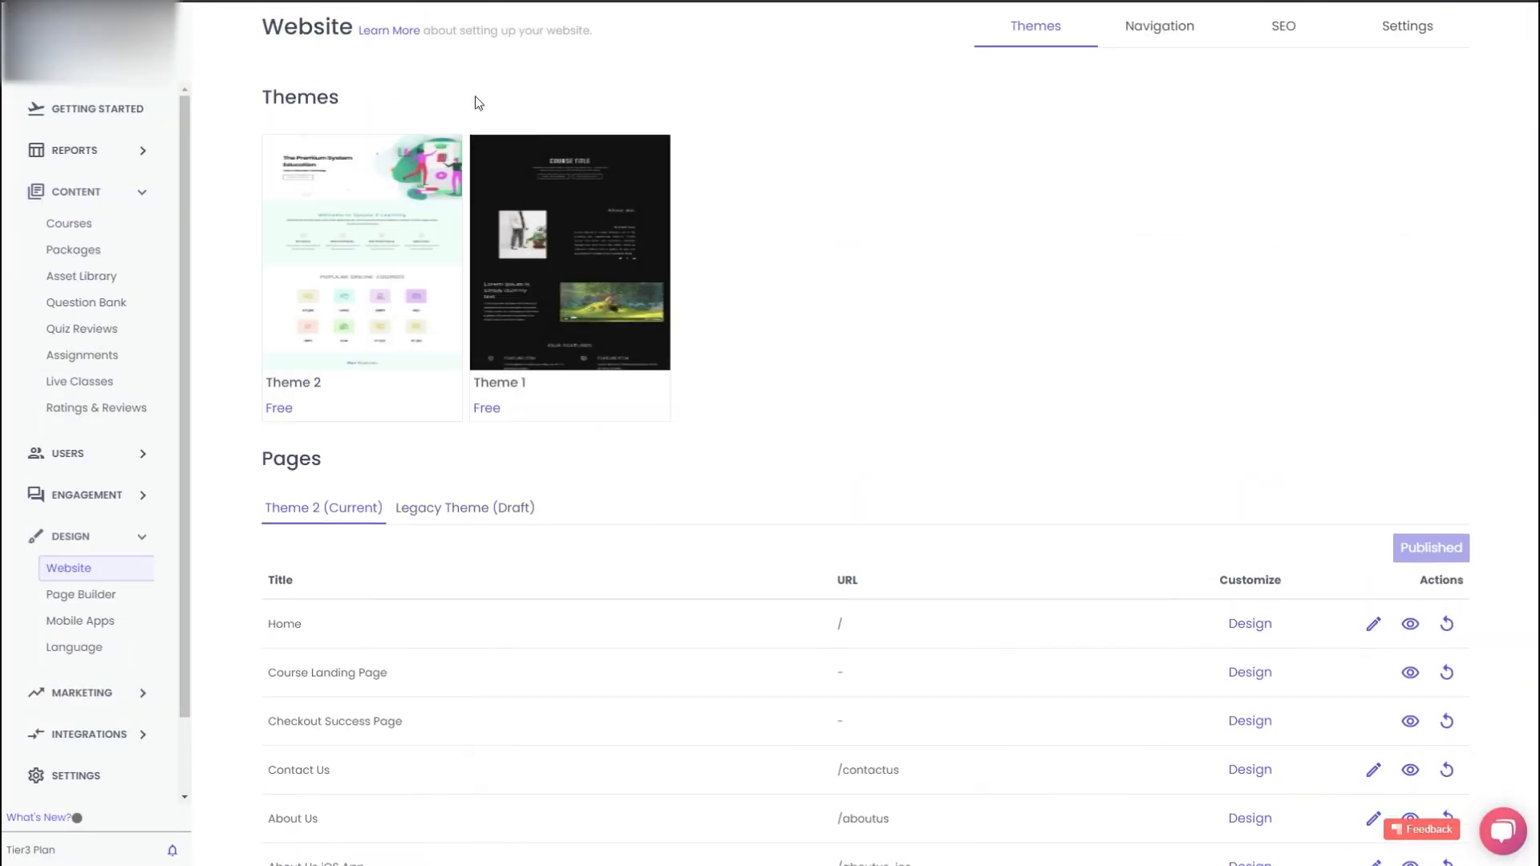
pyautogui.moveTo(580, 416)
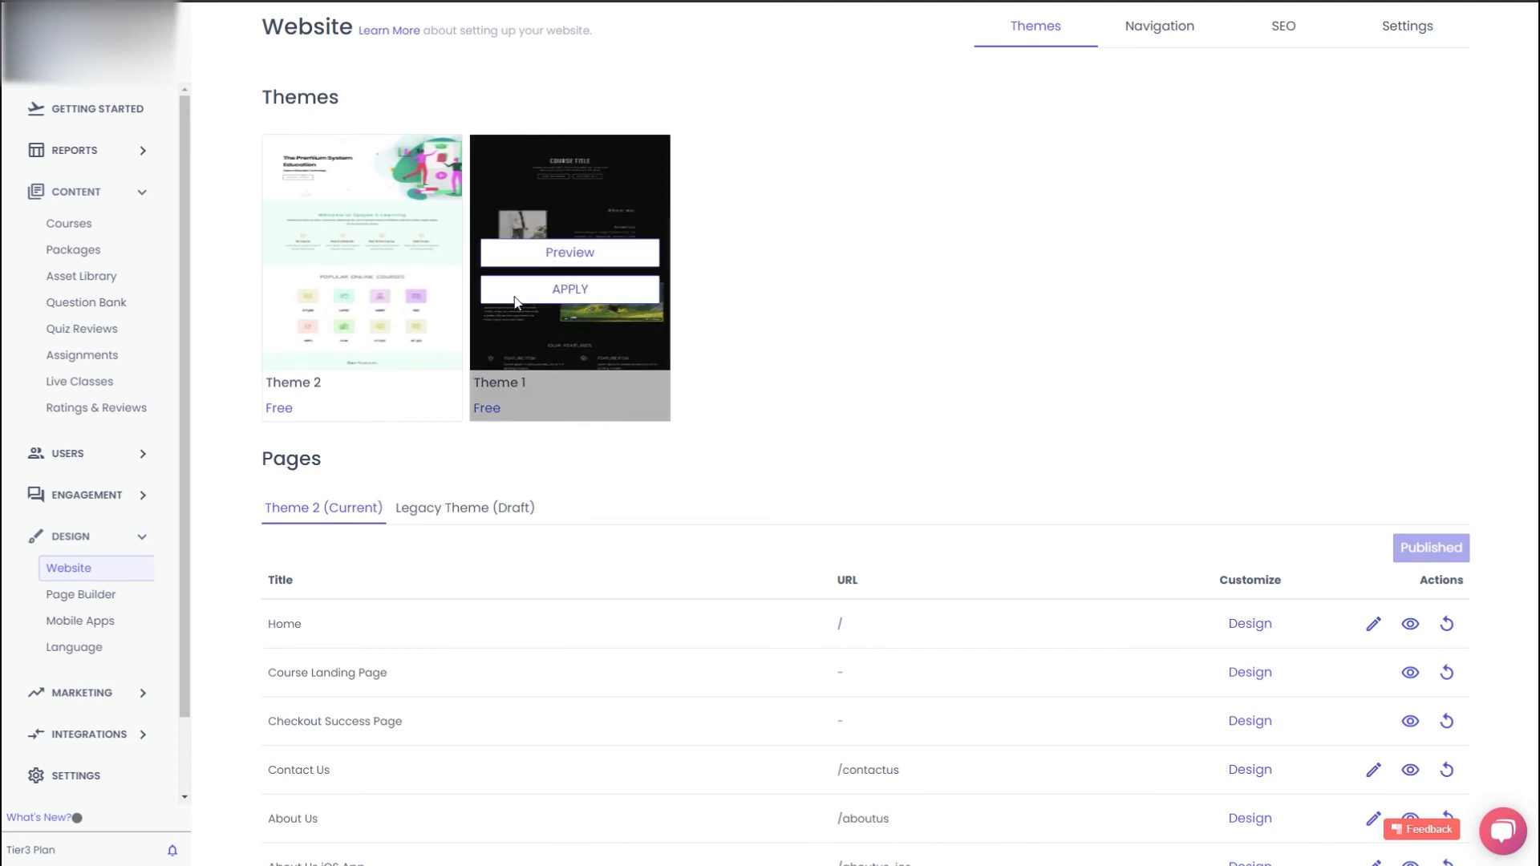
pyautogui.scroll(-4, 379, 313)
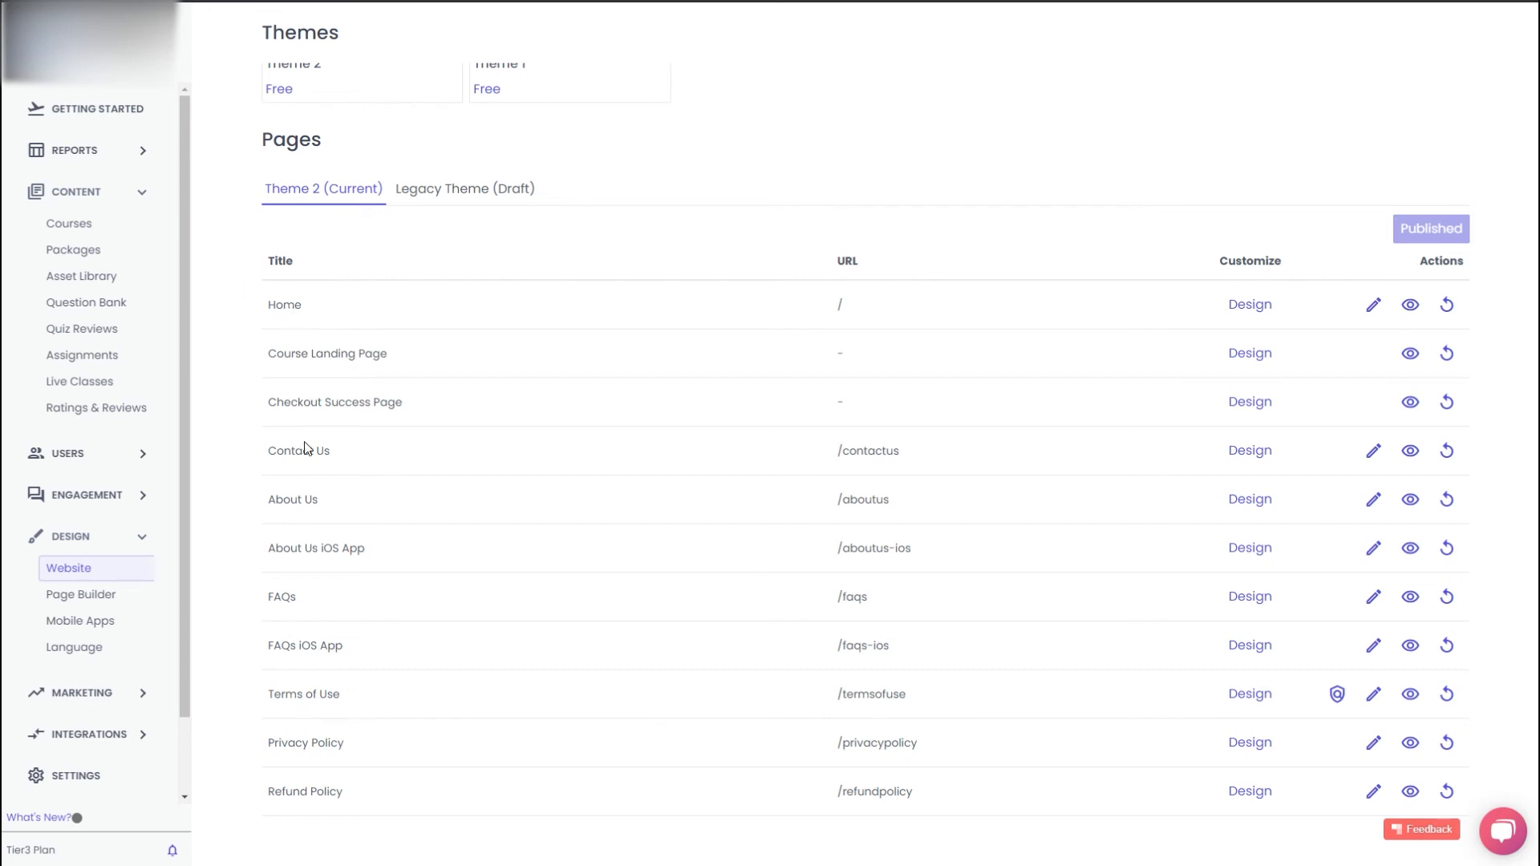
pyautogui.scroll(-1, 323, 579)
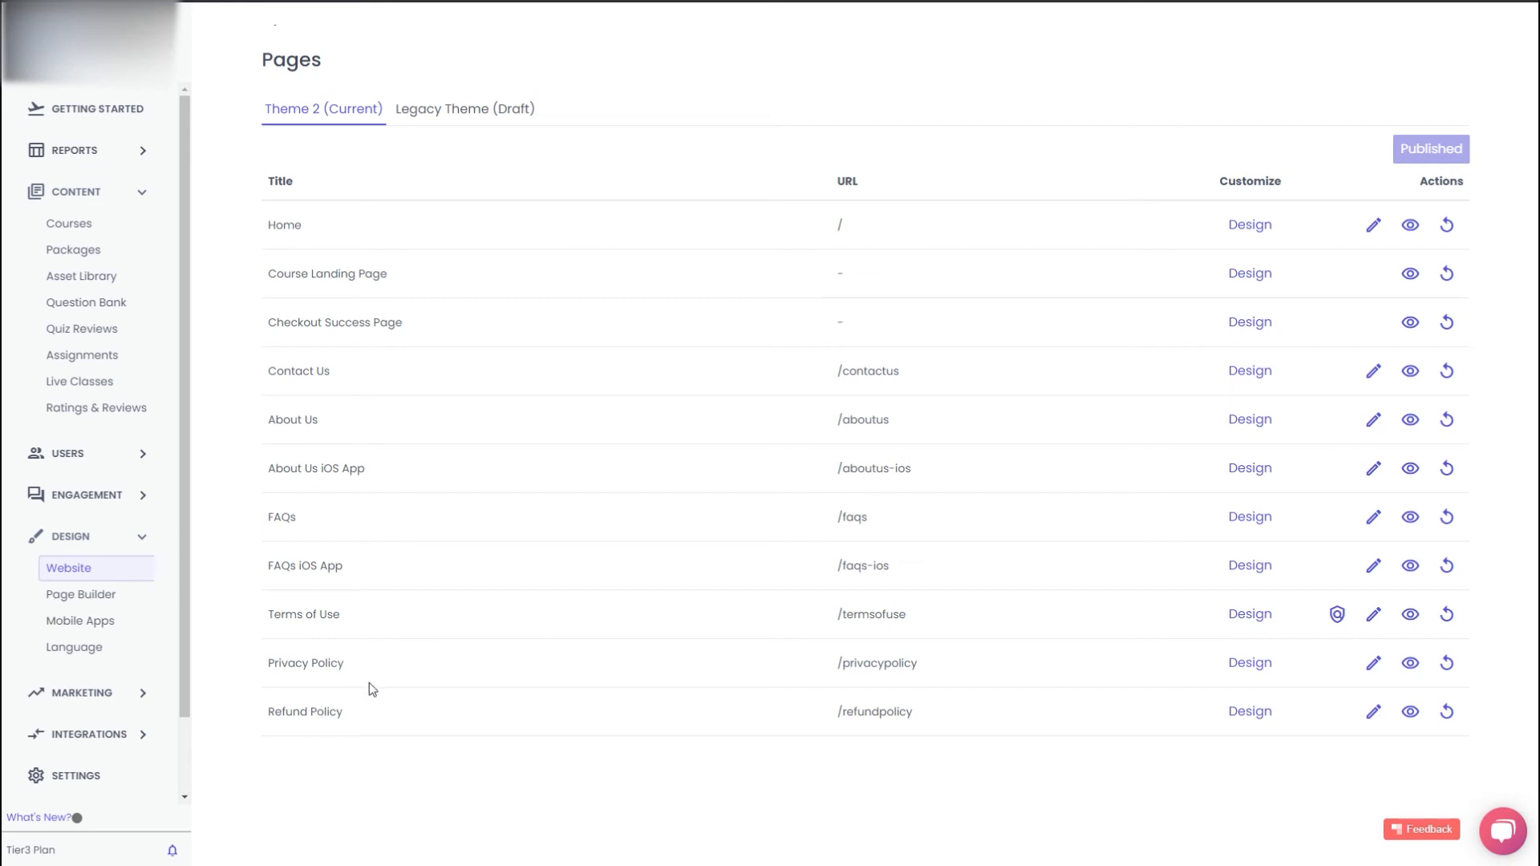
# - Create a page in Page Builder titled "test 2" with the URL "test2", including the website header and footer
pyautogui.click(80, 594)
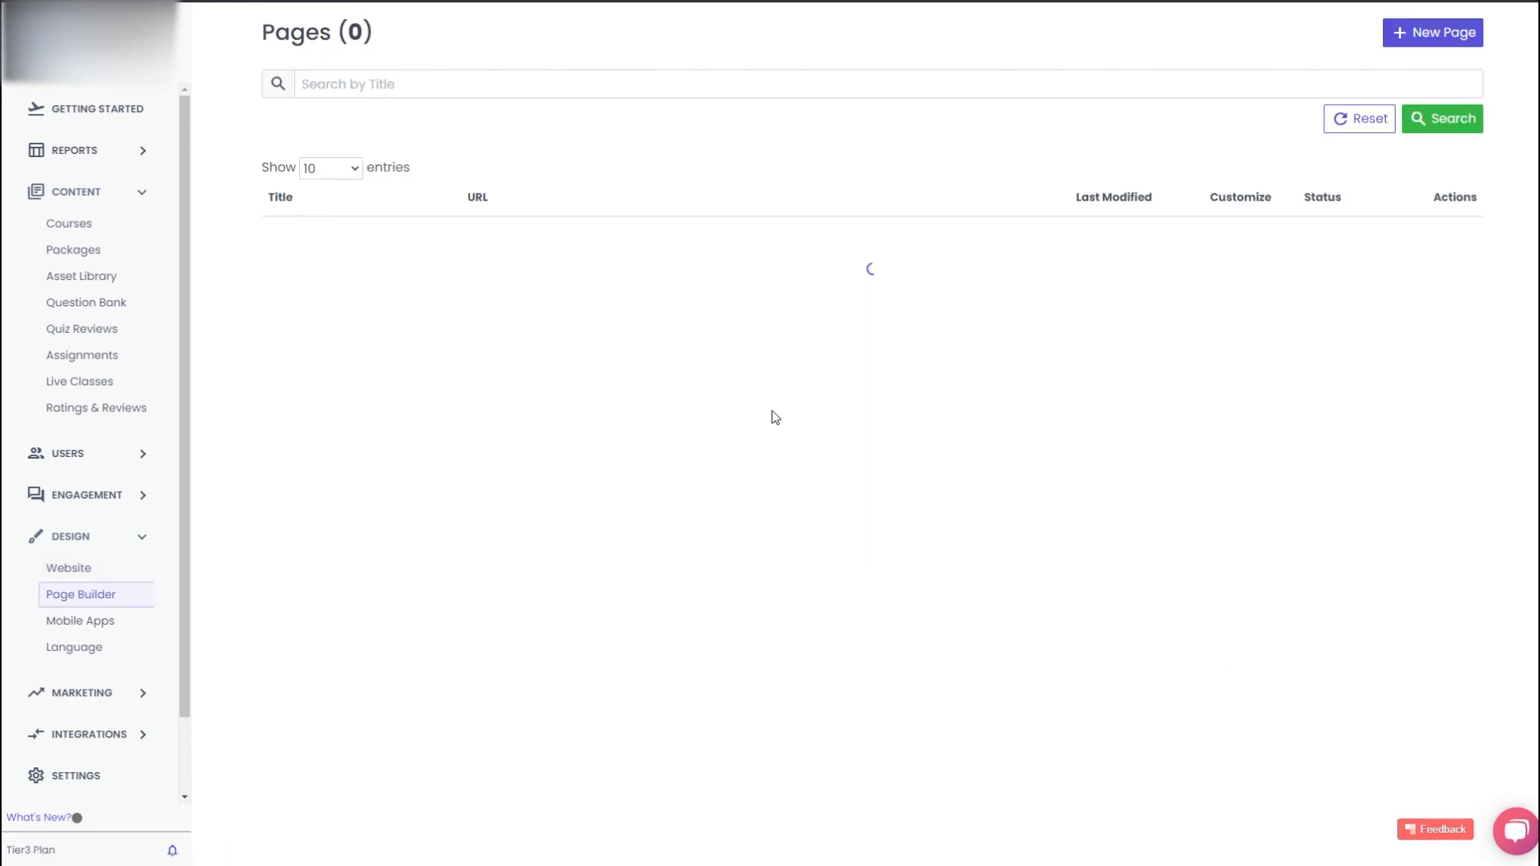
pyautogui.click(1431, 34)
pyautogui.write('test 2')
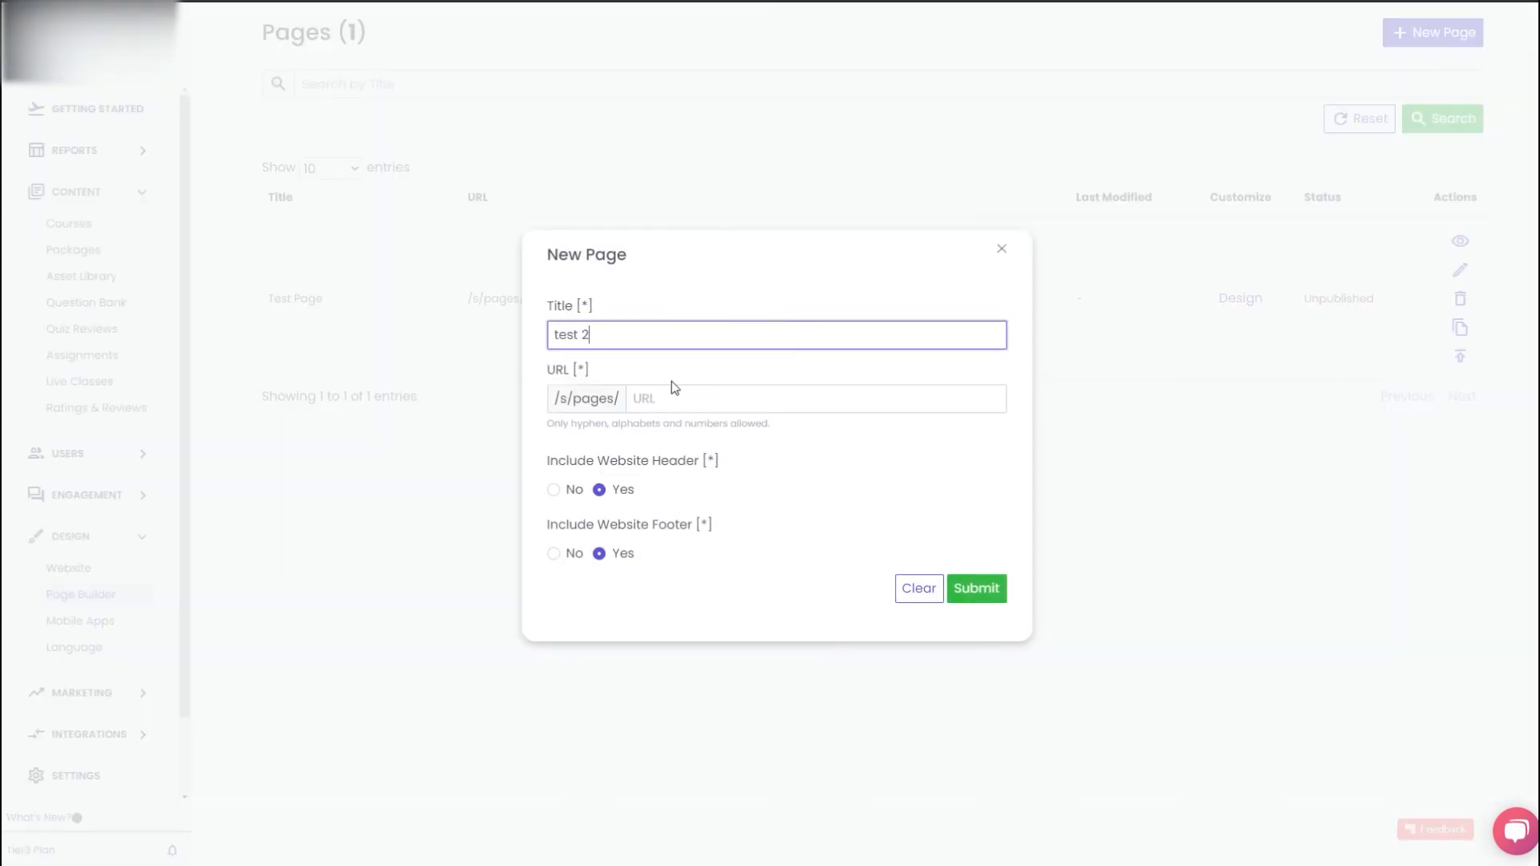
pyautogui.press('Tab')
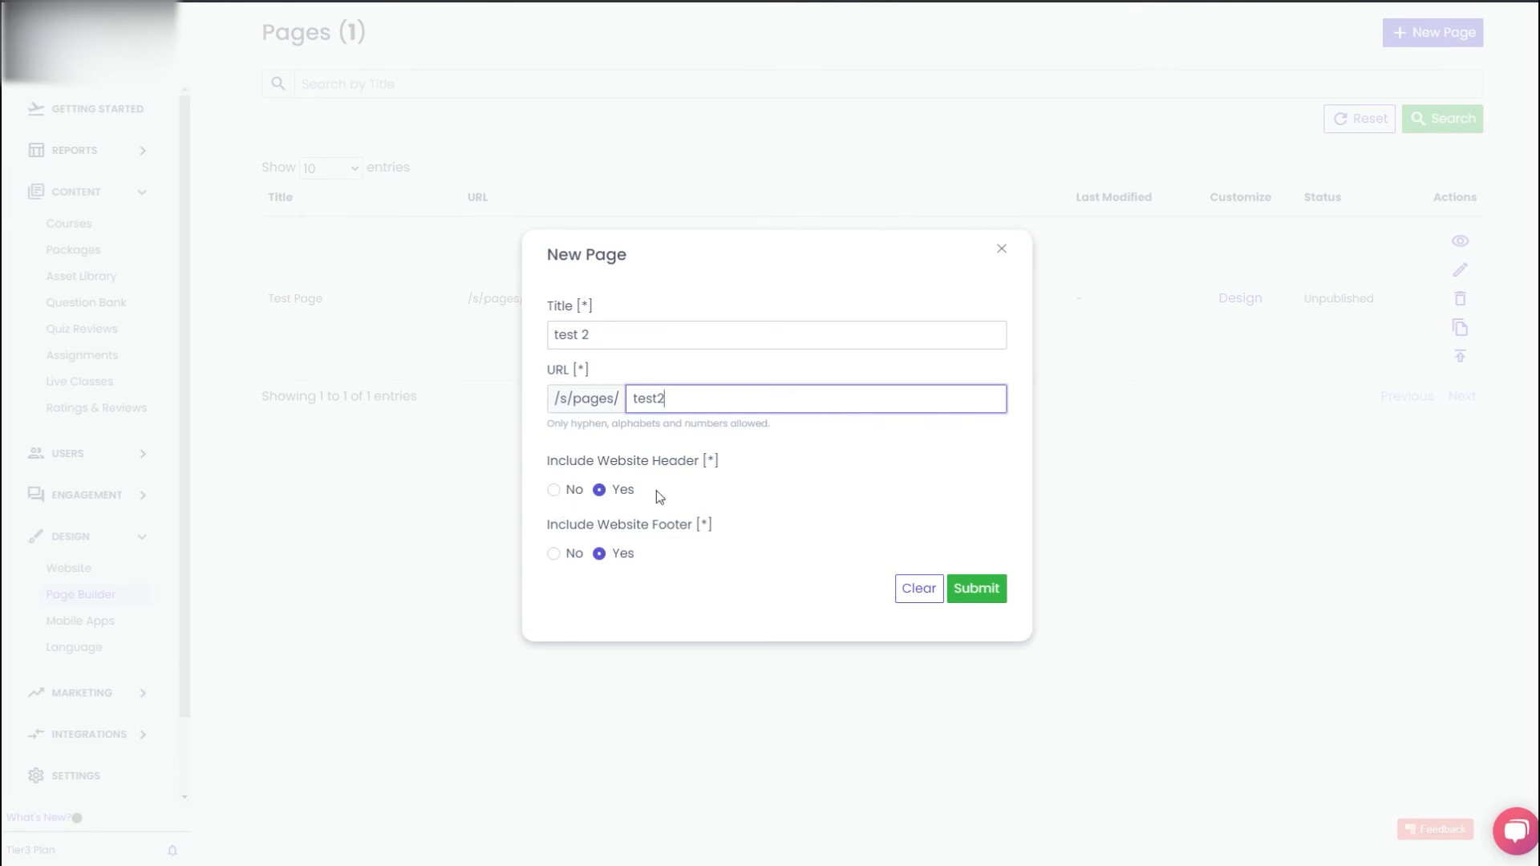
pyautogui.click(980, 597)
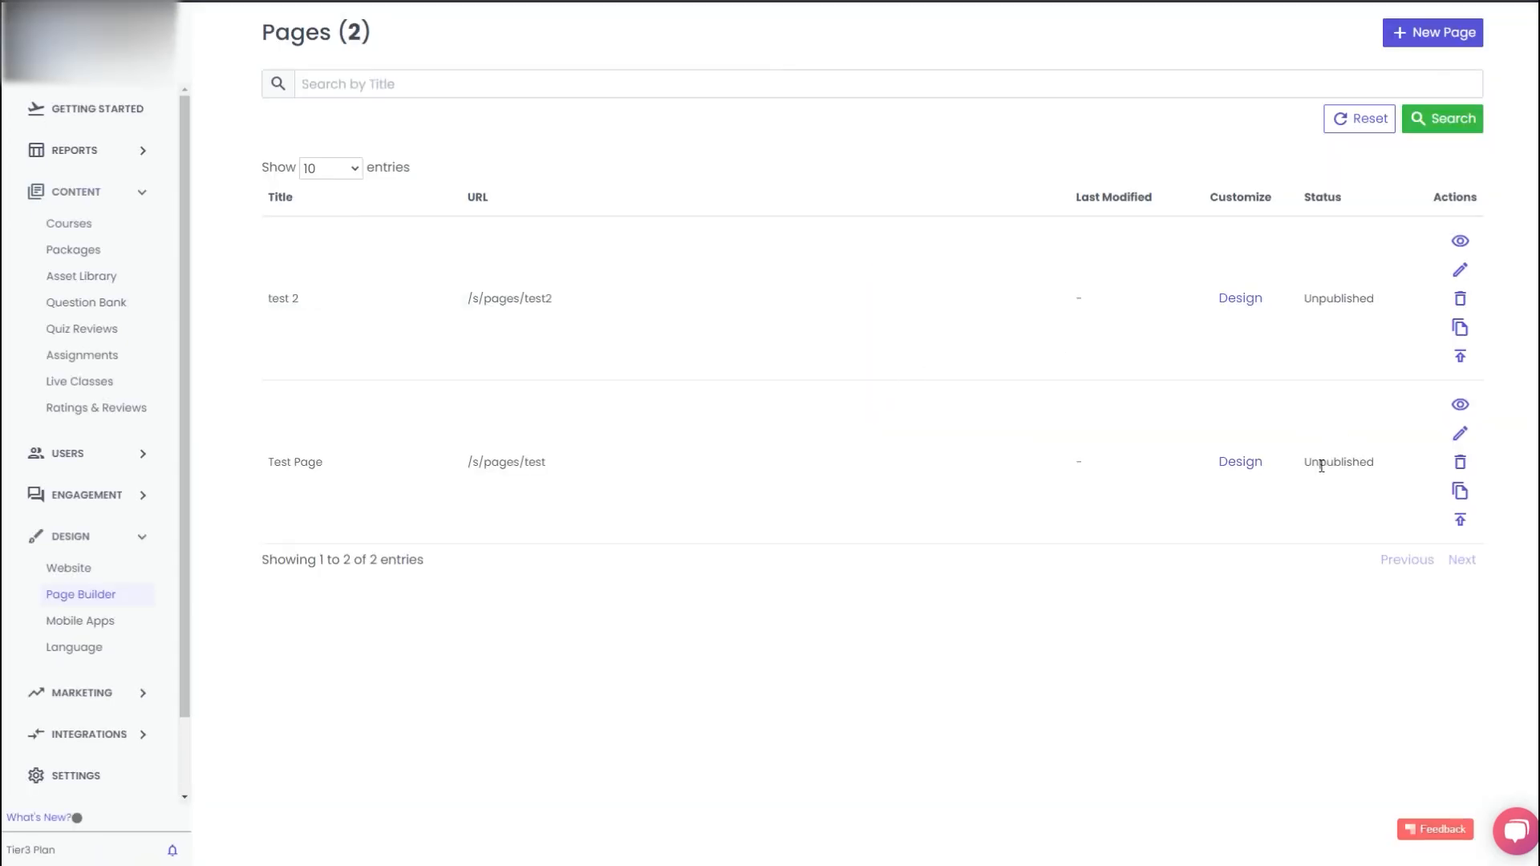
# - Open the design of Test Page and look through its existing sections down to the footer
pyautogui.click(1255, 465)
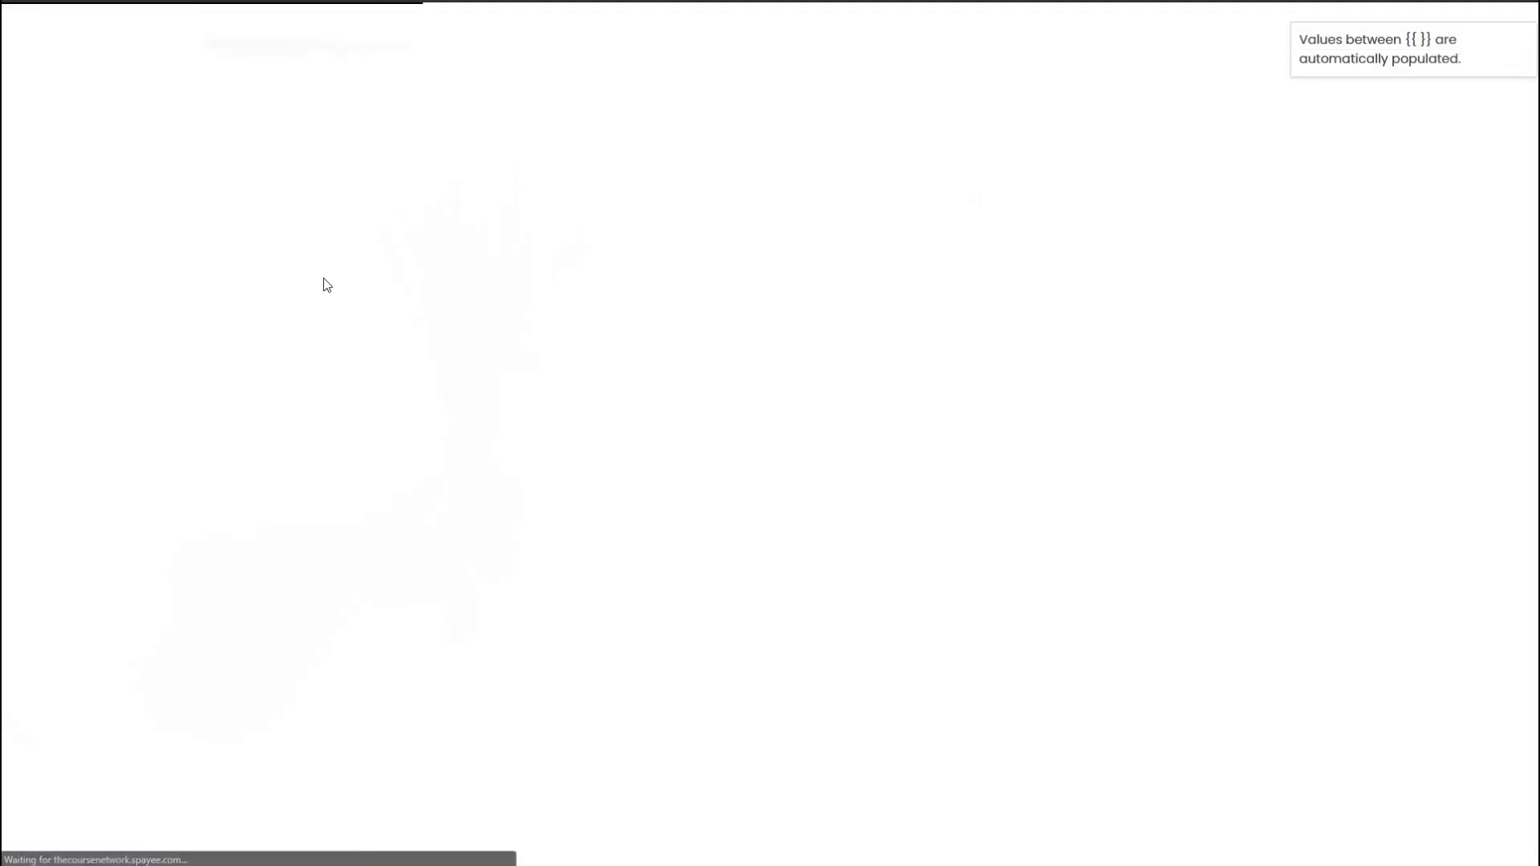
pyautogui.scroll(-10, 565, 289)
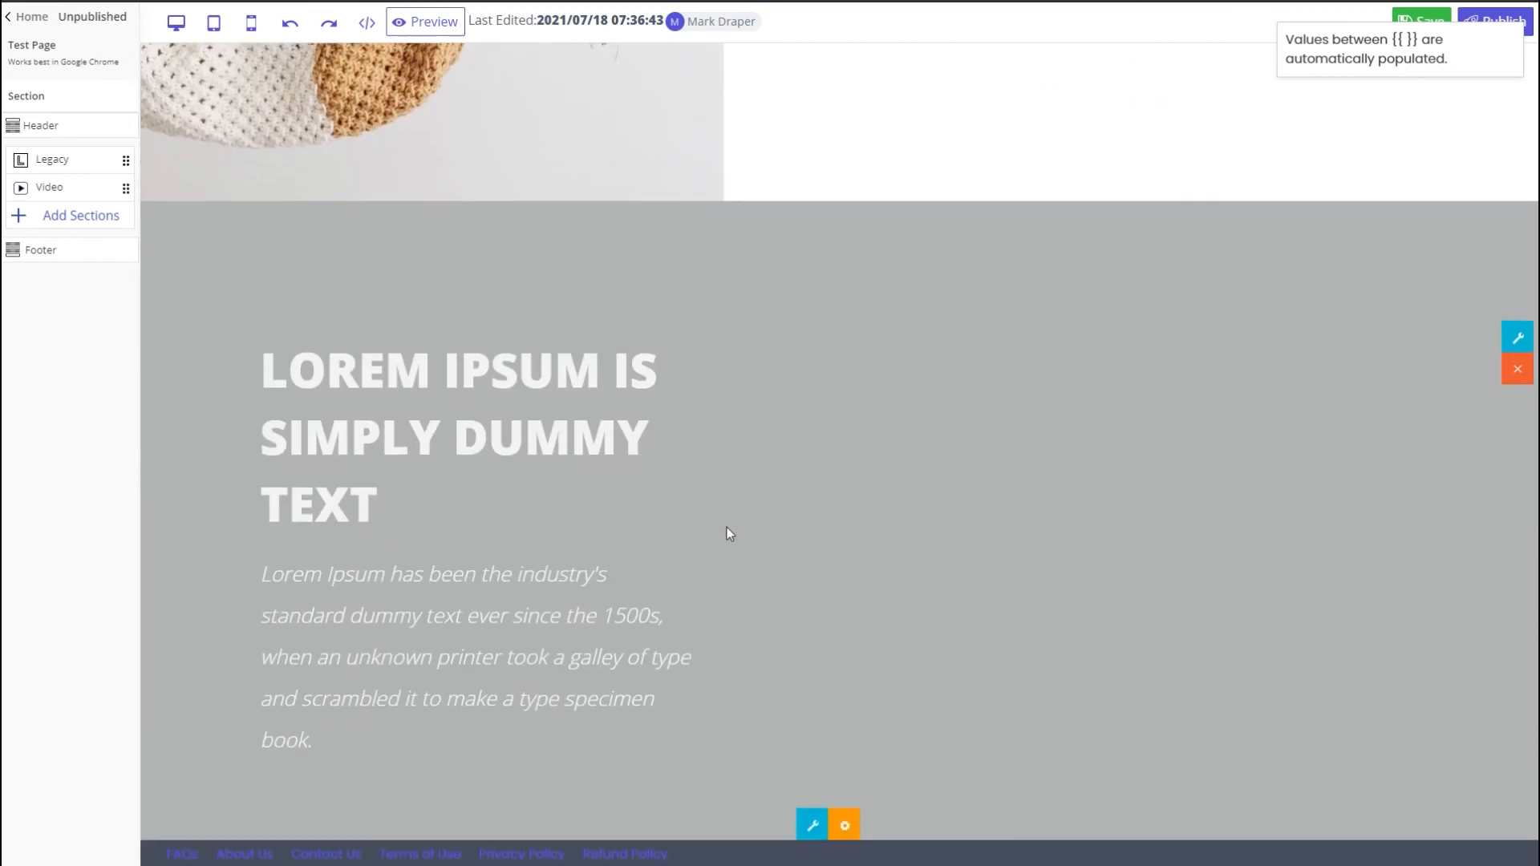
pyautogui.scroll(-1, 729, 521)
pyautogui.scroll(5, 1081, 590)
# - Add the Basic half-and-half section with an image text panel beside a plain text panel, and move it up one place
pyautogui.click(59, 215)
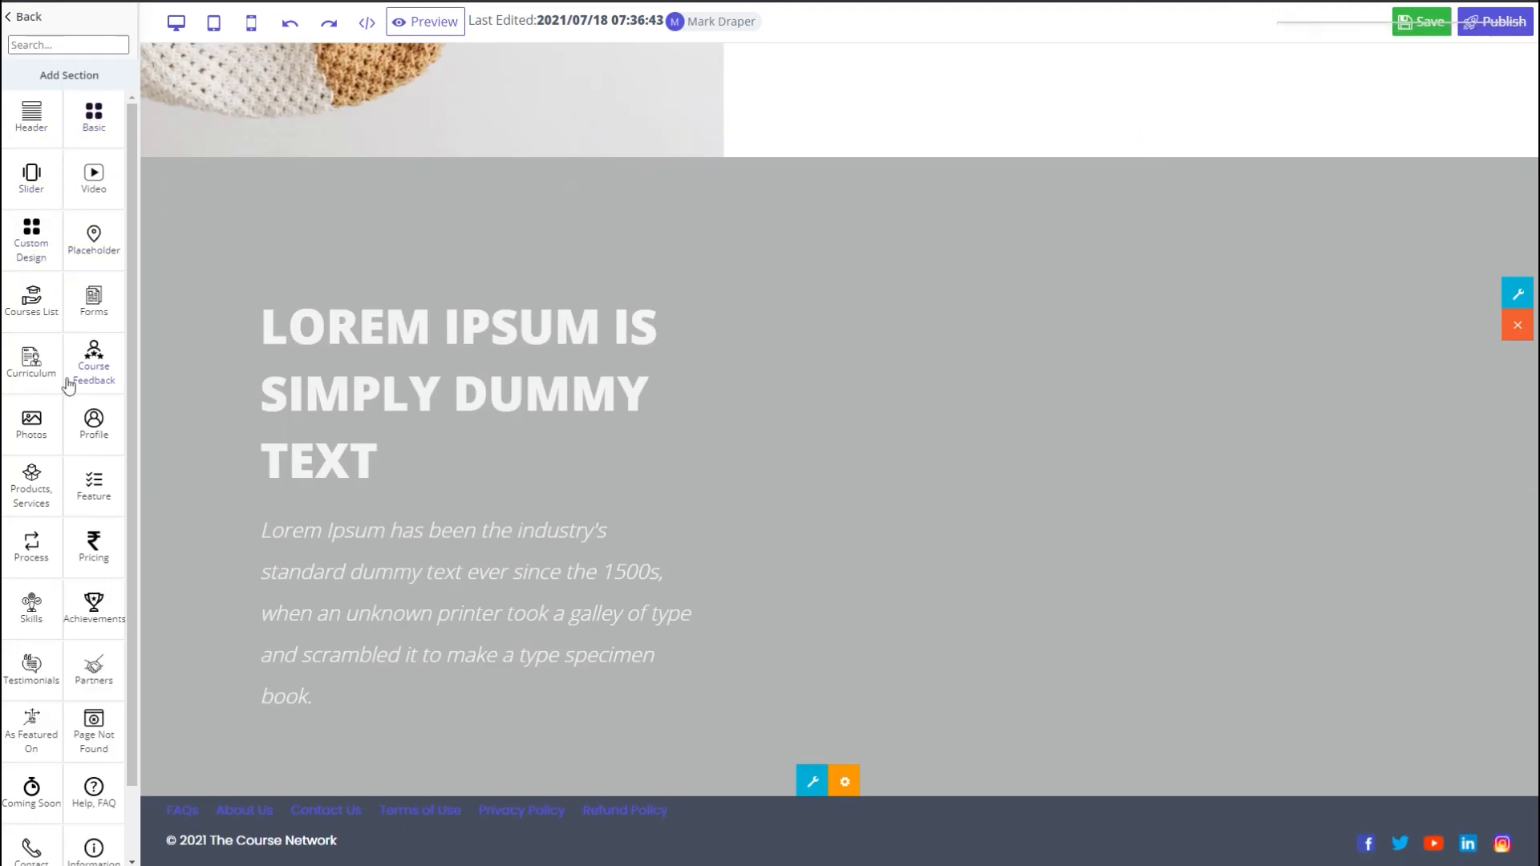
pyautogui.click(100, 130)
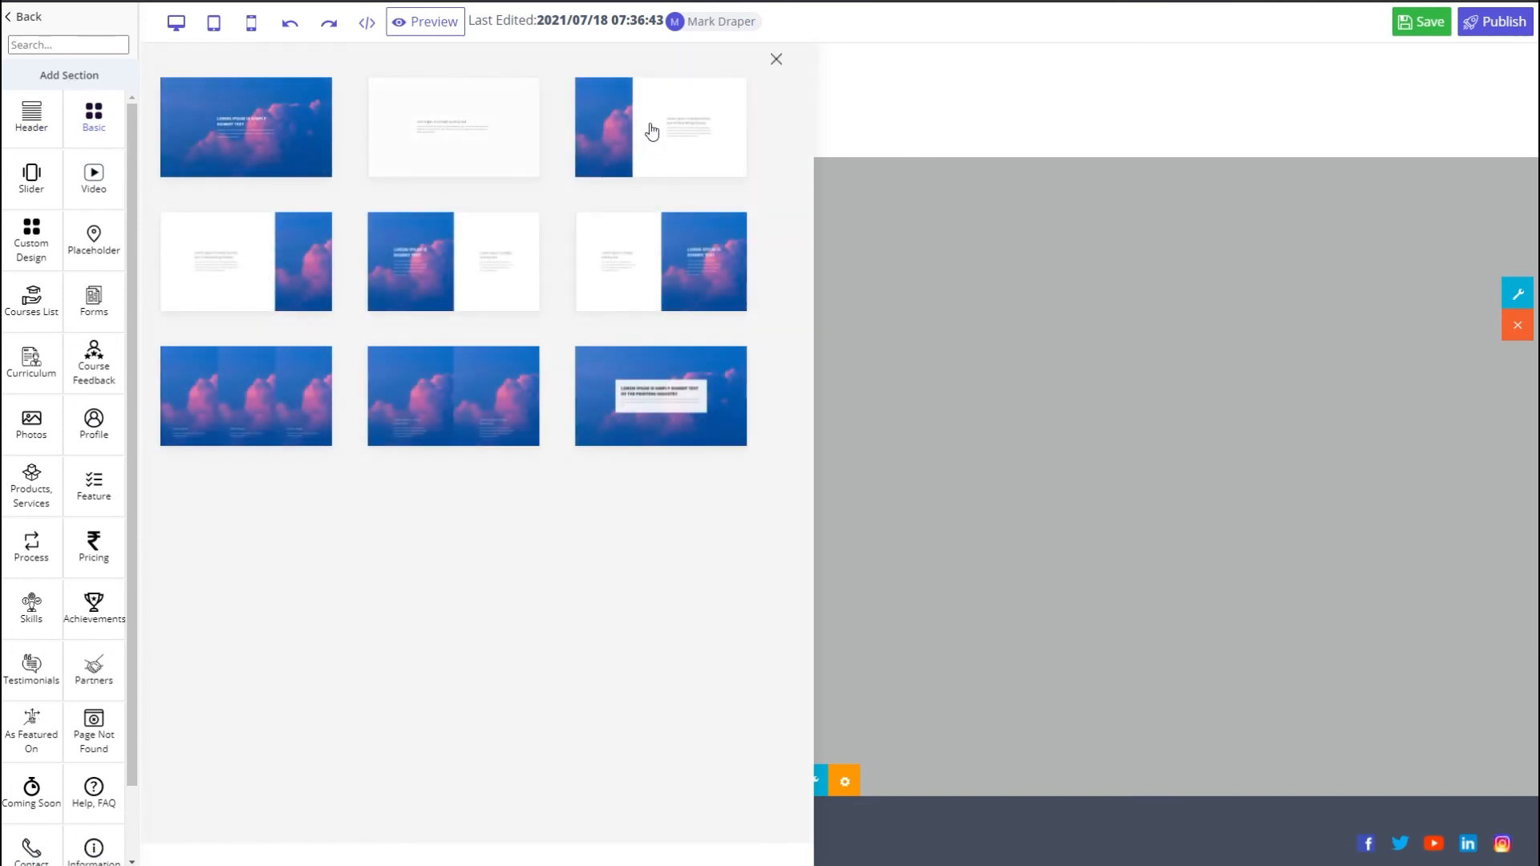
pyautogui.click(422, 277)
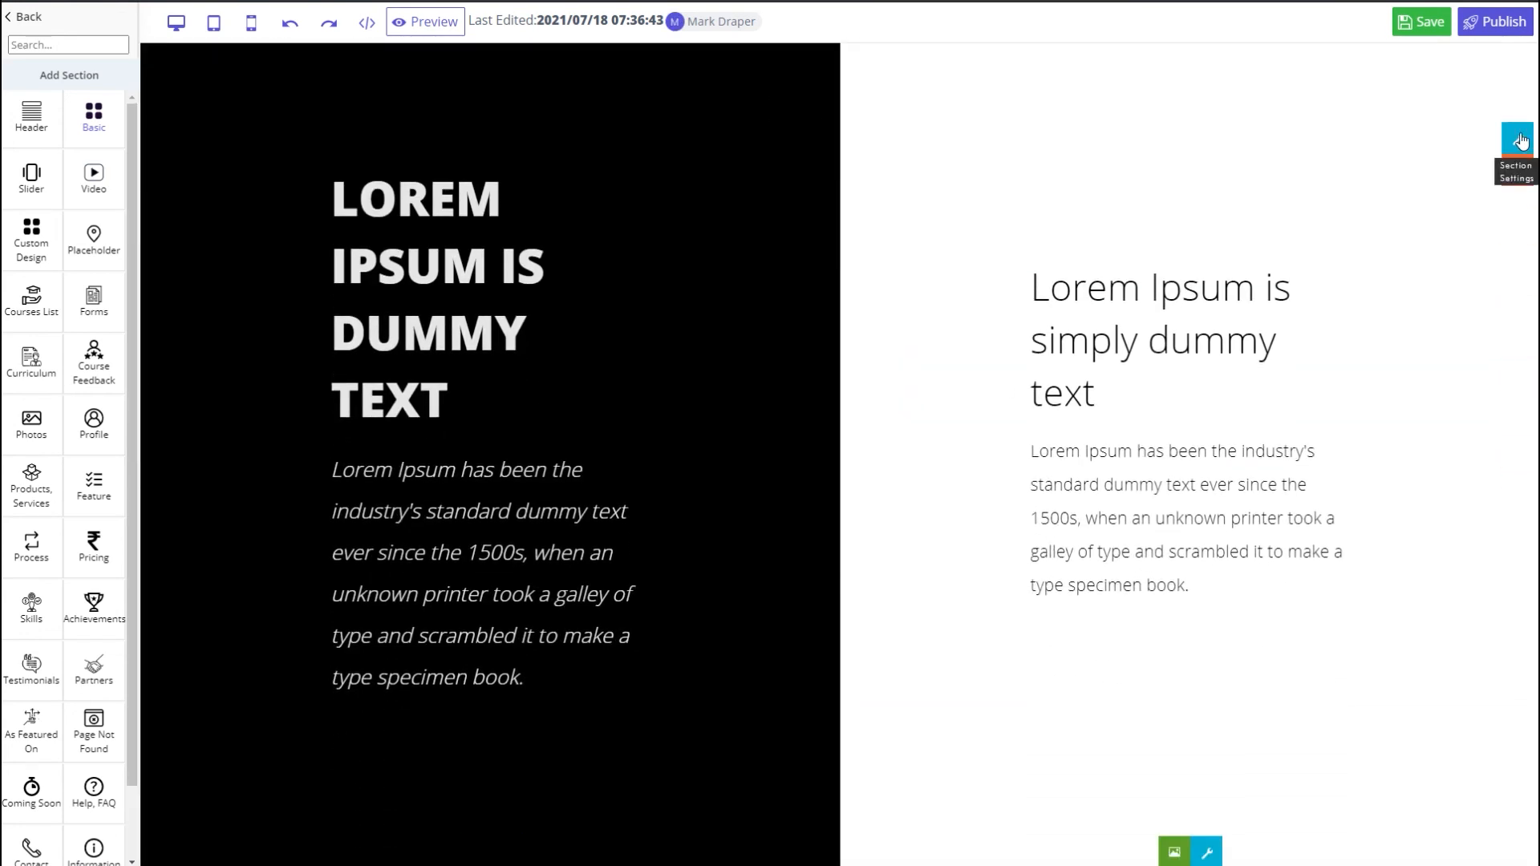
pyautogui.click(1517, 138)
pyautogui.click(709, 371)
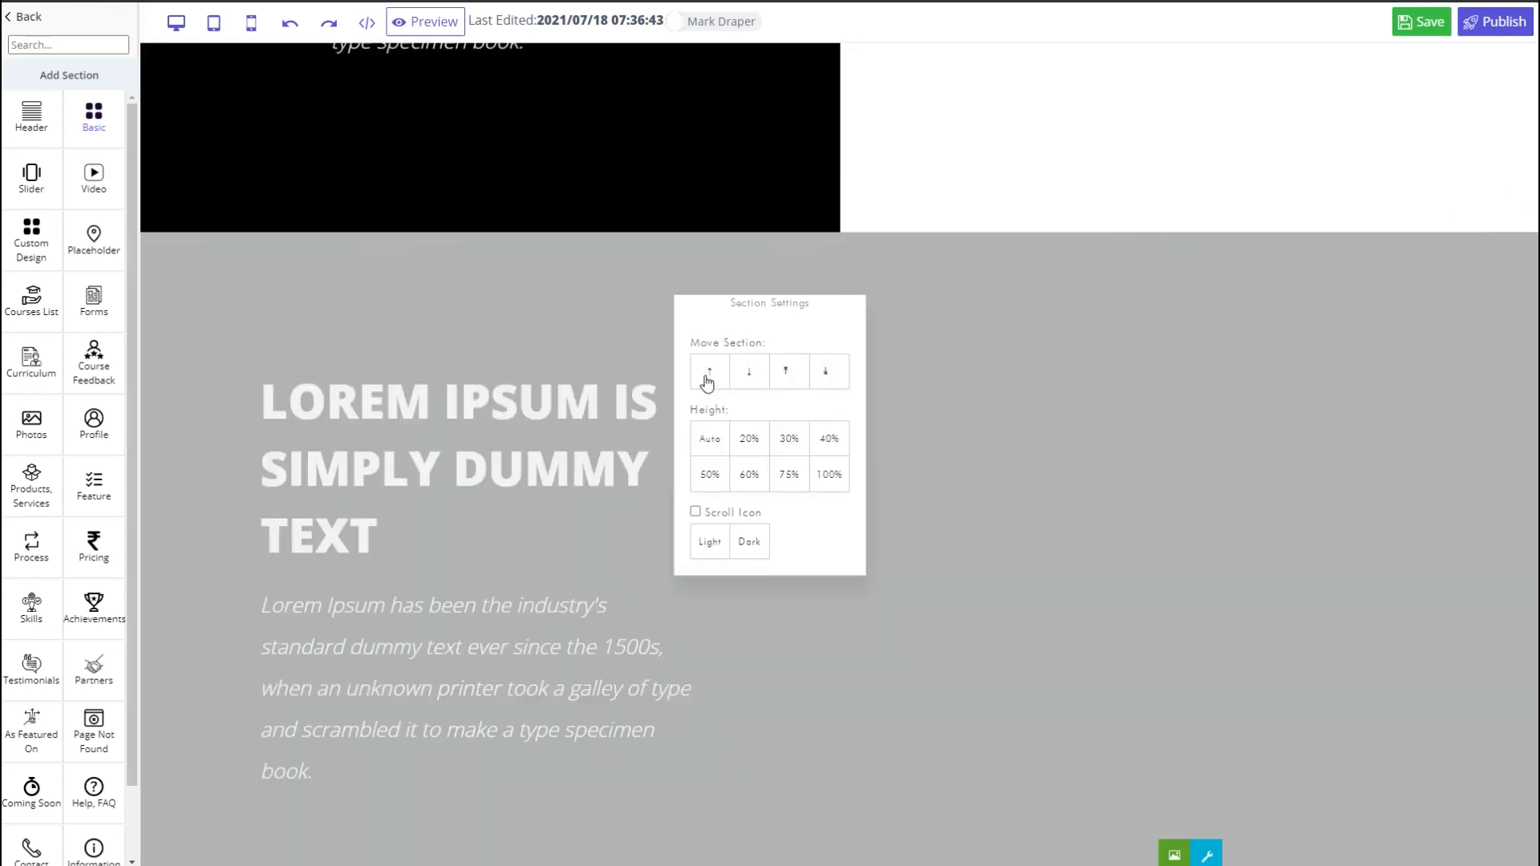
# - Move the half-and-half section down one place and select words in the black panel's paragraph and heading and in the white panel's heading
pyautogui.click(749, 371)
pyautogui.scroll(-5, 889, 407)
pyautogui.doubleClick(374, 593)
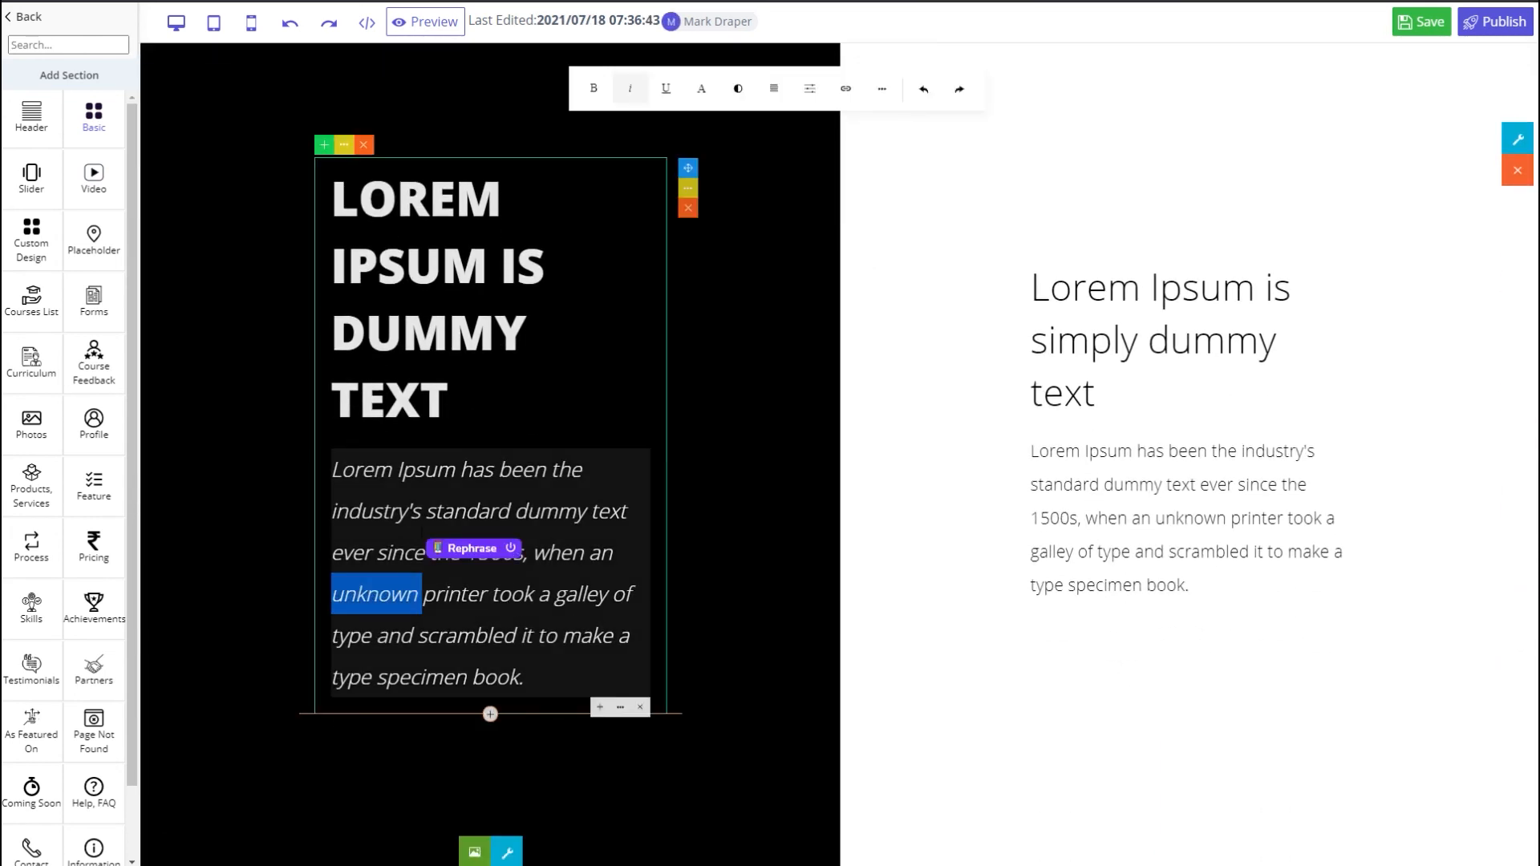
pyautogui.doubleClick(441, 325)
pyautogui.doubleClick(1203, 289)
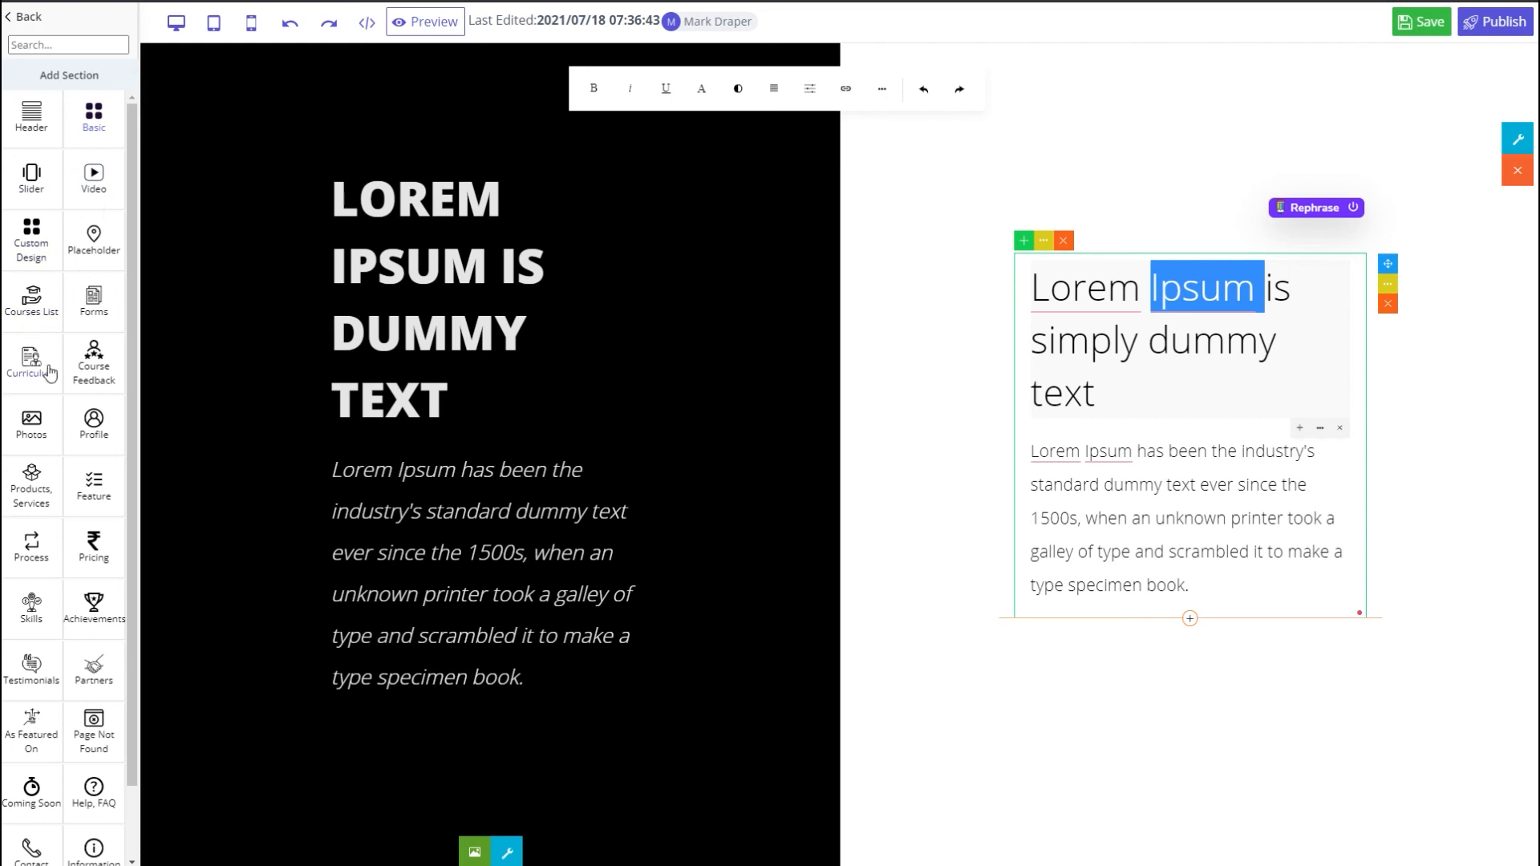
# - Add the Pricing Plans section with Standard, Deluxe and Premium cards above the page footer
pyautogui.scroll(-1, 932, 563)
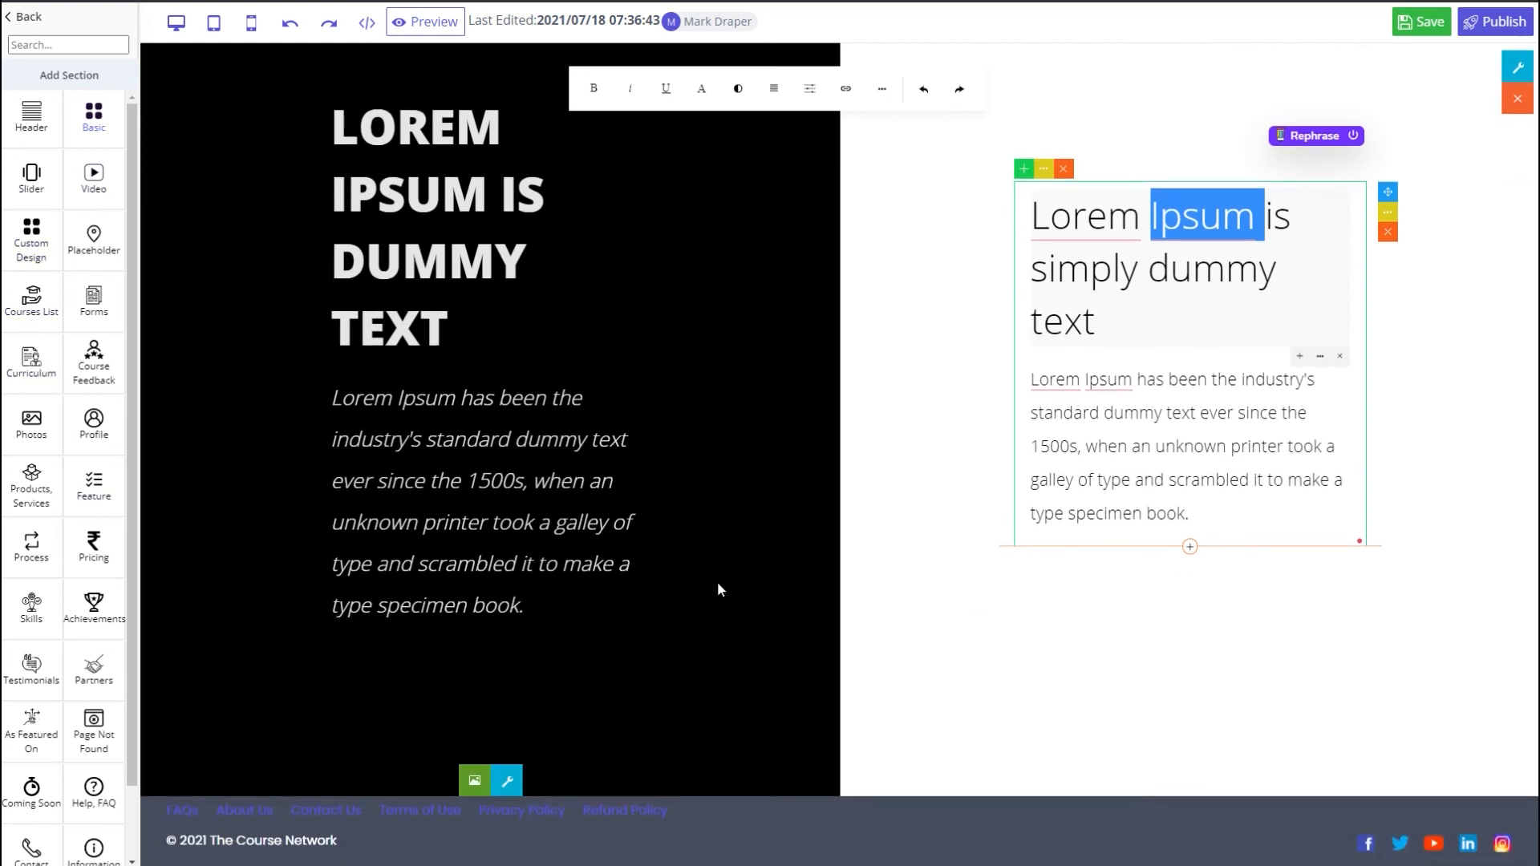
pyautogui.click(94, 546)
pyautogui.click(468, 376)
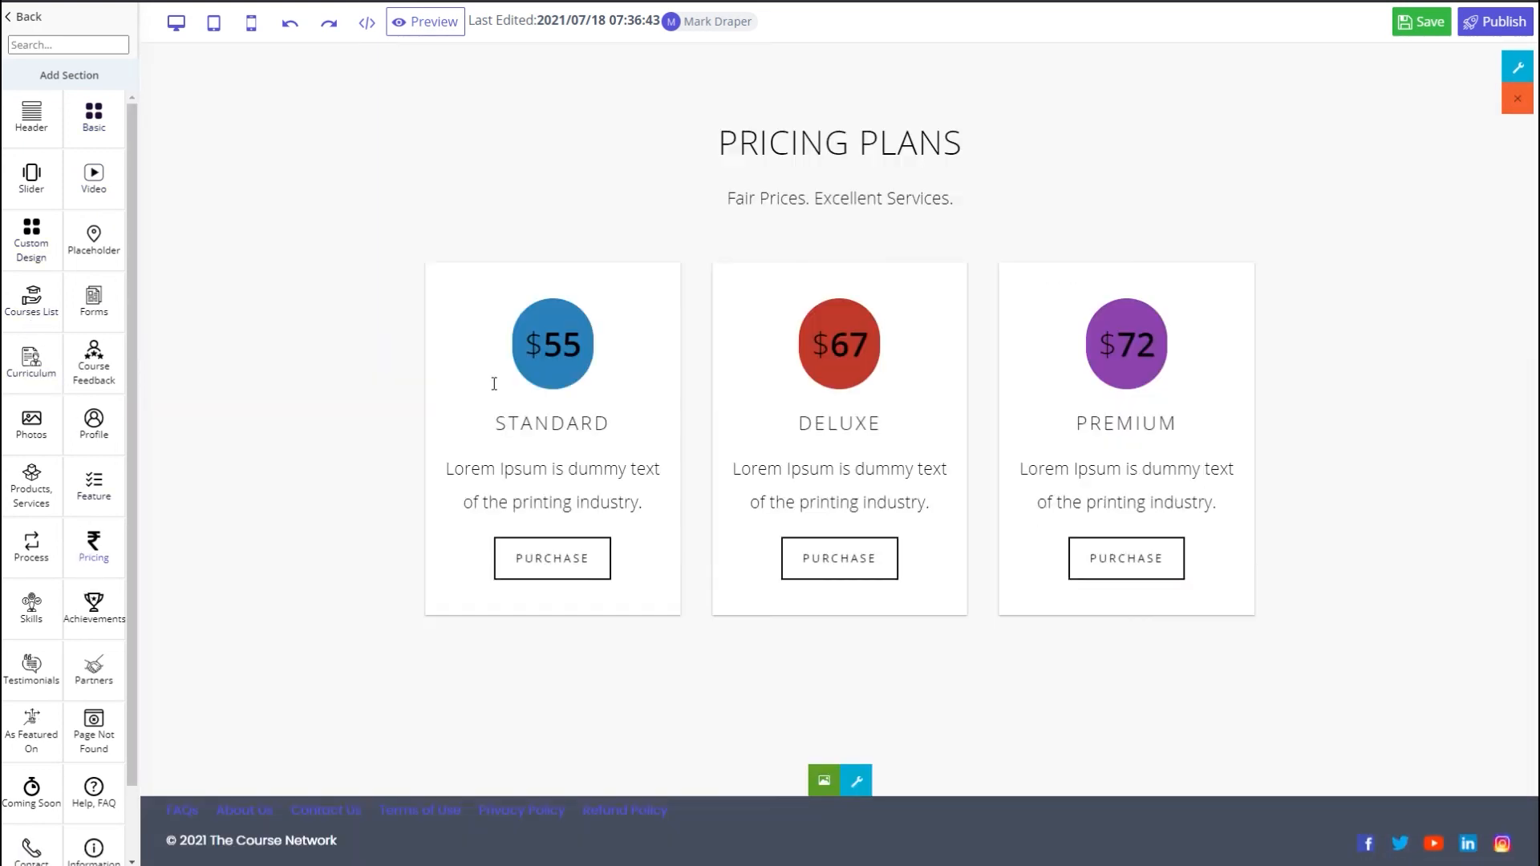
# - Open the page's source code and look through it
pyautogui.click(368, 27)
pyautogui.scroll(-3, 670, 269)
pyautogui.scroll(-10, 670, 269)
pyautogui.scroll(-18, 1008, 255)
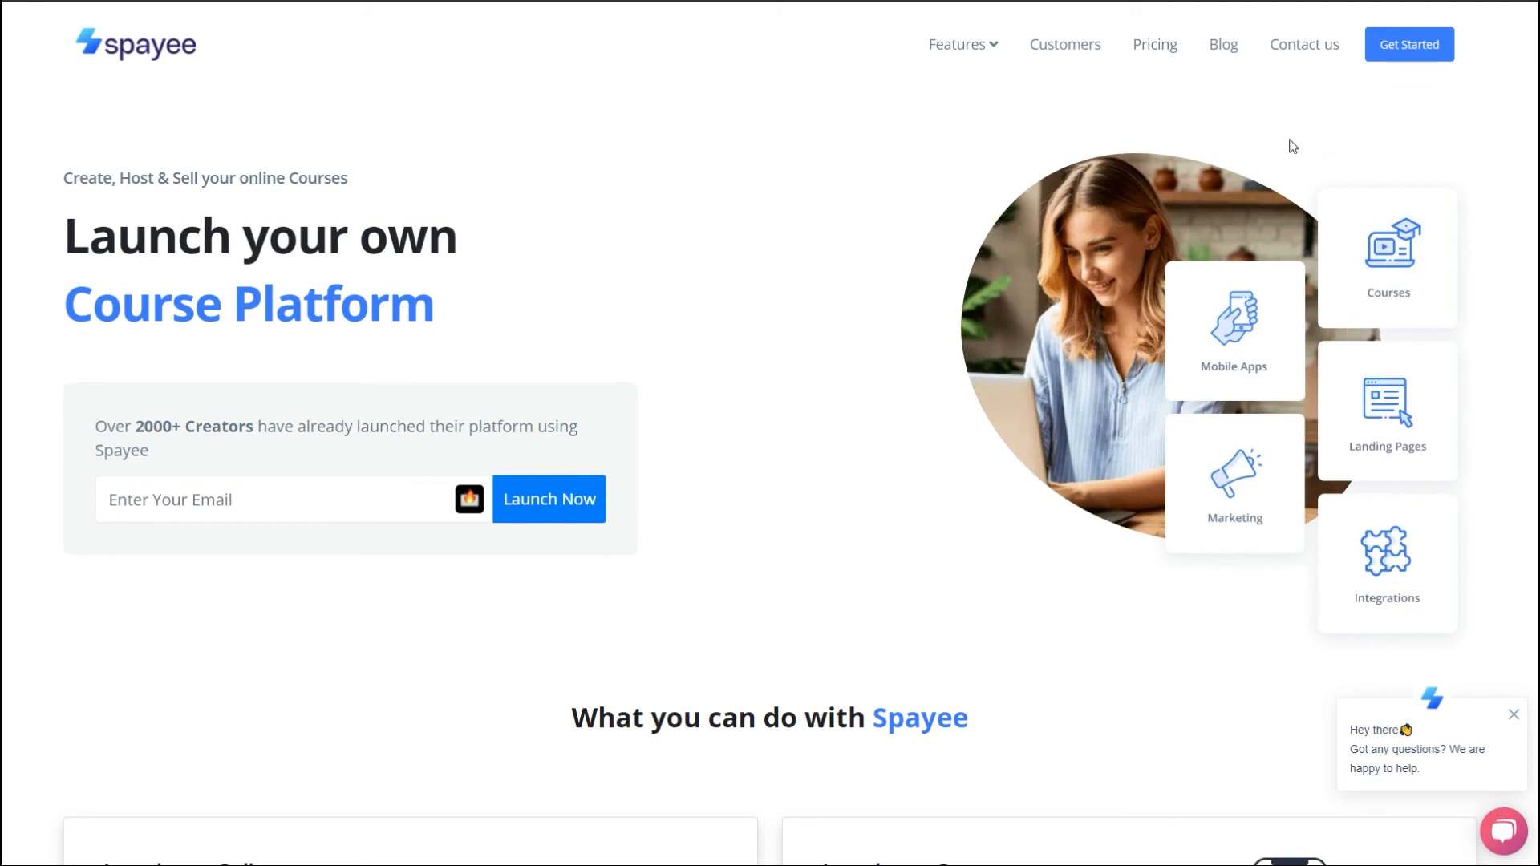
# - Review the Spayee website's plan prices with annual billing, and compare the license tiers on the Spayee lifetime deal page
pyautogui.click(1154, 50)
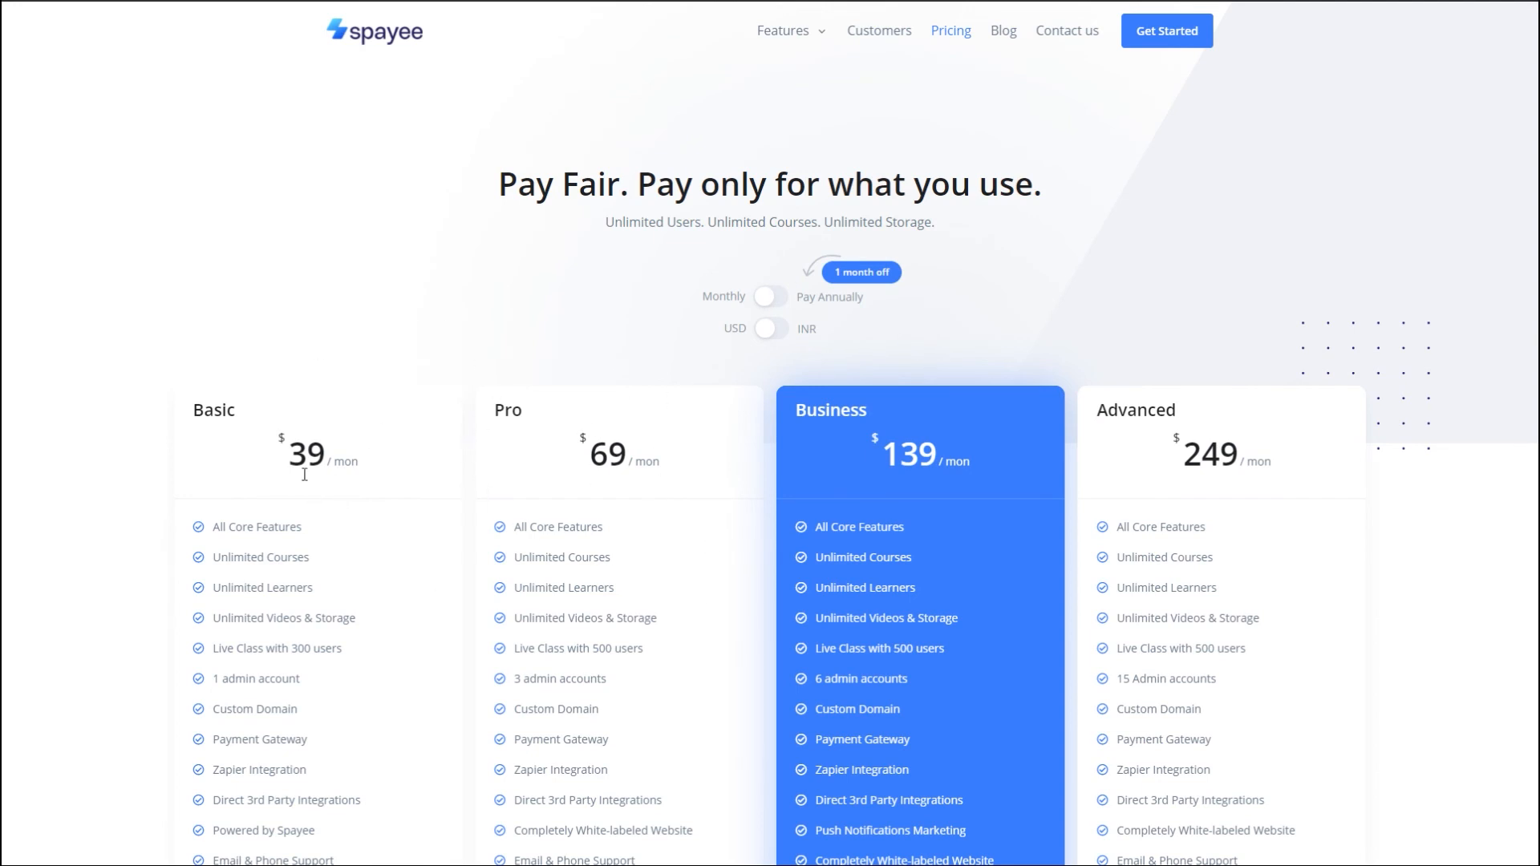
pyautogui.click(770, 297)
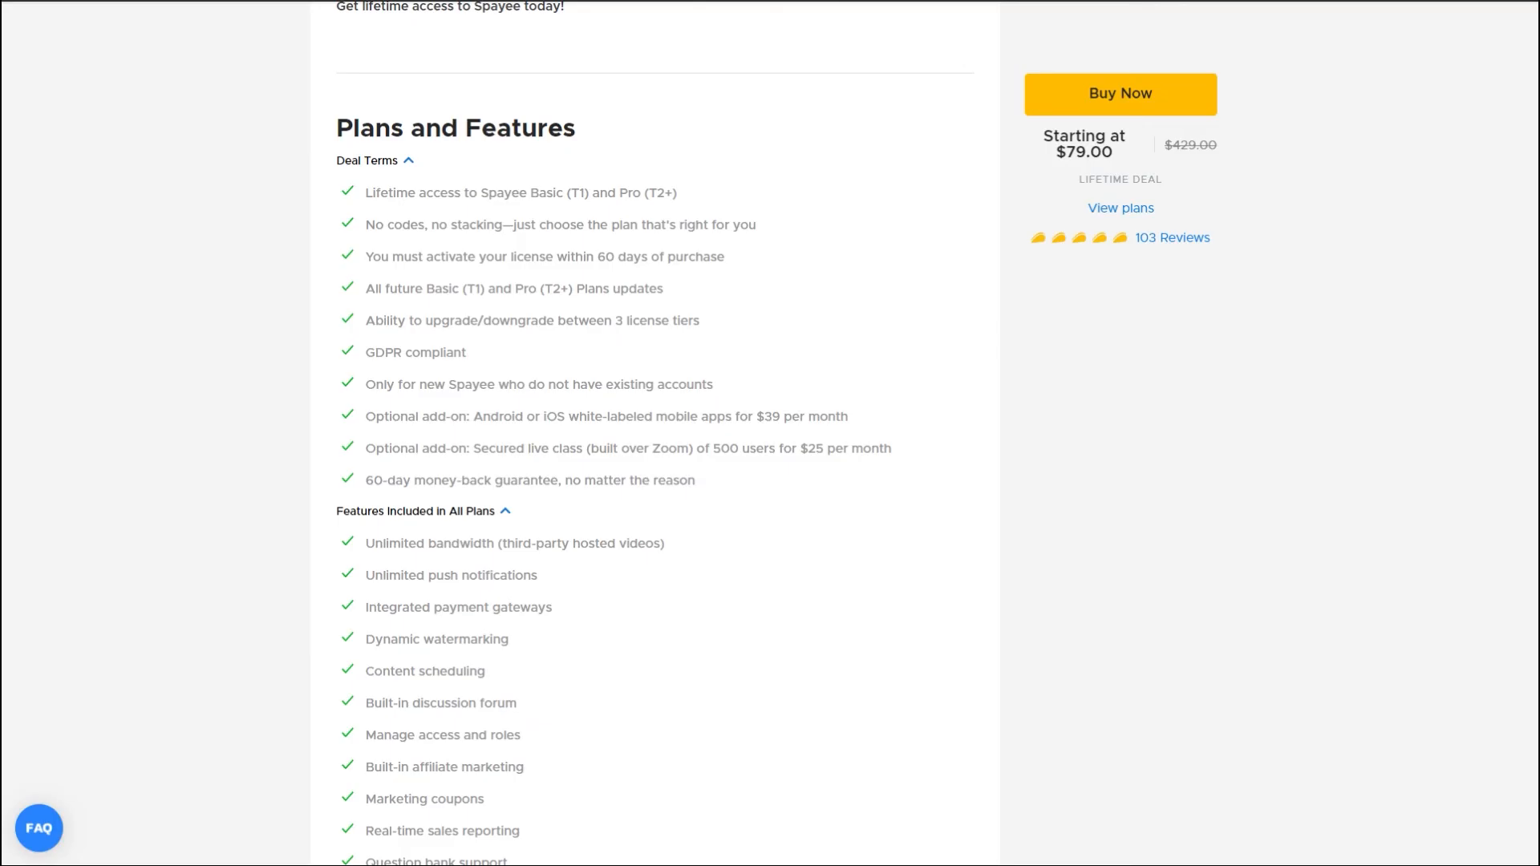
pyautogui.scroll(-4, 675, 429)
pyautogui.scroll(-7, 675, 429)
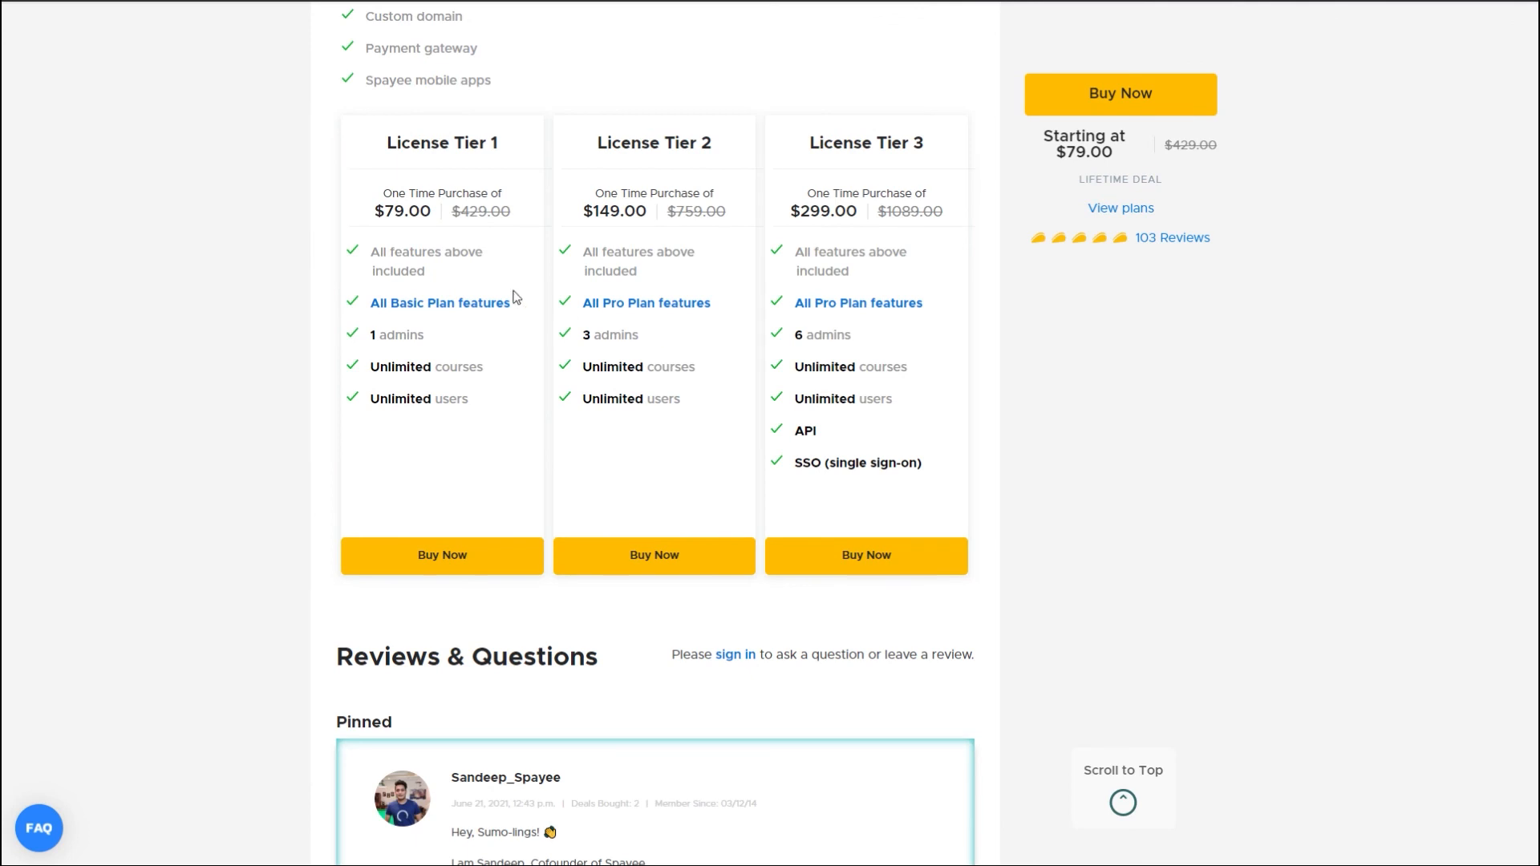